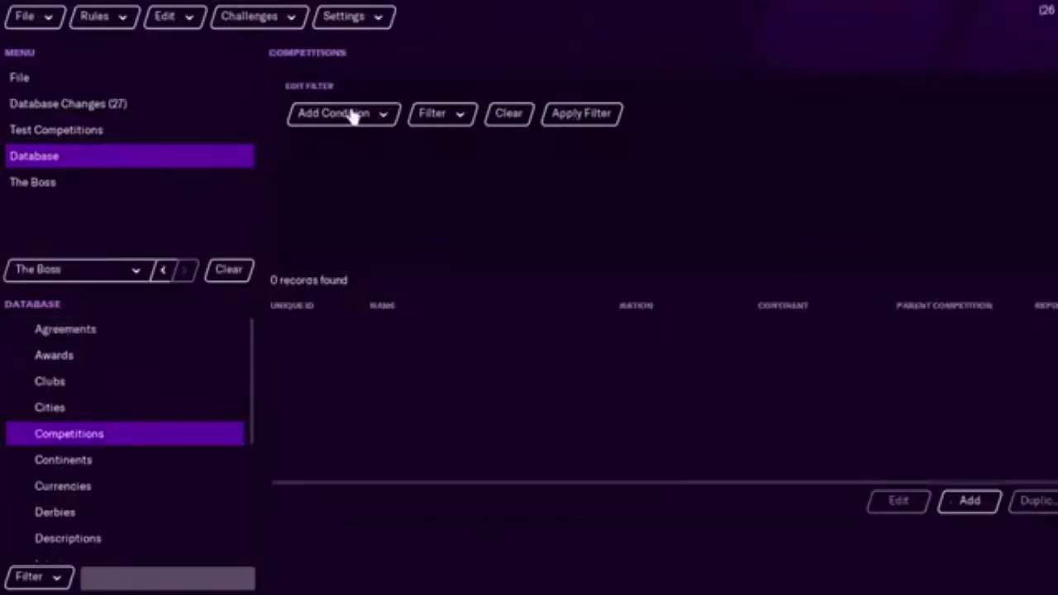
# Filter the competitions by a name containing Scottish Premiership and open that league's current team list.
pyautogui.click(350, 113)
pyautogui.click(413, 169)
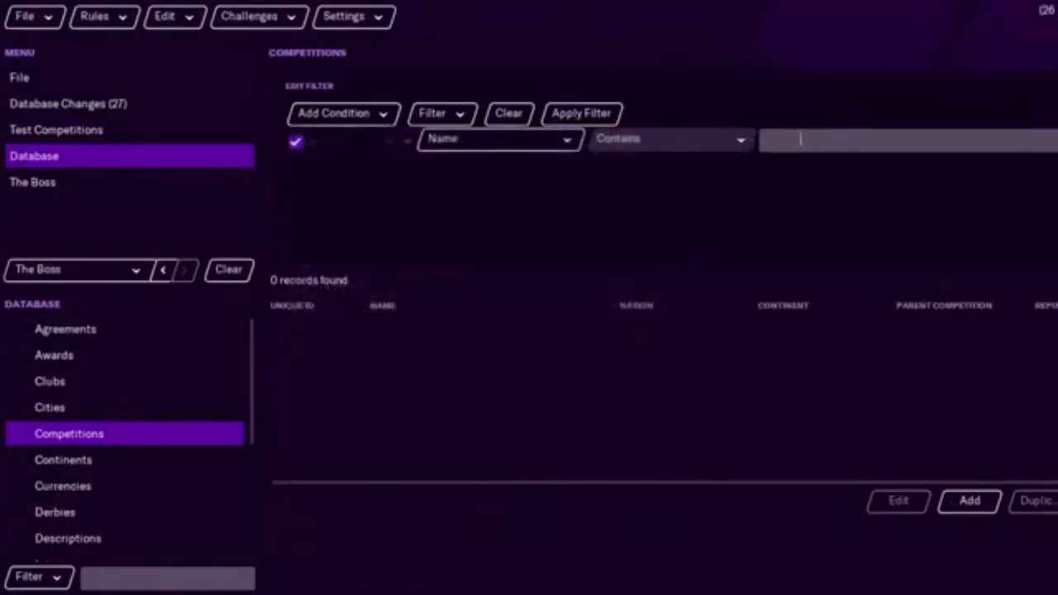
pyautogui.write('scot')
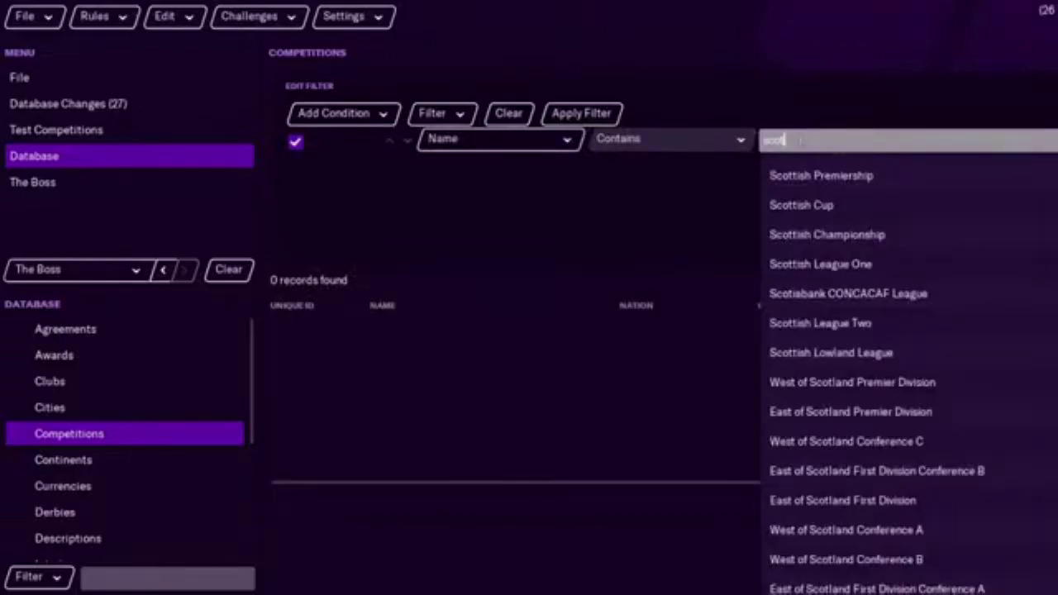
pyautogui.click(881, 168)
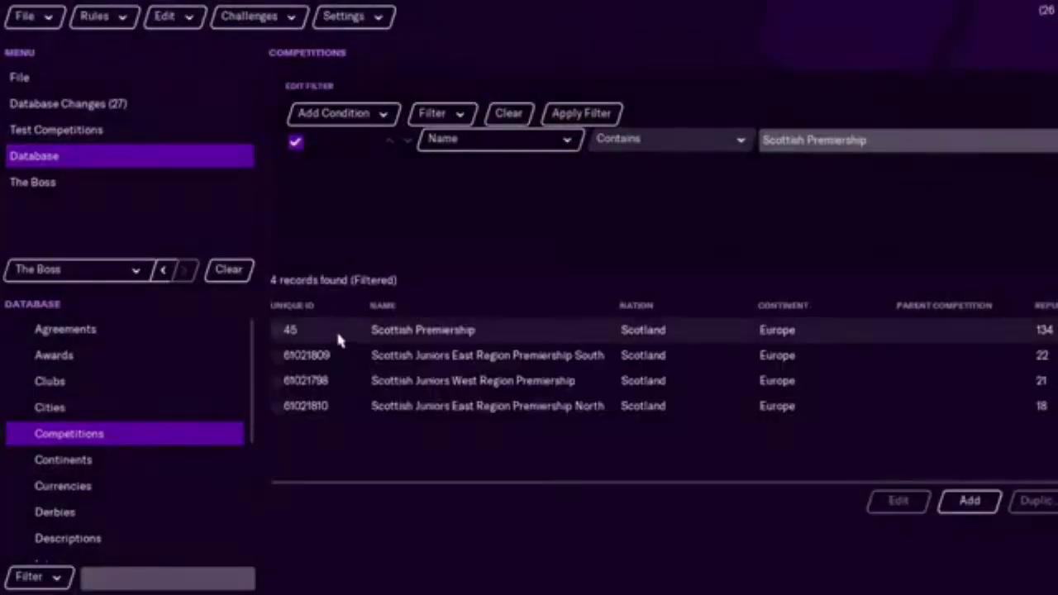
pyautogui.click(338, 335)
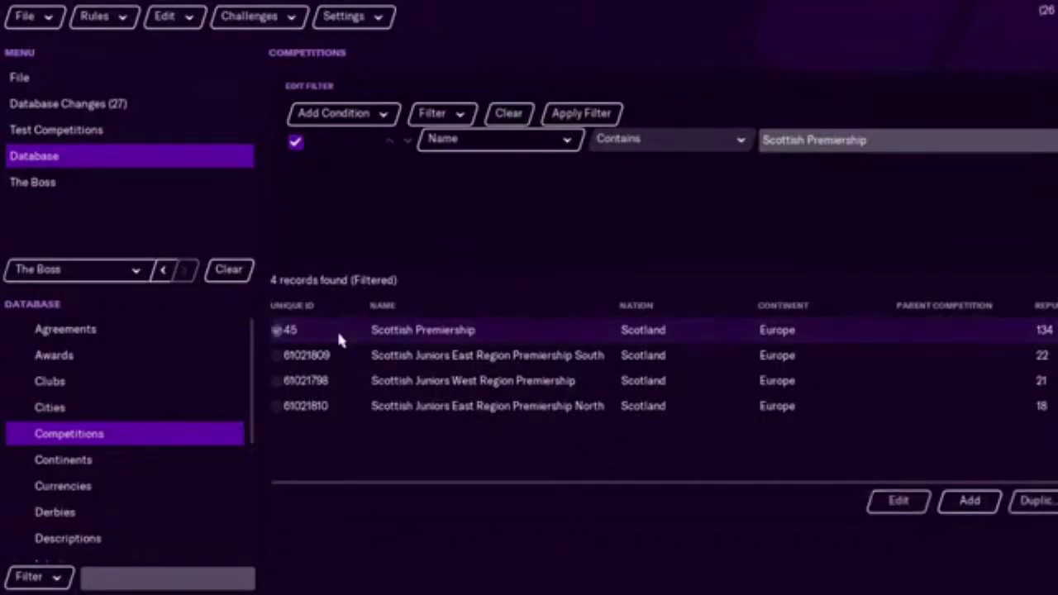
pyautogui.doubleClick(337, 331)
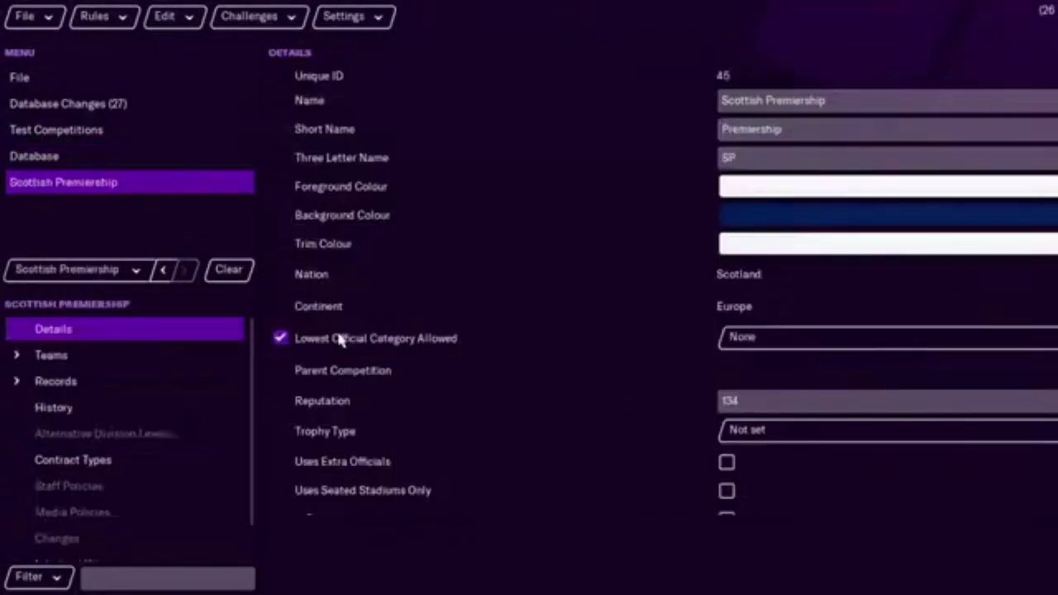
pyautogui.click(120, 362)
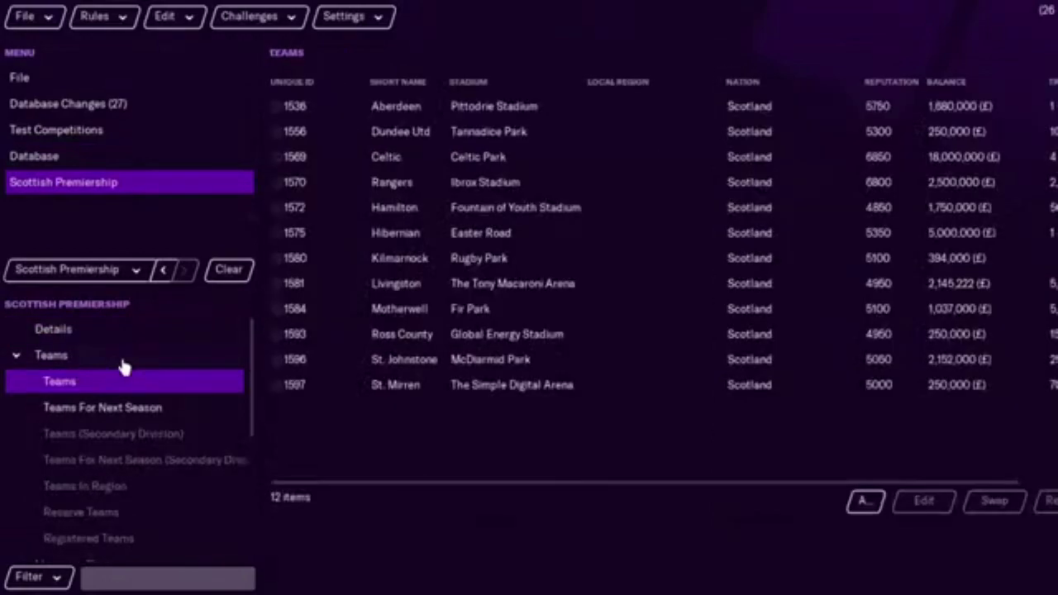
# Find Dunfermline Athletic FC by name and add it to the Scottish Premiership's teams.
pyautogui.click(863, 503)
pyautogui.click(311, 124)
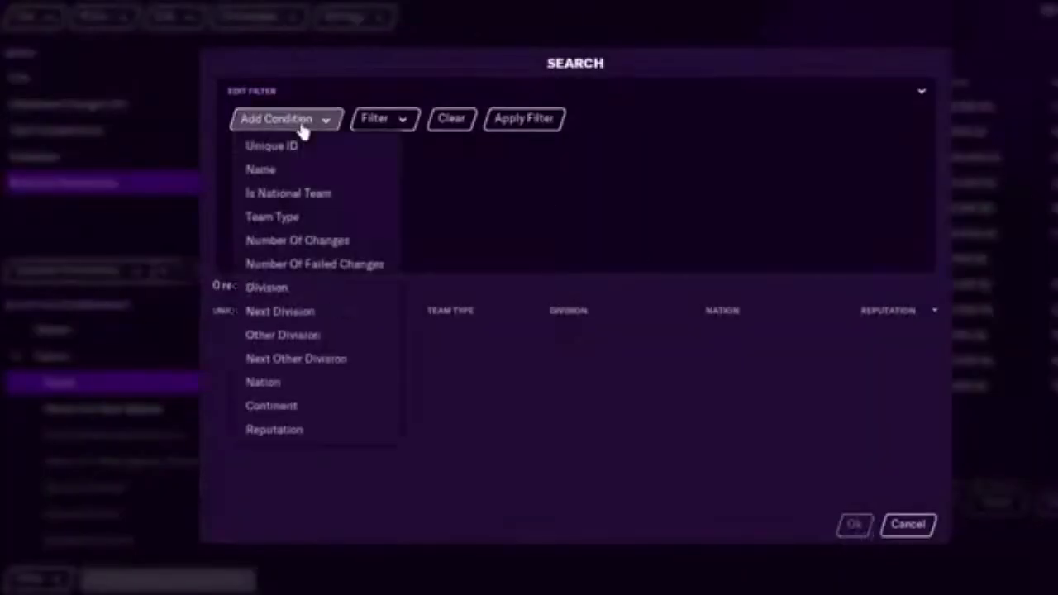
pyautogui.click(332, 173)
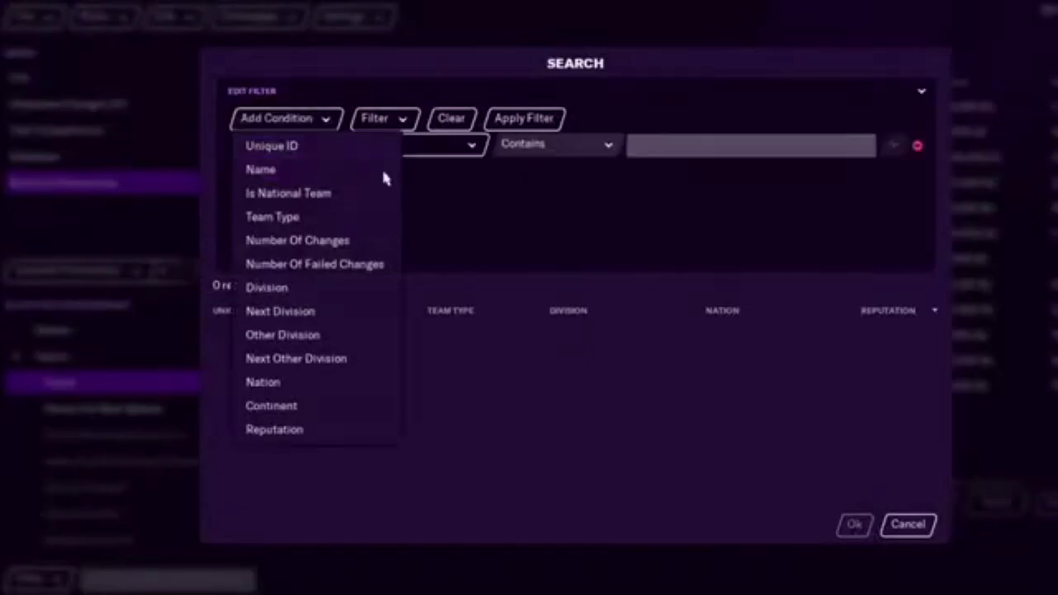
pyautogui.click(674, 149)
pyautogui.write('Dunfermline Athletic FC')
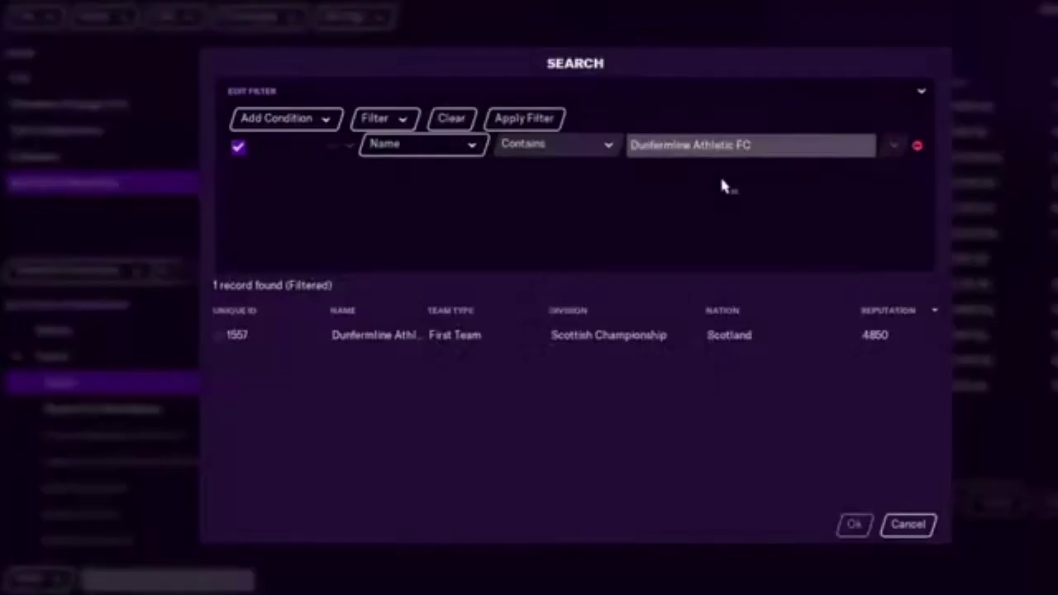
pyautogui.click(331, 341)
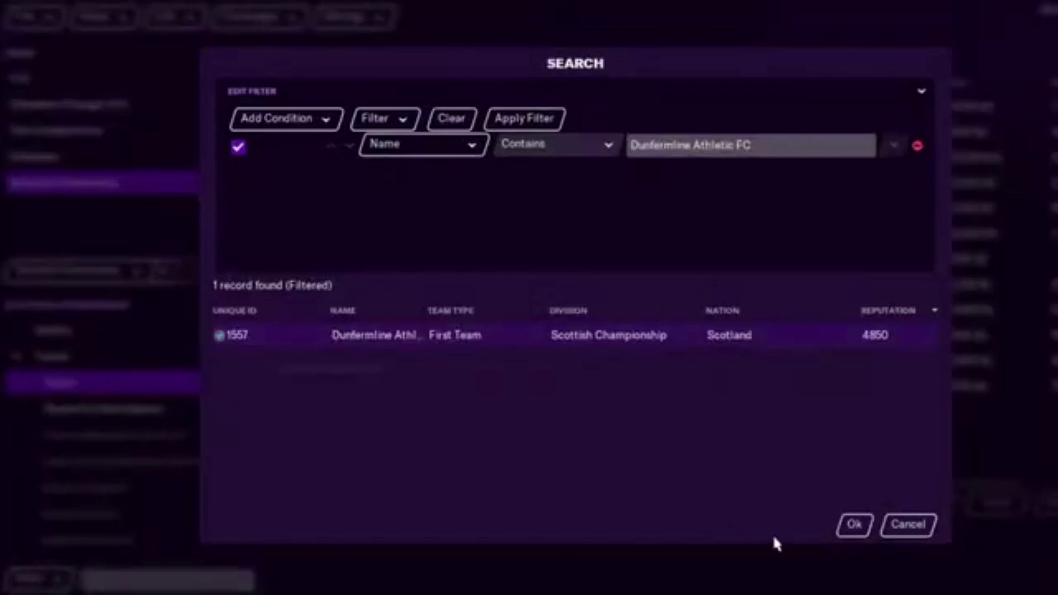
pyautogui.click(849, 533)
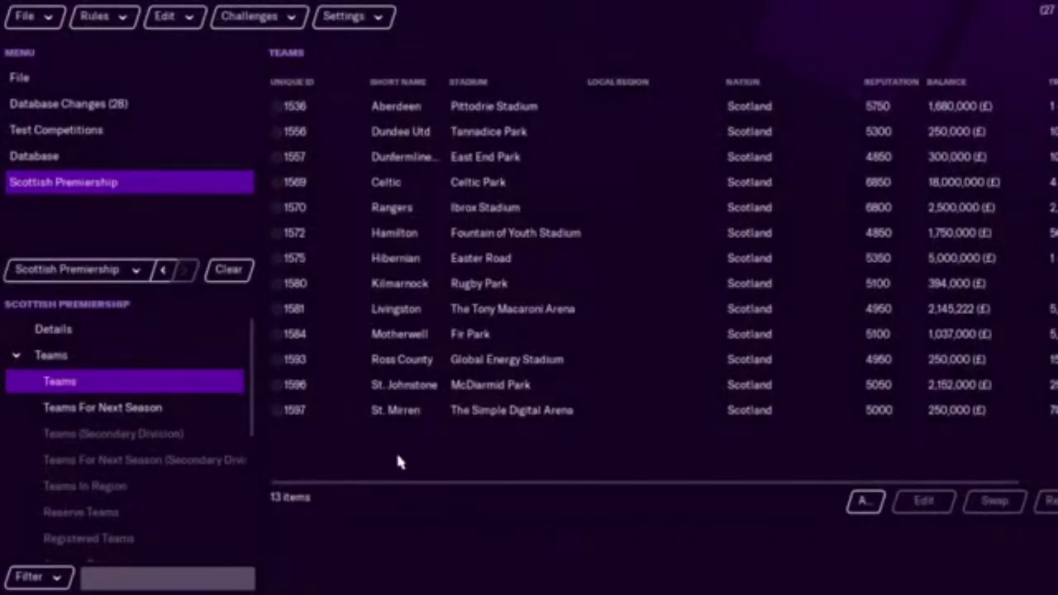
# Filter the competitions by the name "Scottish cham" and open the Scottish Championship's current team list.
pyautogui.click(89, 160)
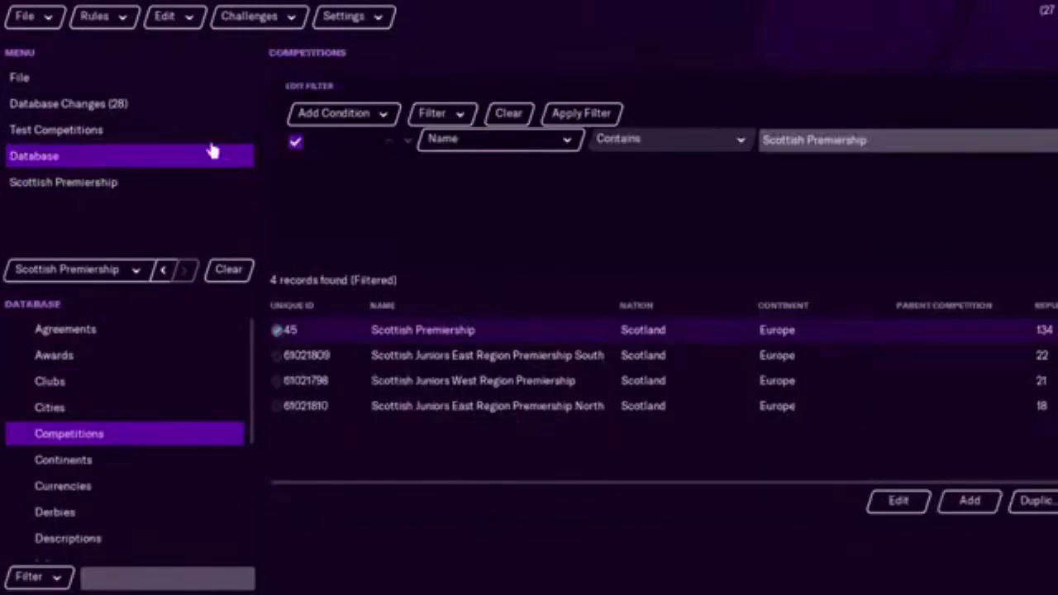
pyautogui.doubleClick(371, 336)
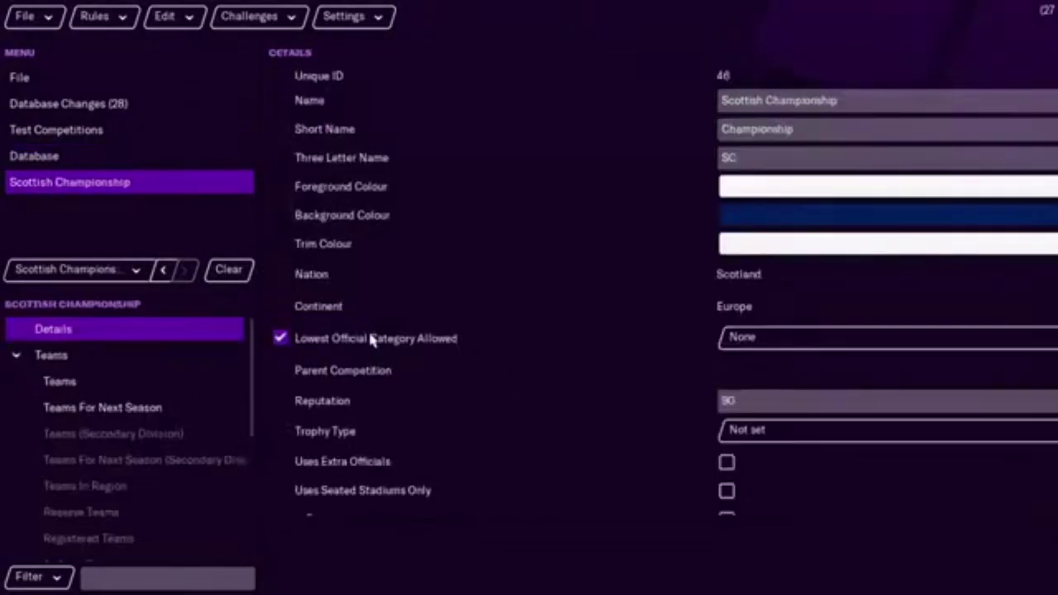
pyautogui.click(128, 385)
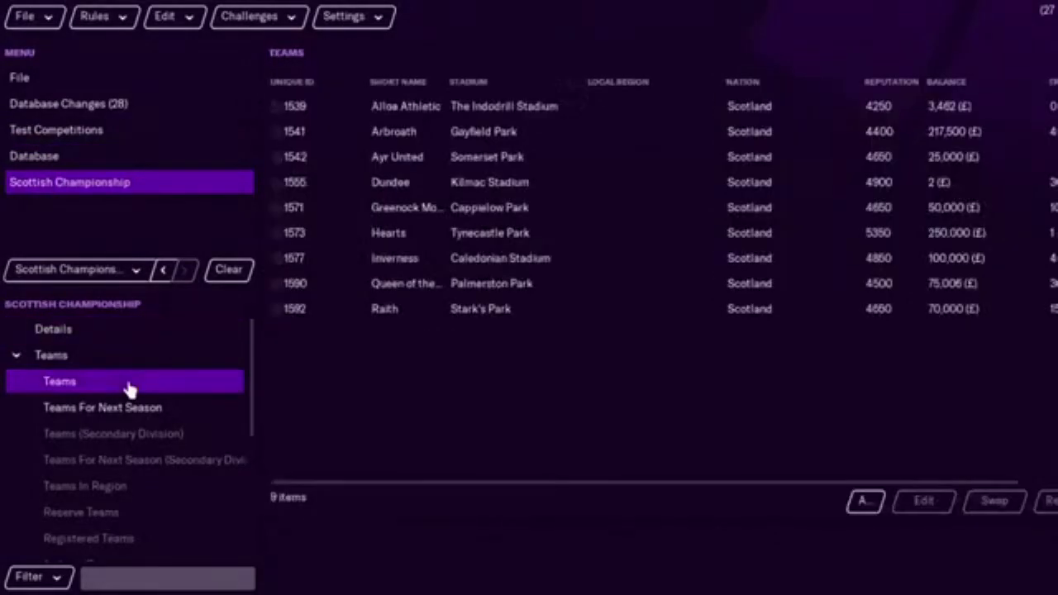
# Open Alloa Athletic FC from the Scottish Championship's teams and set its division to Scottish Premiership in the general competition settings.
pyautogui.doubleClick(352, 104)
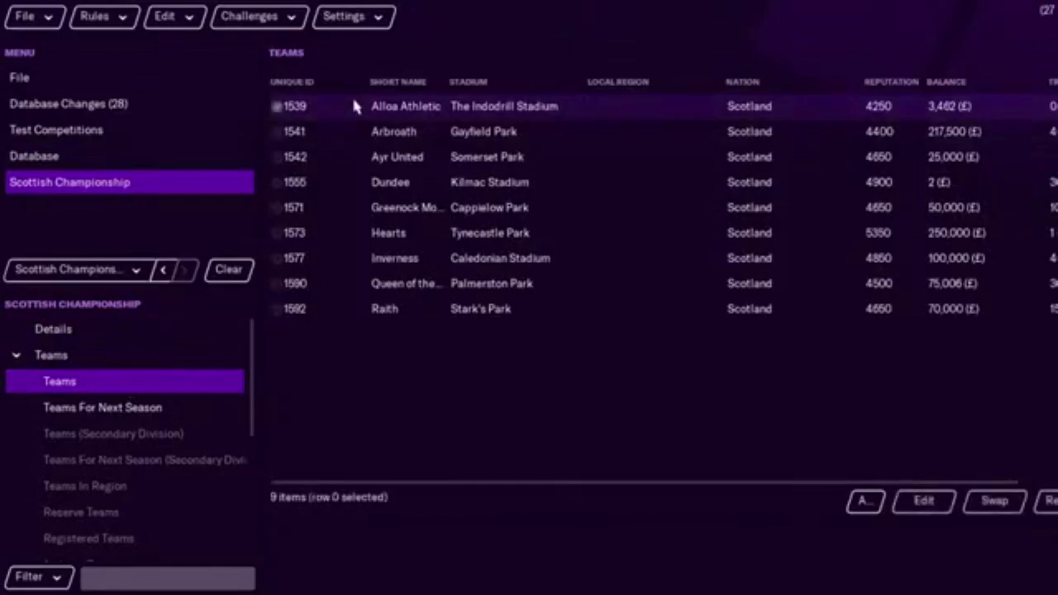
pyautogui.click(184, 464)
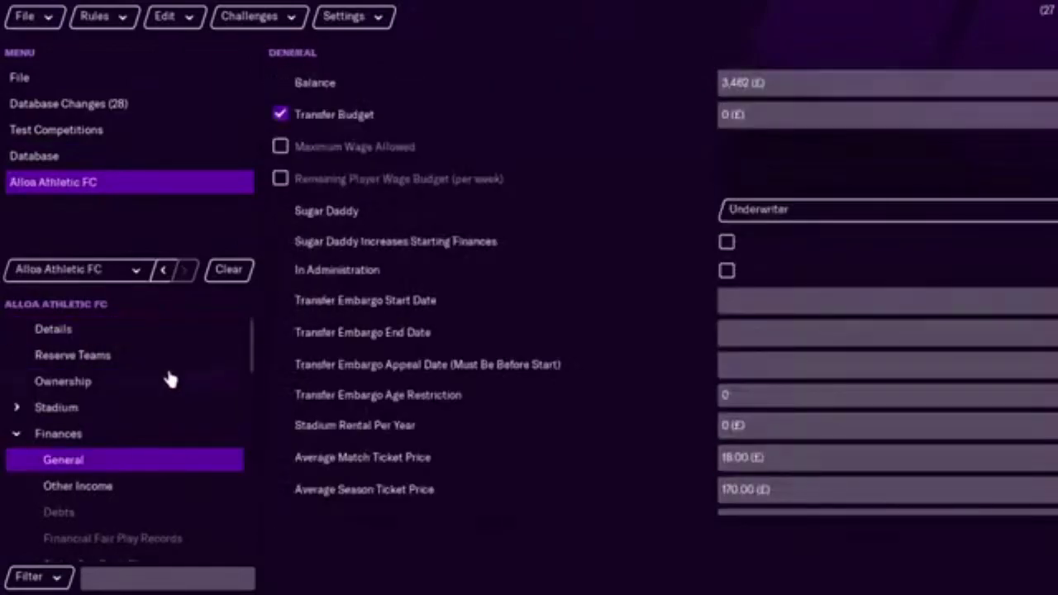
pyautogui.click(175, 338)
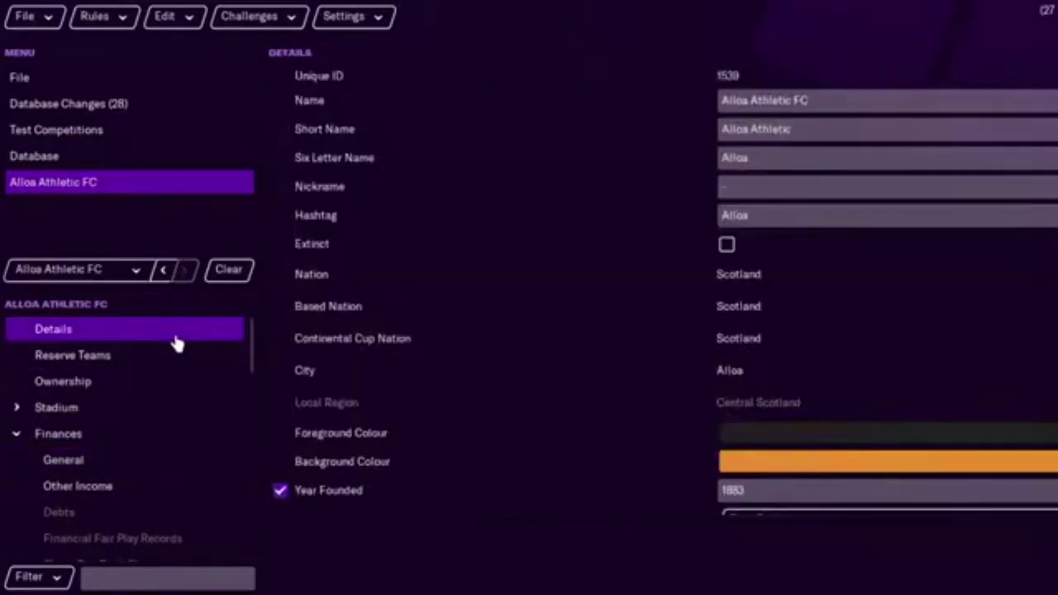
pyautogui.click(187, 458)
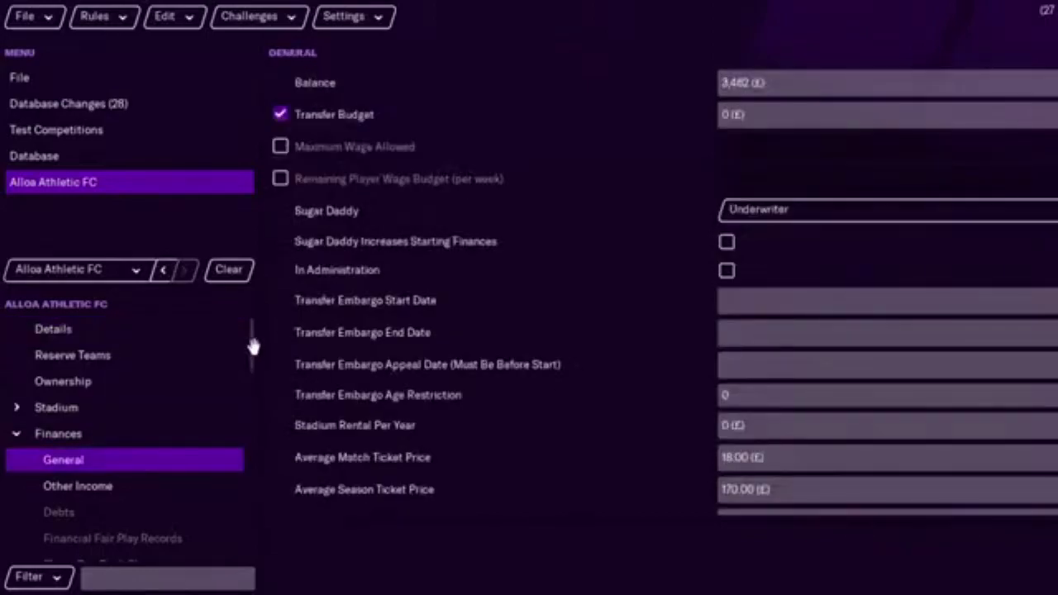
pyautogui.moveTo(253, 344); pyautogui.dragTo(255, 421)
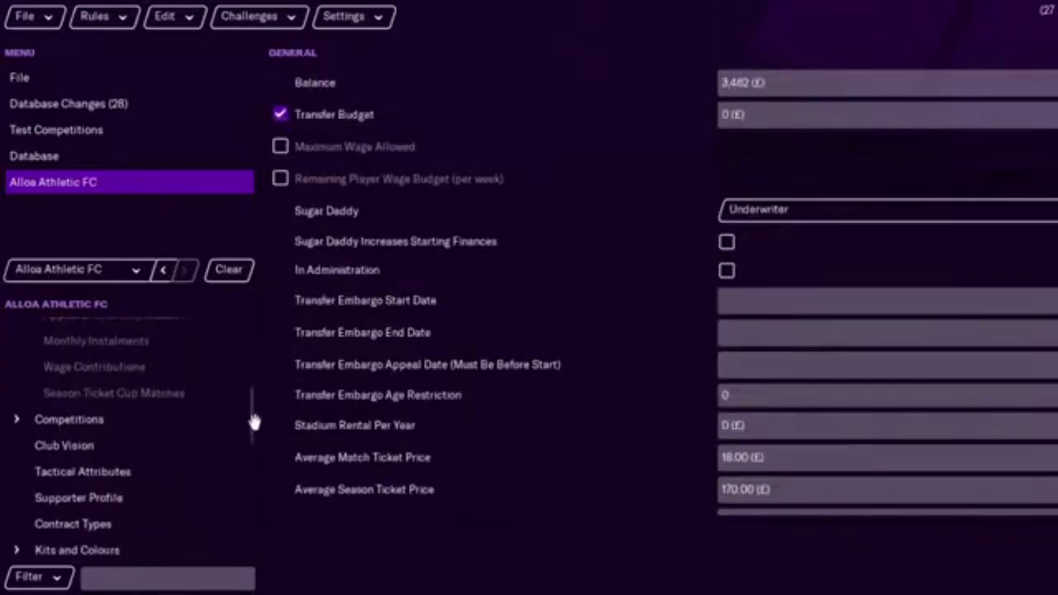
pyautogui.click(110, 422)
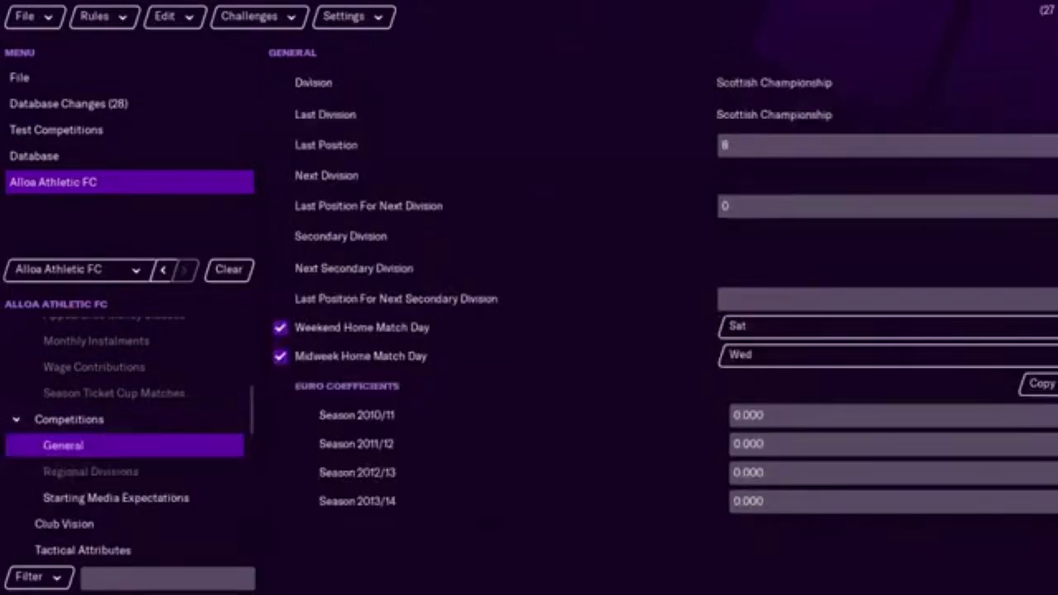
pyautogui.click(1040, 109)
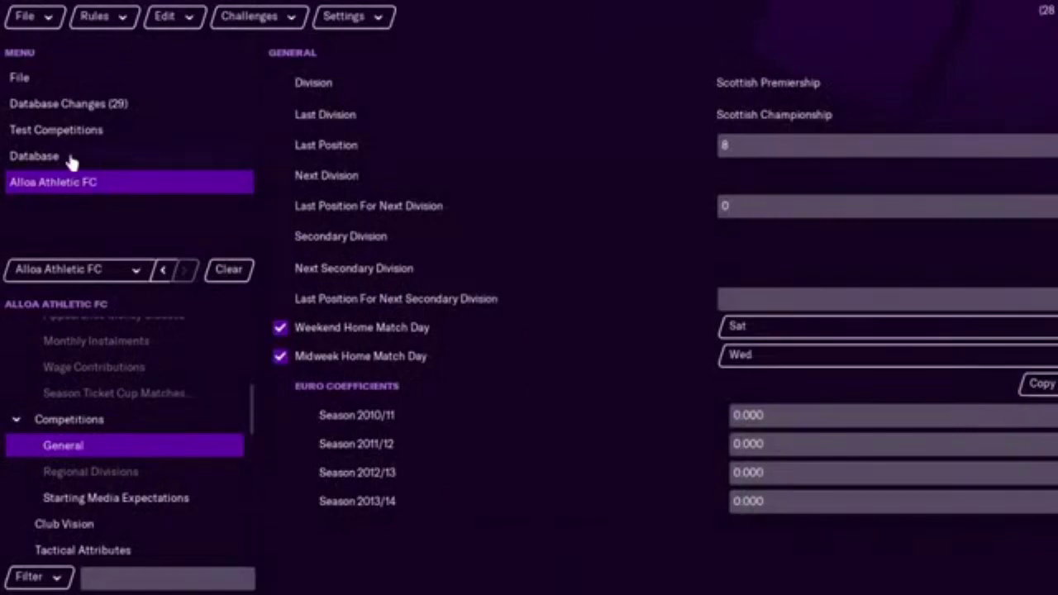
# Batch-edit Arbroath, Ayr United, Dundee, Greenock Morton, Hearts and Inverness from the Scottish Championship's team list, setting their division to Scottish Premiership.
pyautogui.click(72, 161)
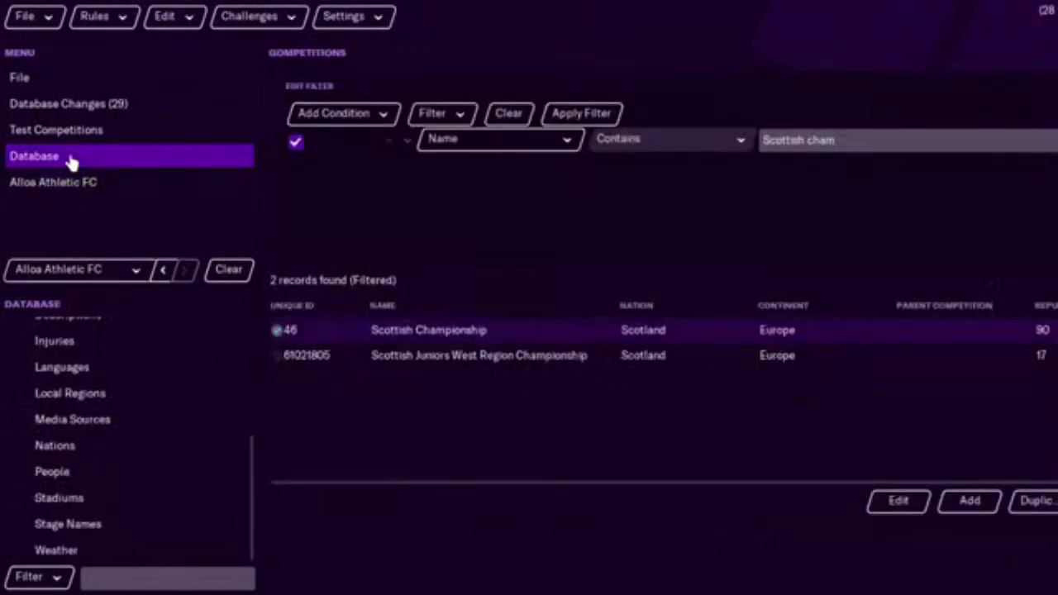
pyautogui.doubleClick(346, 339)
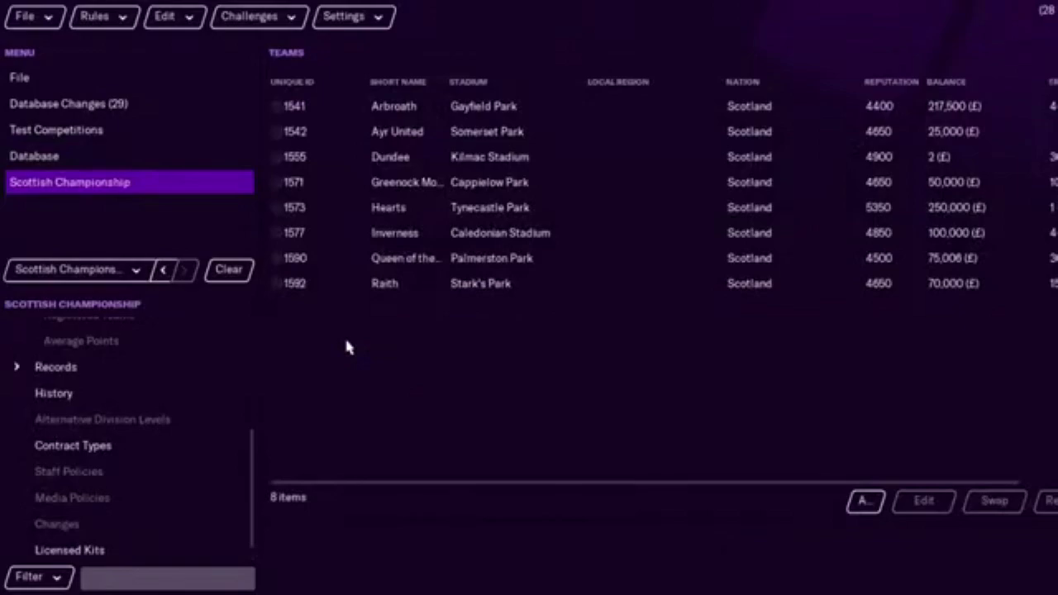
pyautogui.click(326, 114)
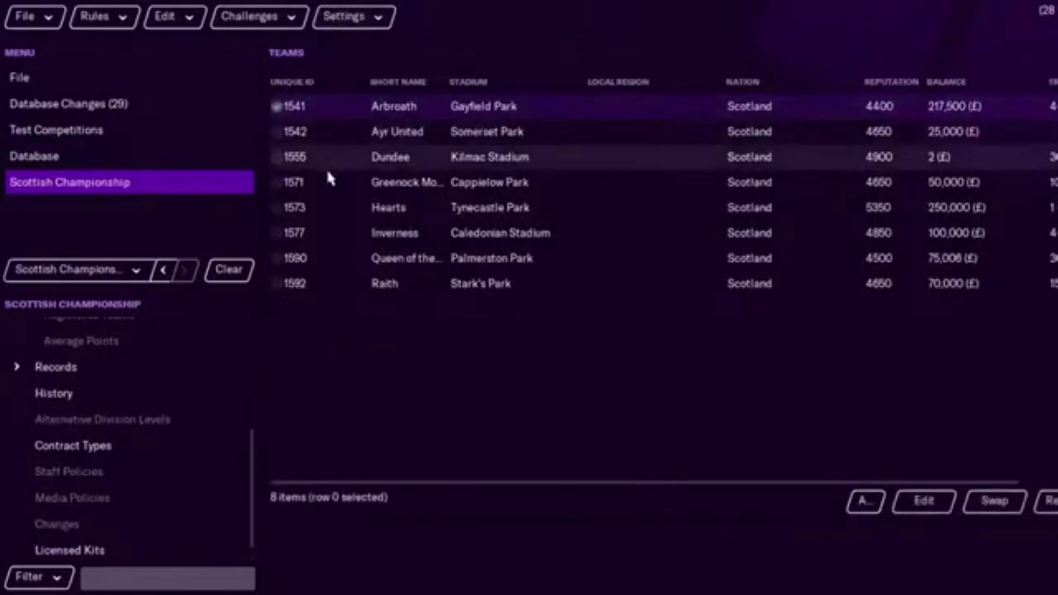
pyautogui.keyDown('shift'); pyautogui.click(343, 233); pyautogui.keyUp('shift')
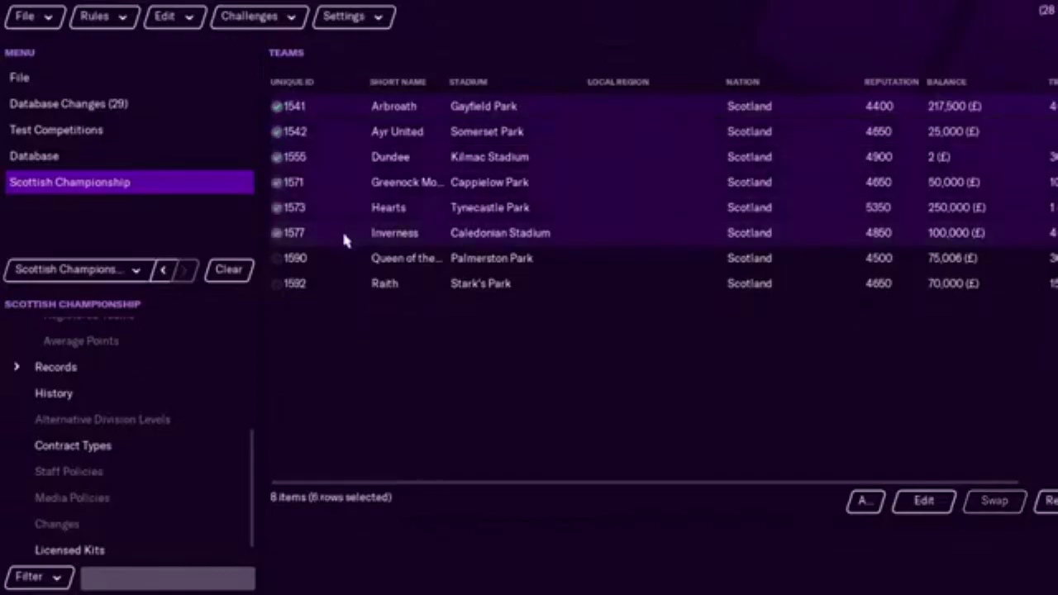
pyautogui.click(923, 501)
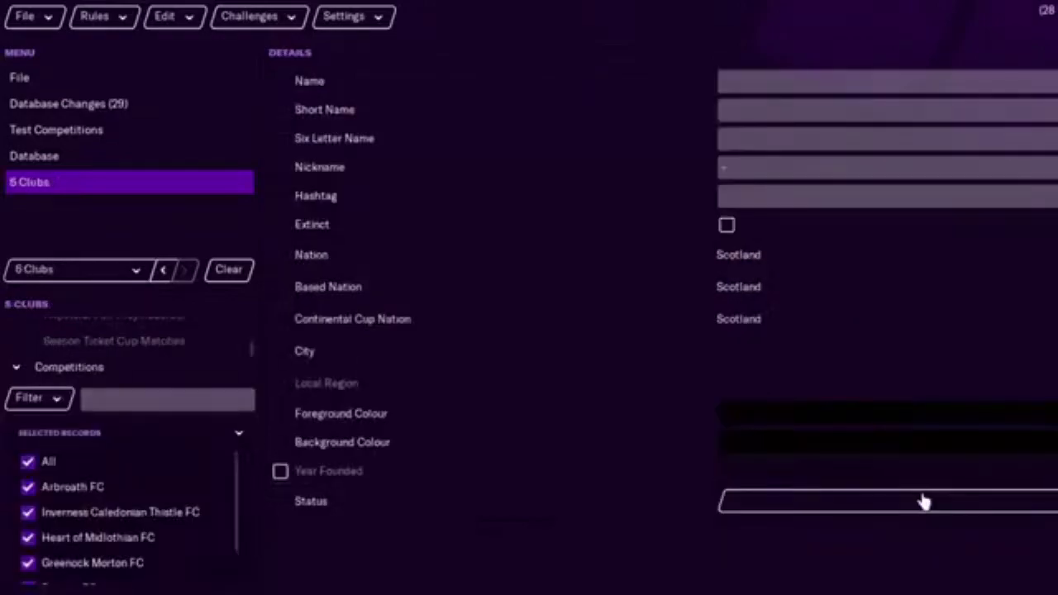
pyautogui.click(135, 372)
pyautogui.click(1049, 100)
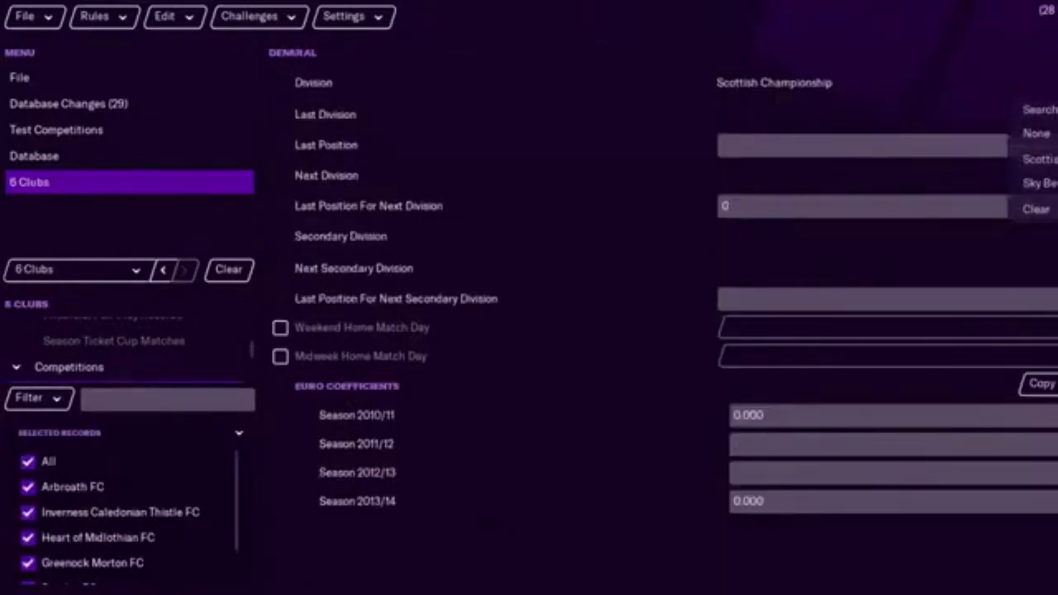
pyautogui.click(1038, 159)
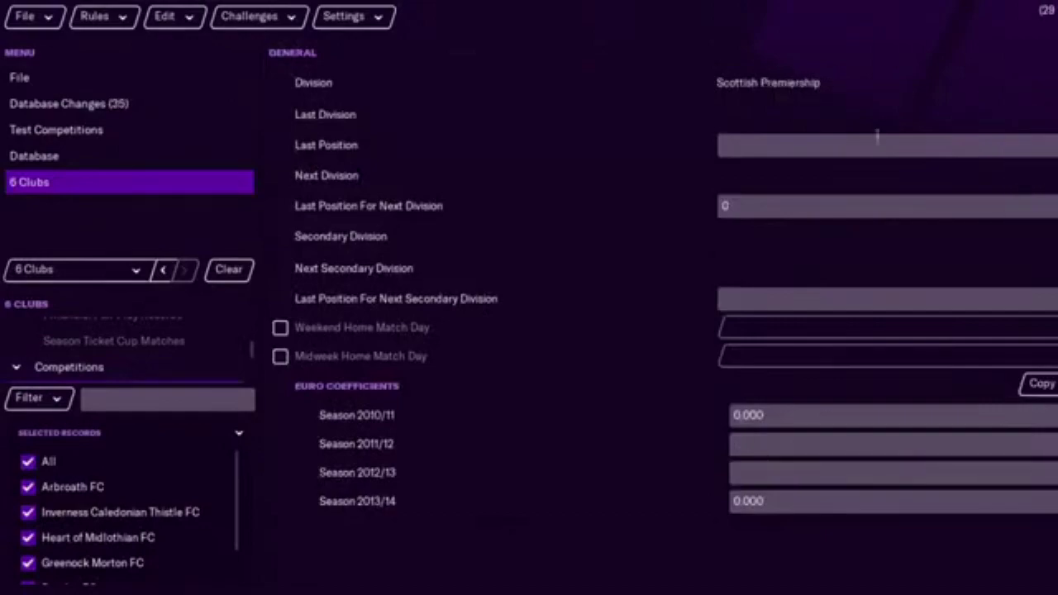
# Open the Scottish Premiership from the clubs' division entry and check which teams its current list contains.
pyautogui.click(741, 88)
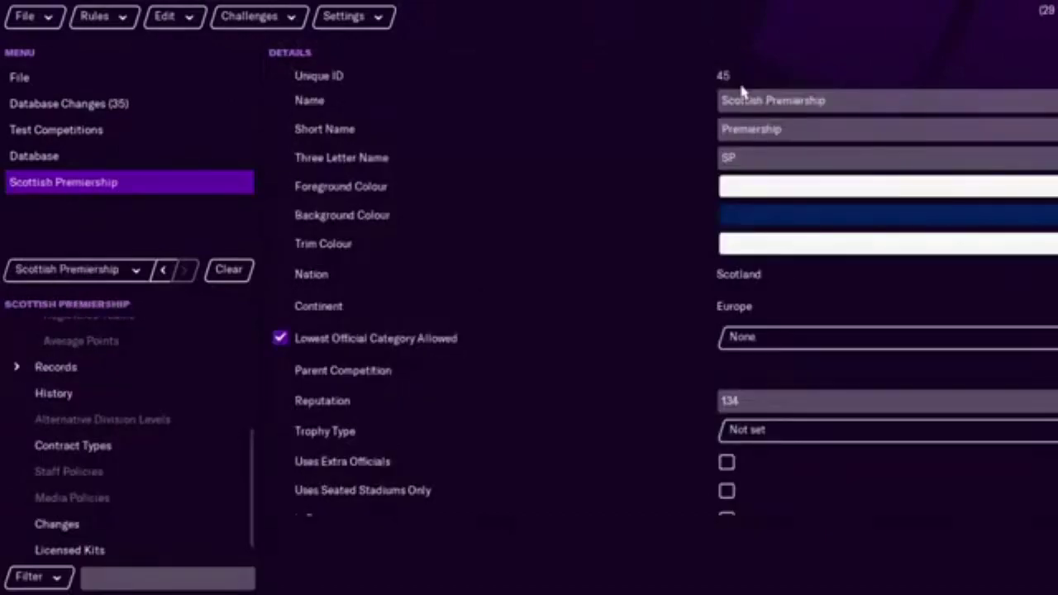
pyautogui.moveTo(251, 503); pyautogui.dragTo(276, 340)
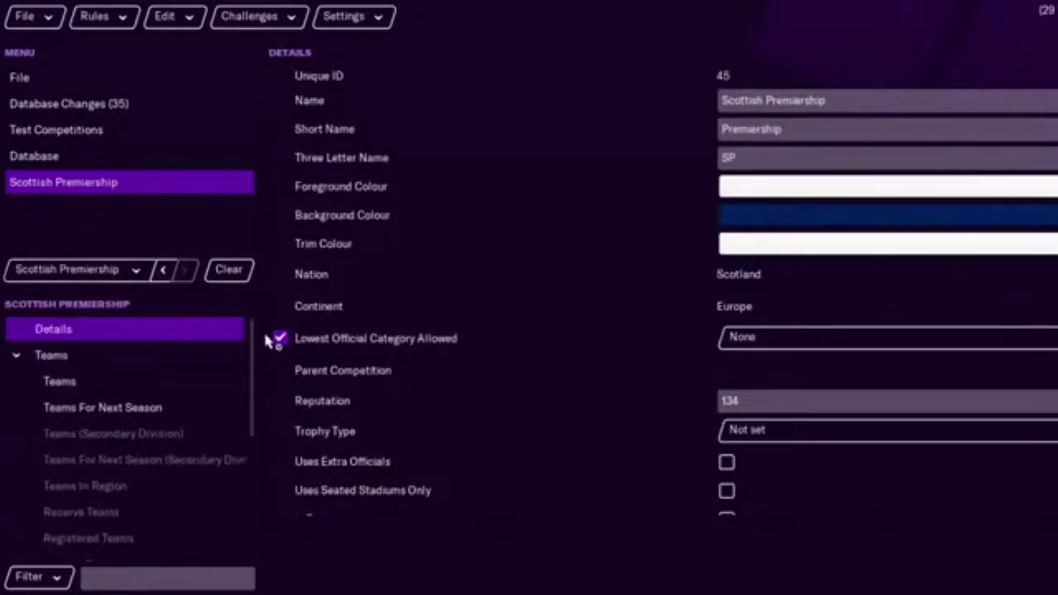
pyautogui.click(146, 389)
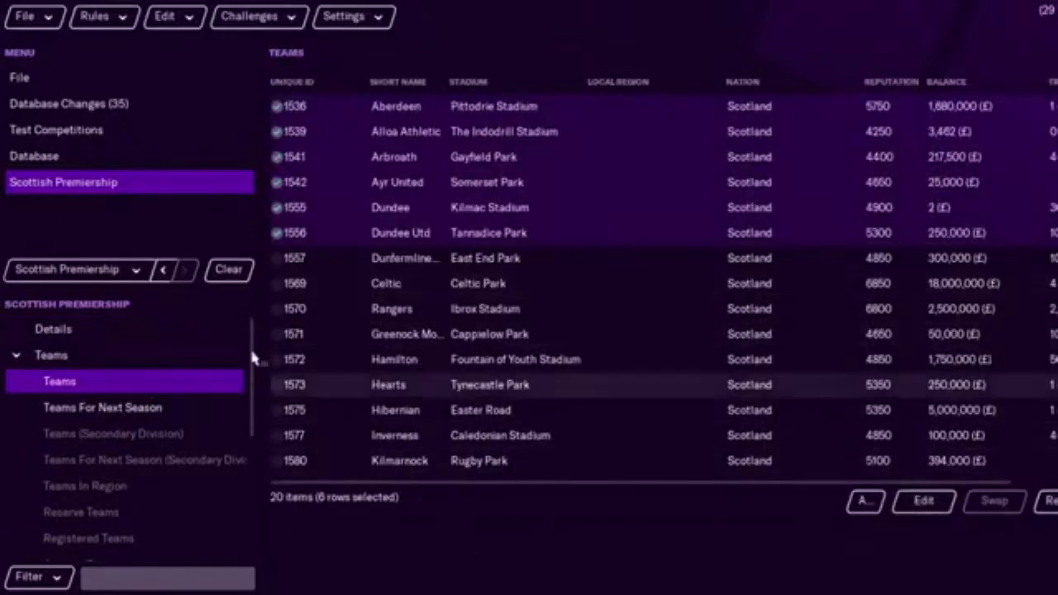
pyautogui.click(133, 270)
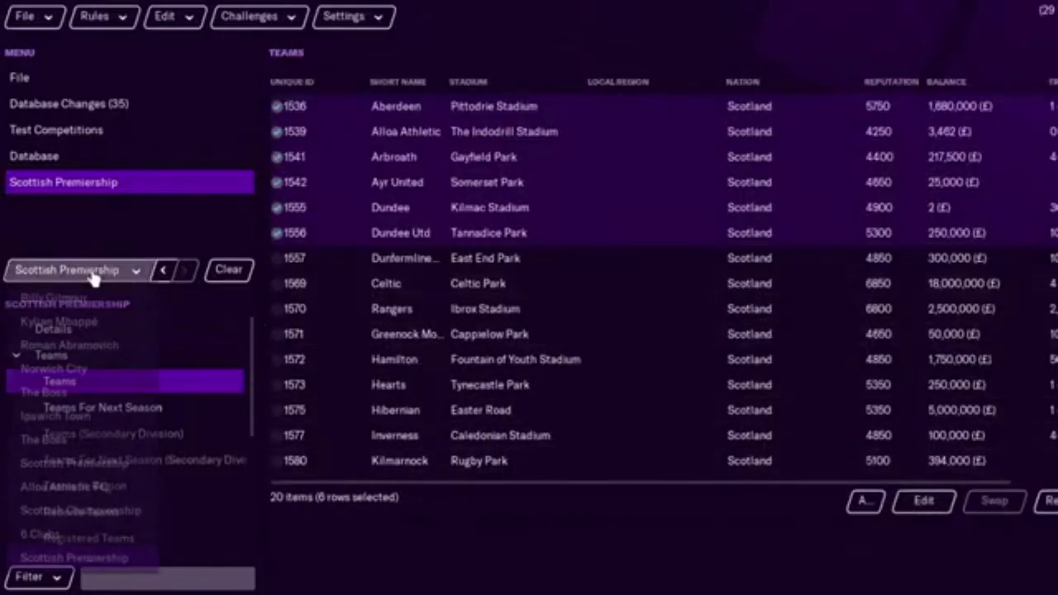
pyautogui.click(127, 195)
# Check which teams remain in the Scottish Championship, and return to the filtered competitions list.
pyautogui.click(90, 165)
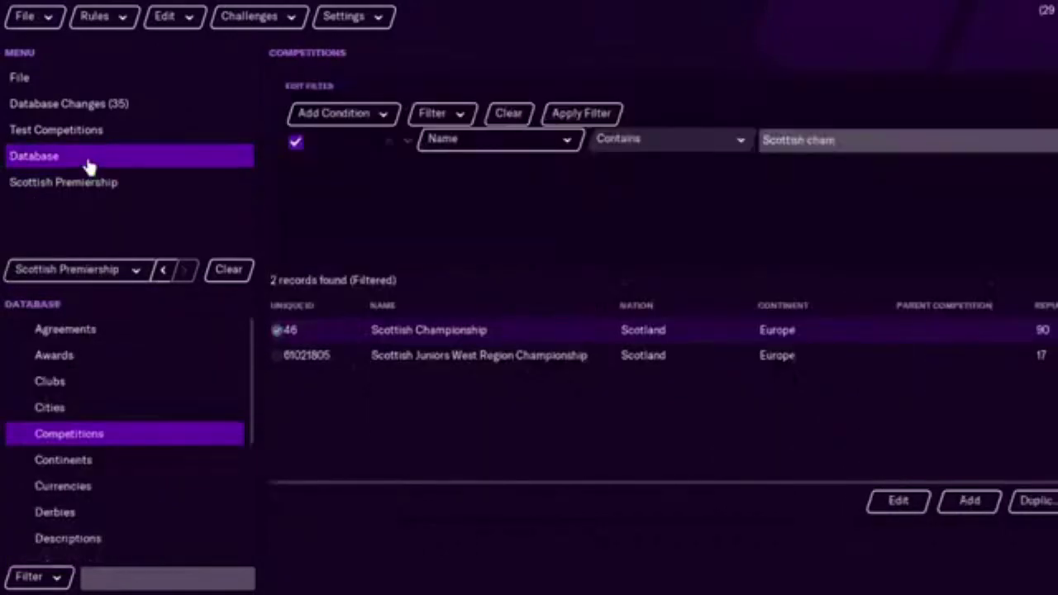
pyautogui.doubleClick(340, 334)
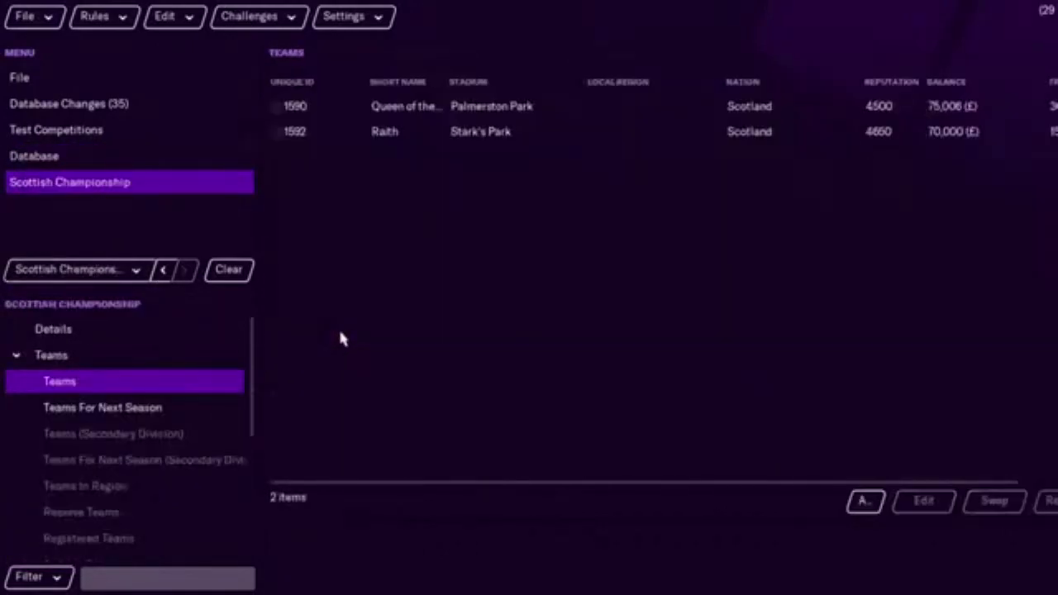
pyautogui.click(58, 159)
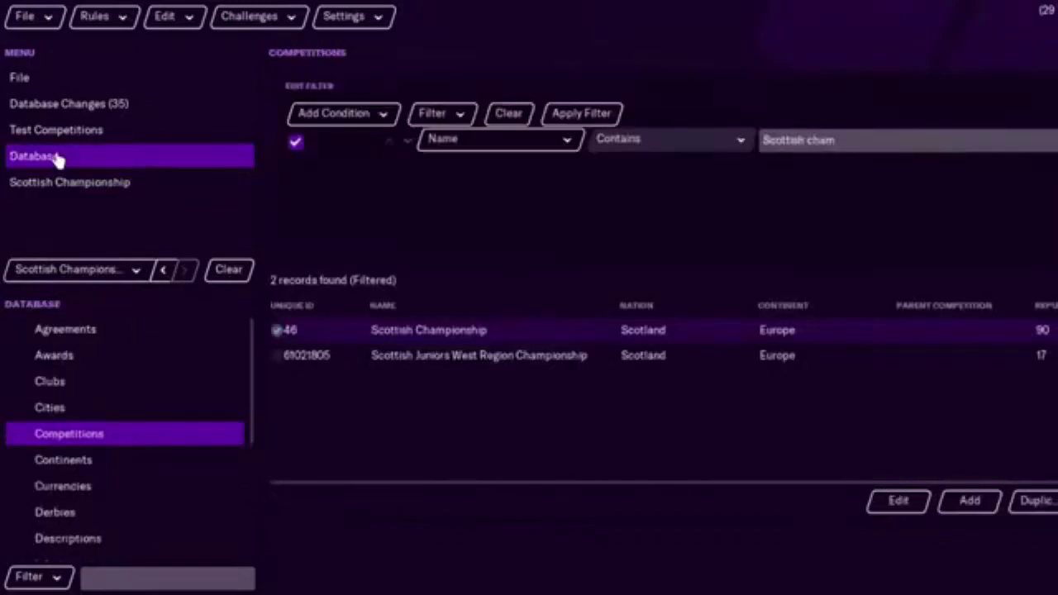
# Filter the competitions by the name "Scottish lea" and open all ten Scottish League One teams together for batch editing.
pyautogui.click(865, 147)
pyautogui.write('l')
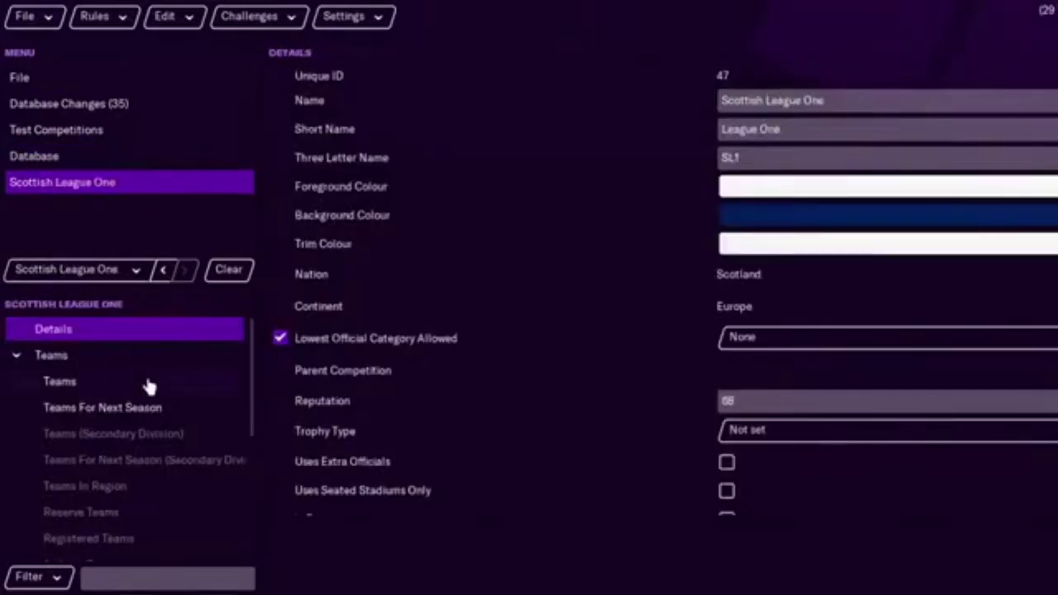
pyautogui.click(146, 381)
pyautogui.click(348, 110)
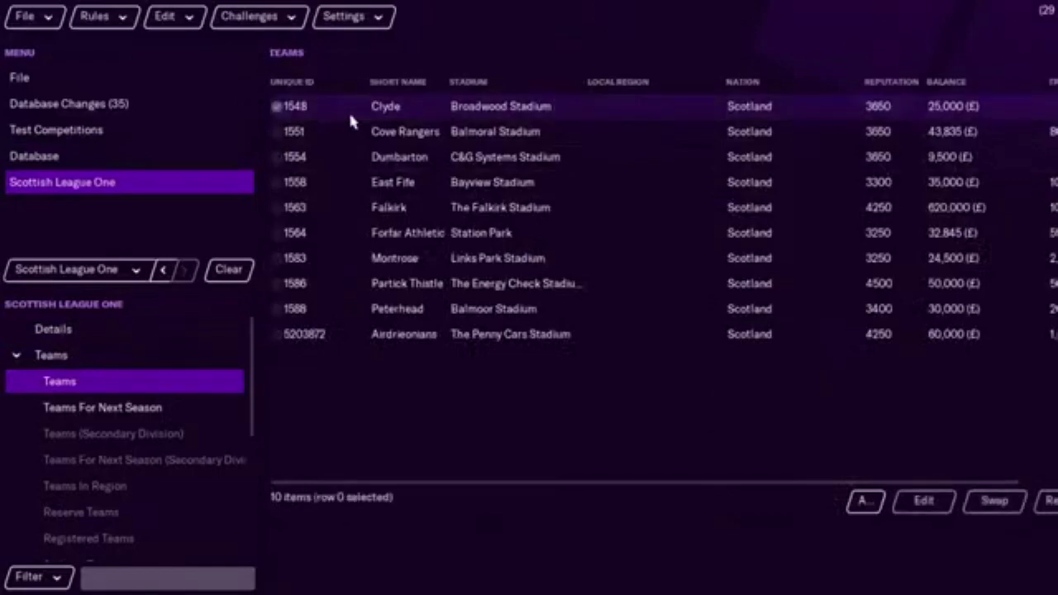
pyautogui.keyDown('shift'); pyautogui.click(355, 334); pyautogui.keyUp('shift')
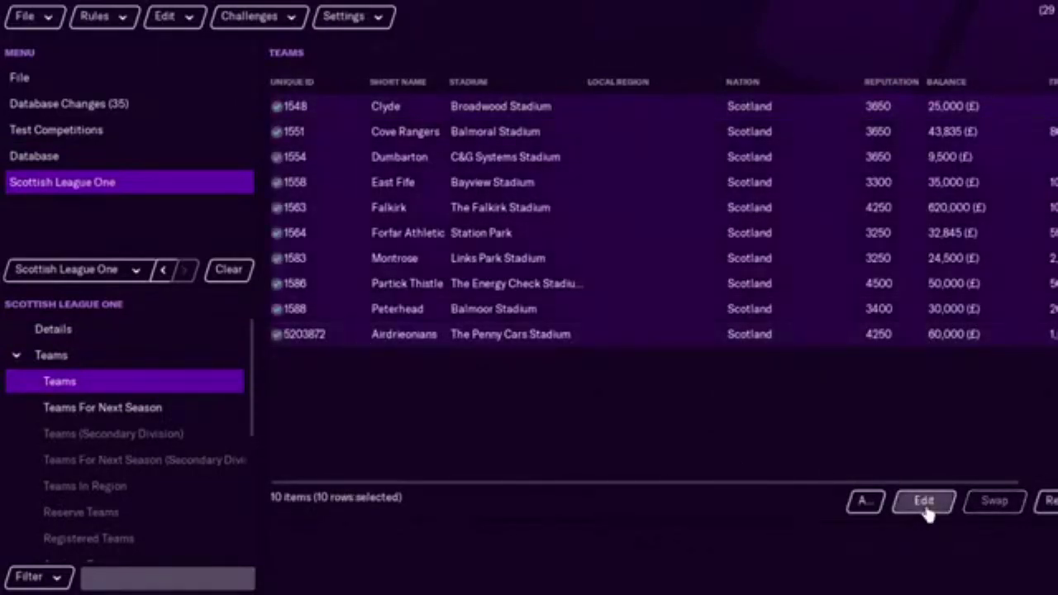
pyautogui.click(917, 502)
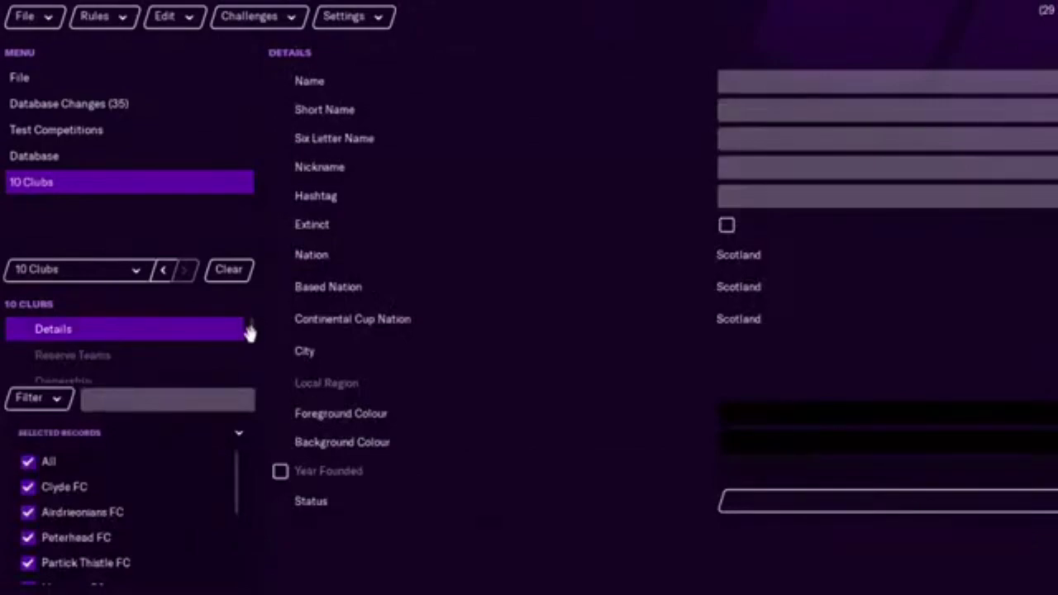
# Set the division of the ten Scottish League One clubs to Scottish Championship in their general competition settings.
pyautogui.moveTo(251, 333); pyautogui.dragTo(253, 361)
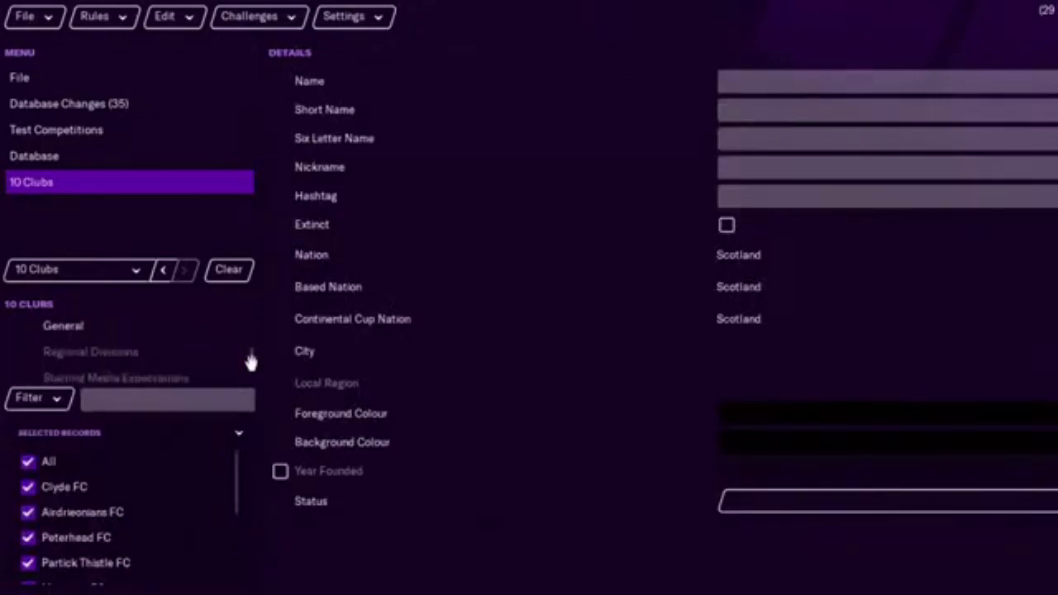
pyautogui.click(83, 327)
pyautogui.click(1056, 114)
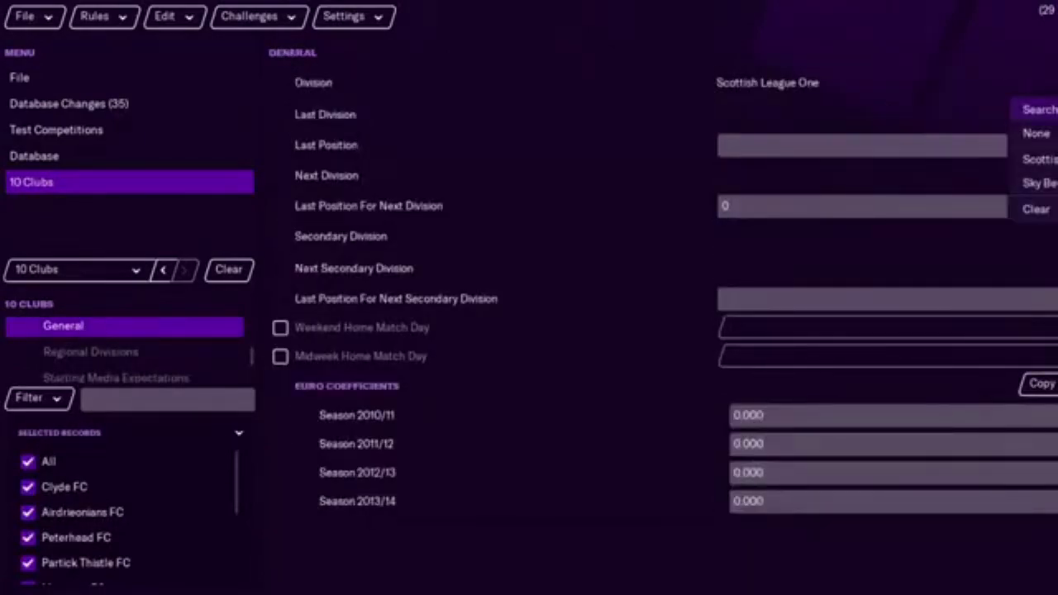
pyautogui.click(1039, 109)
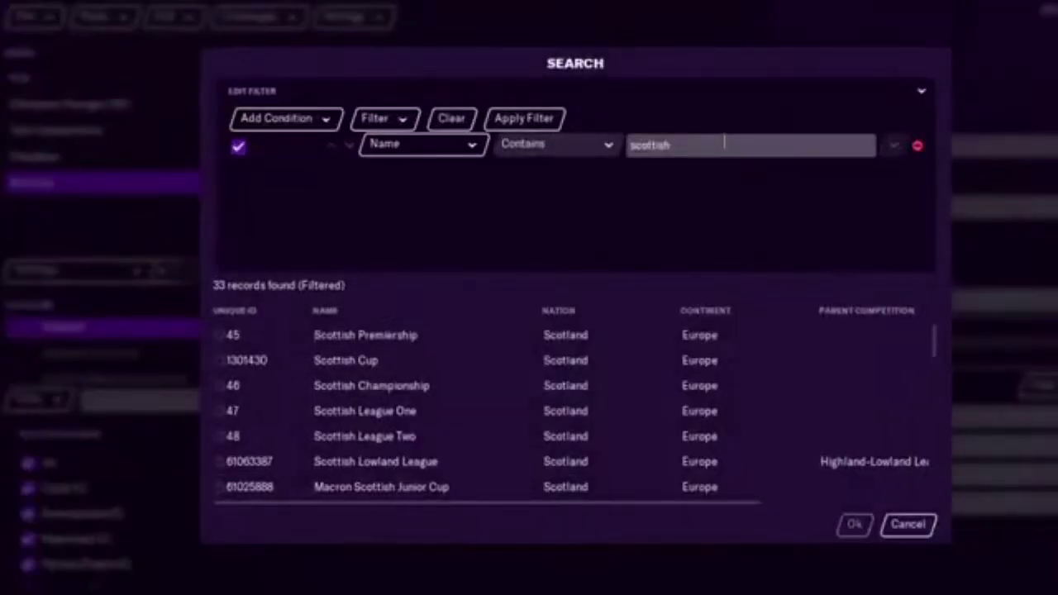
pyautogui.click(266, 387)
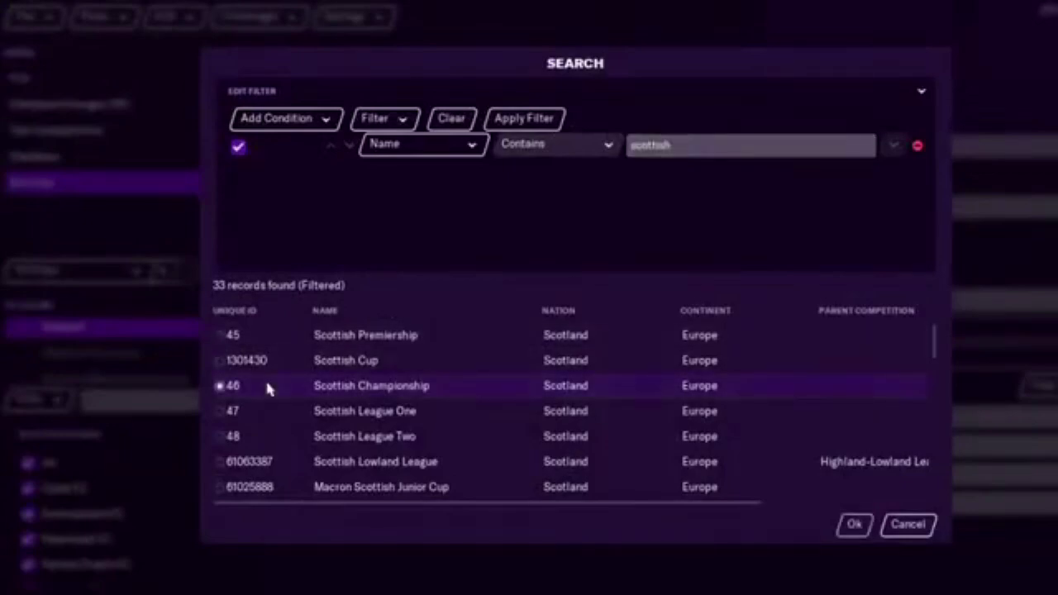
pyautogui.click(852, 529)
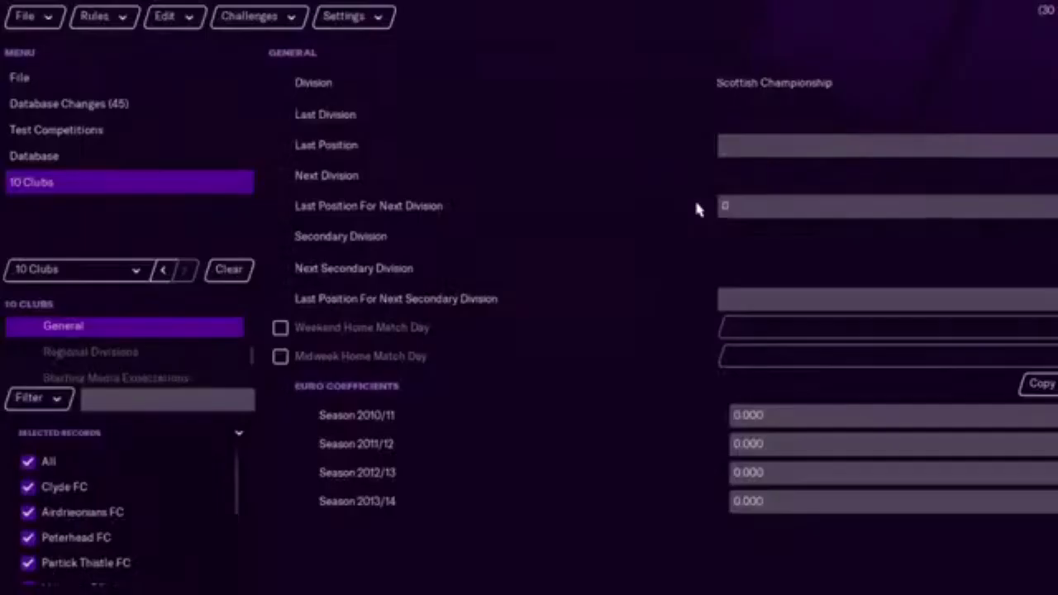
# Open the Scottish Championship from the clubs' division entry and check its team list.
pyautogui.click(756, 85)
pyautogui.moveTo(254, 465); pyautogui.dragTo(255, 329)
pyautogui.click(124, 386)
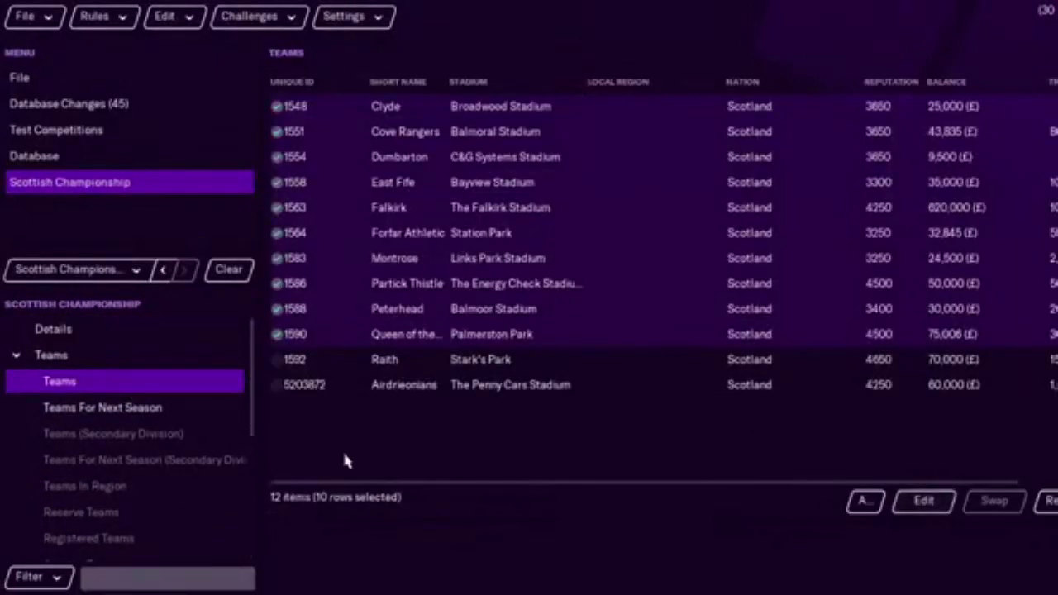
# Return to the filtered competitions and open all Scottish League Two teams together for batch editing.
pyautogui.click(89, 164)
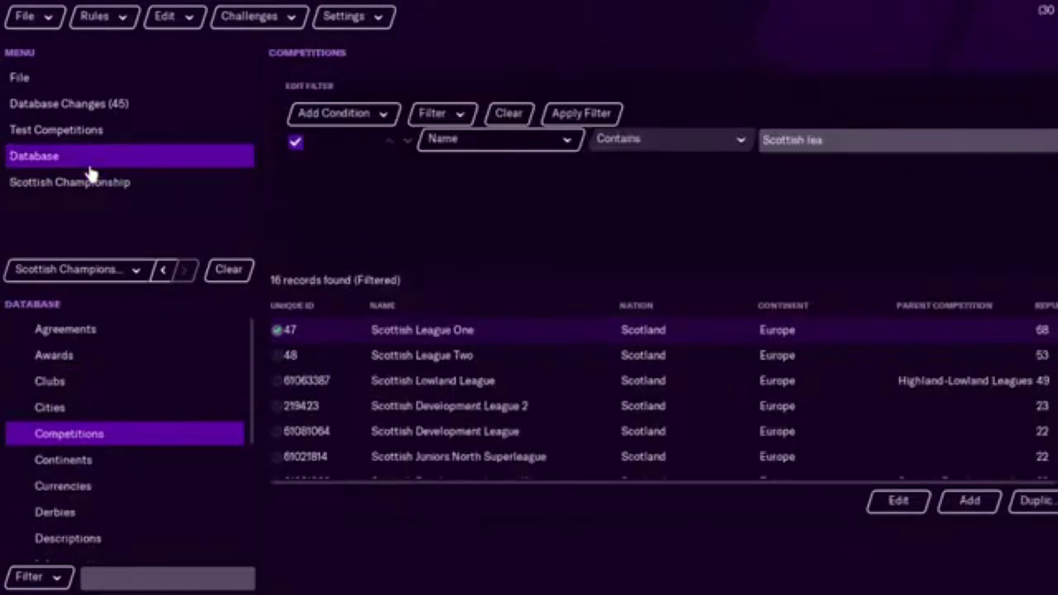
pyautogui.doubleClick(345, 355)
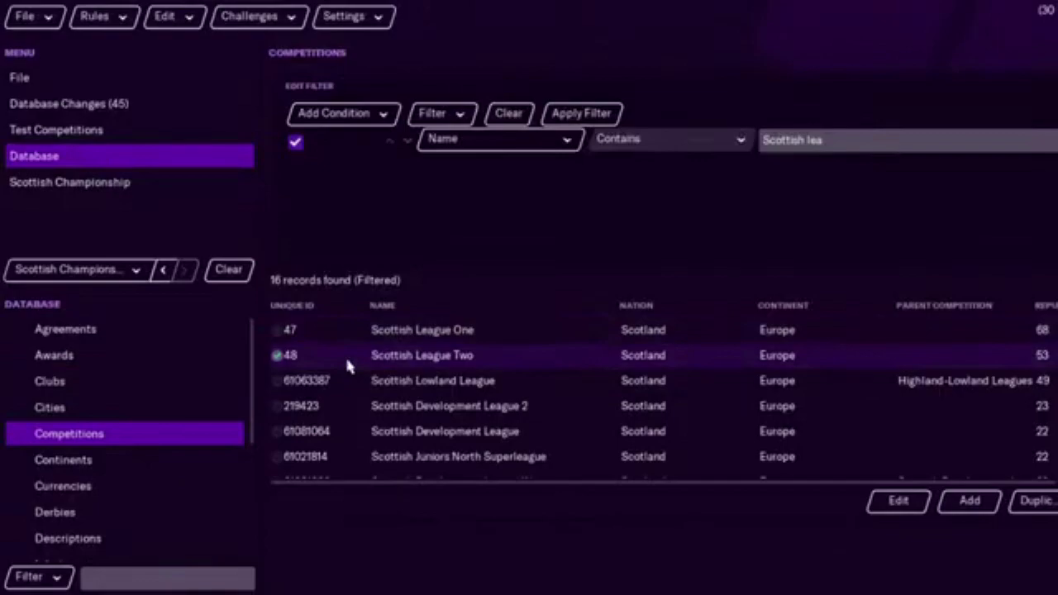
pyautogui.click(170, 377)
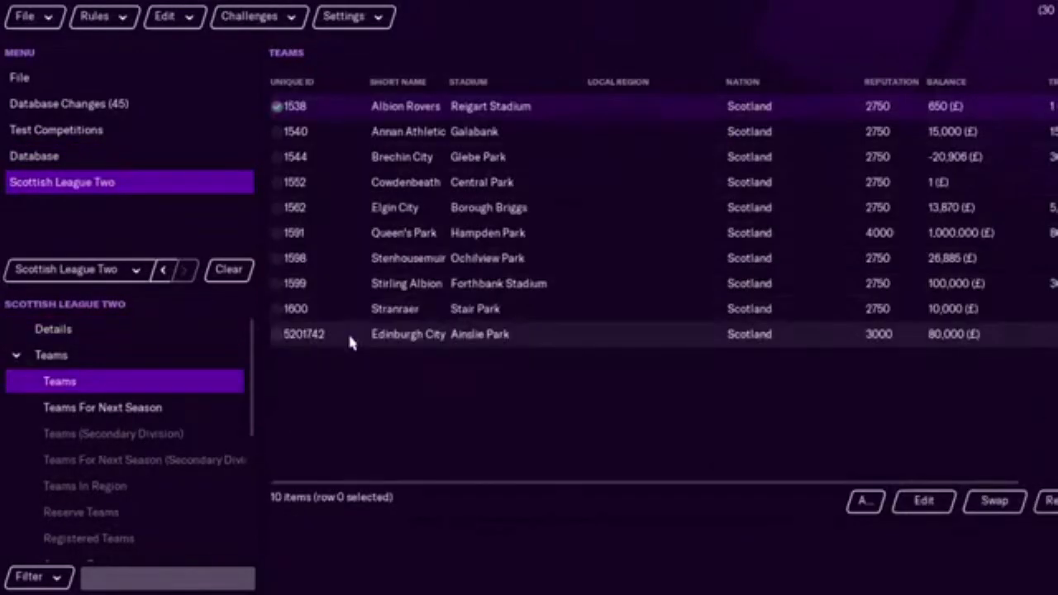
pyautogui.hotkey('ctrl', 'a')
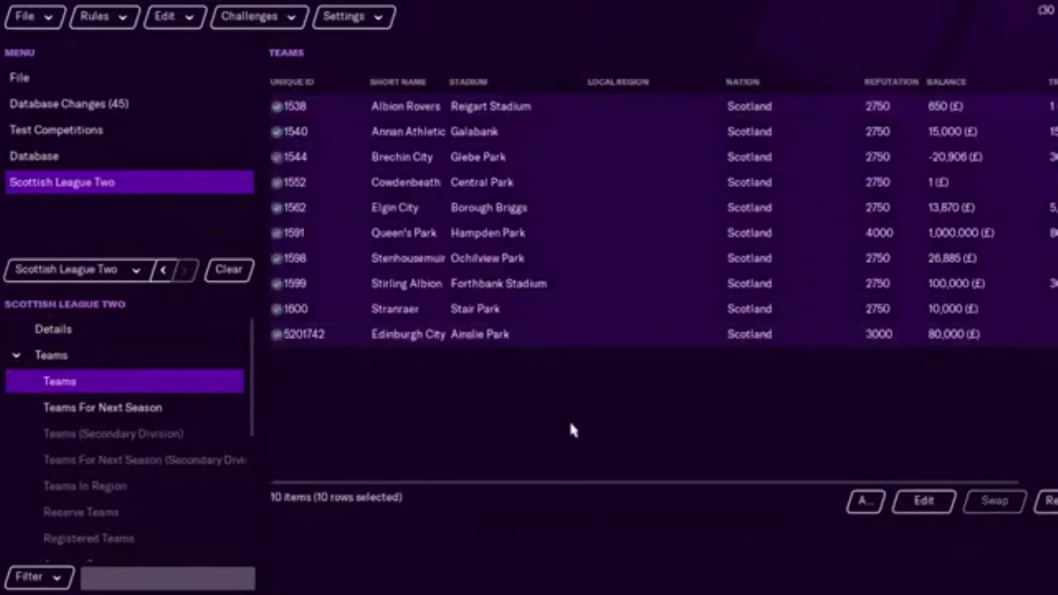
pyautogui.click(925, 501)
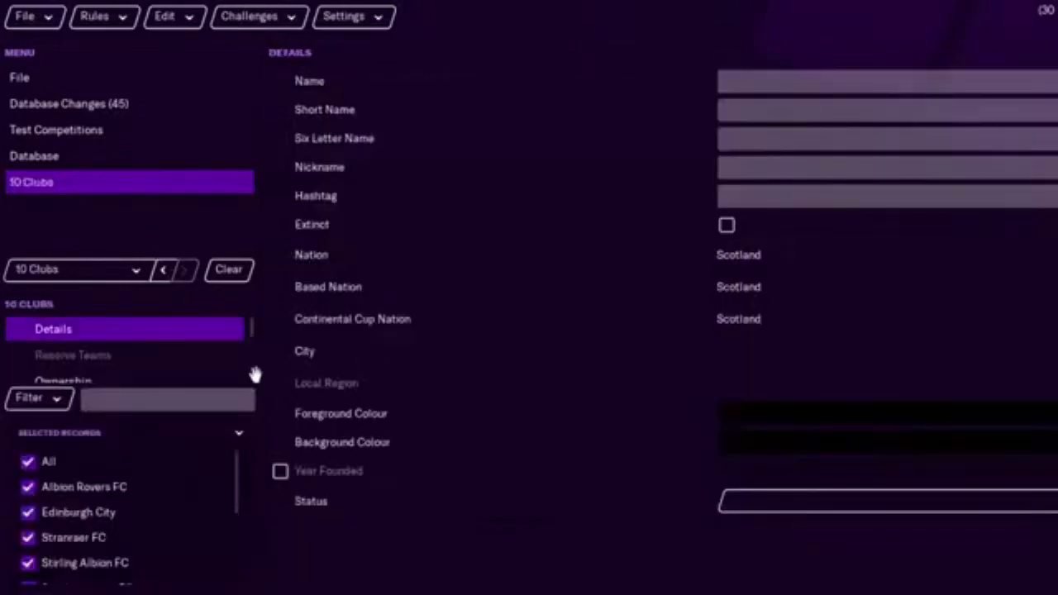
# Set the division of the selected Scottish League Two clubs to Scottish Championship in their general settings.
pyautogui.moveTo(253, 335); pyautogui.dragTo(258, 354)
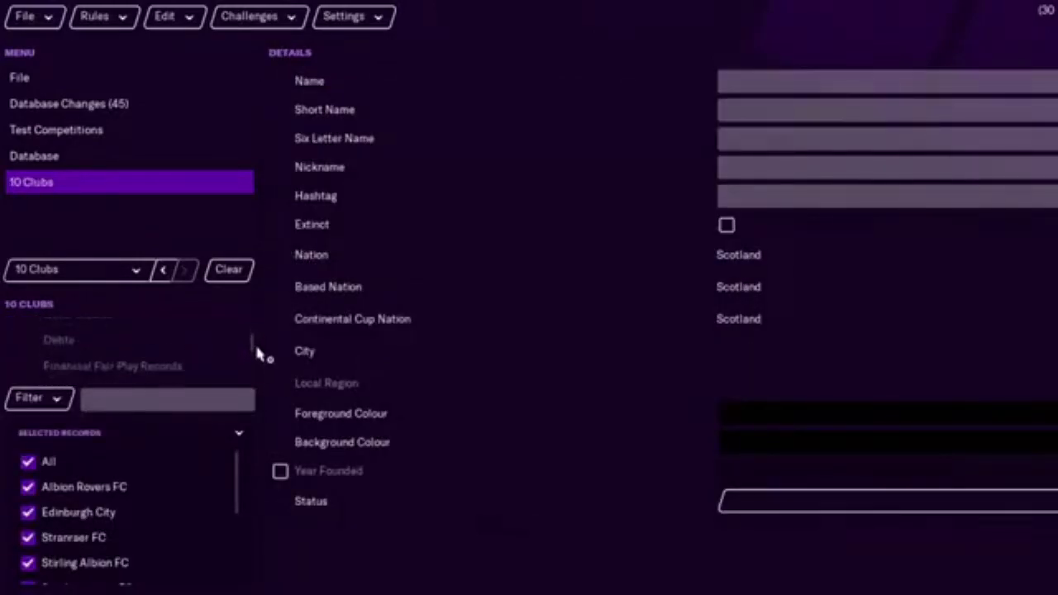
pyautogui.scroll(-3, 260, 357)
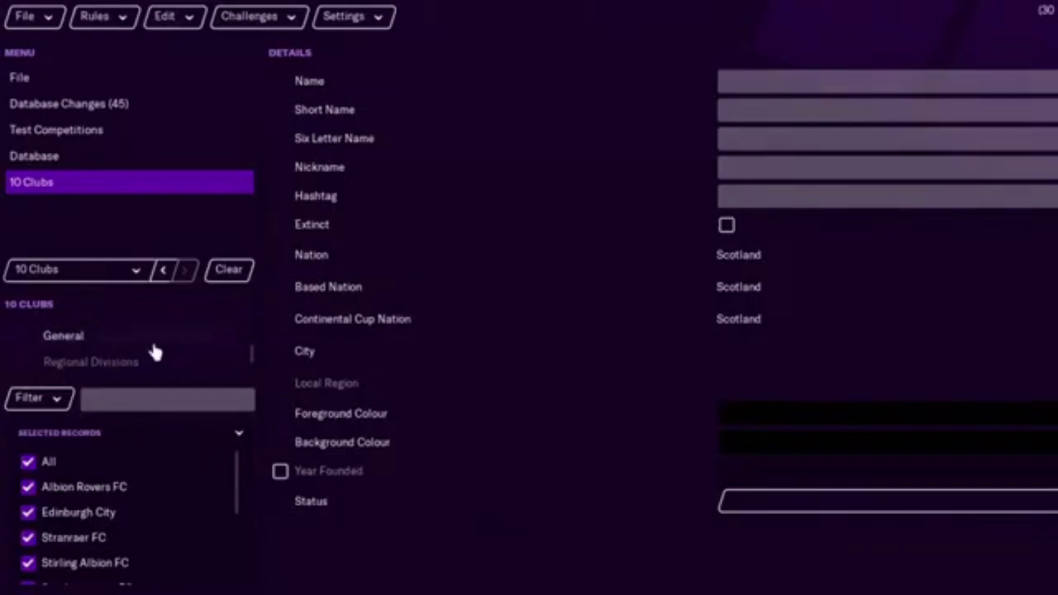
pyautogui.click(82, 336)
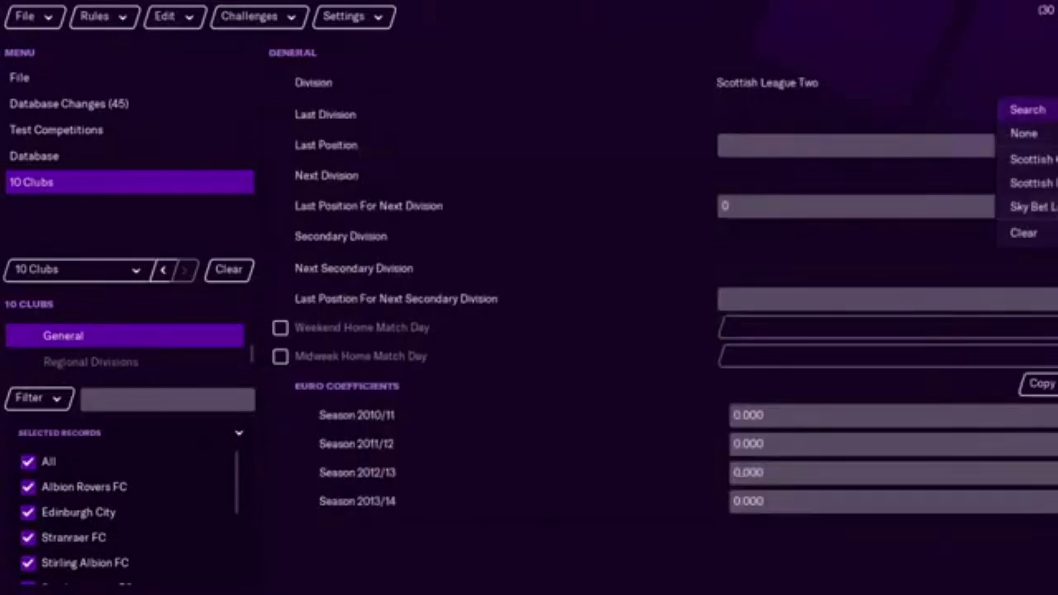
pyautogui.click(1027, 109)
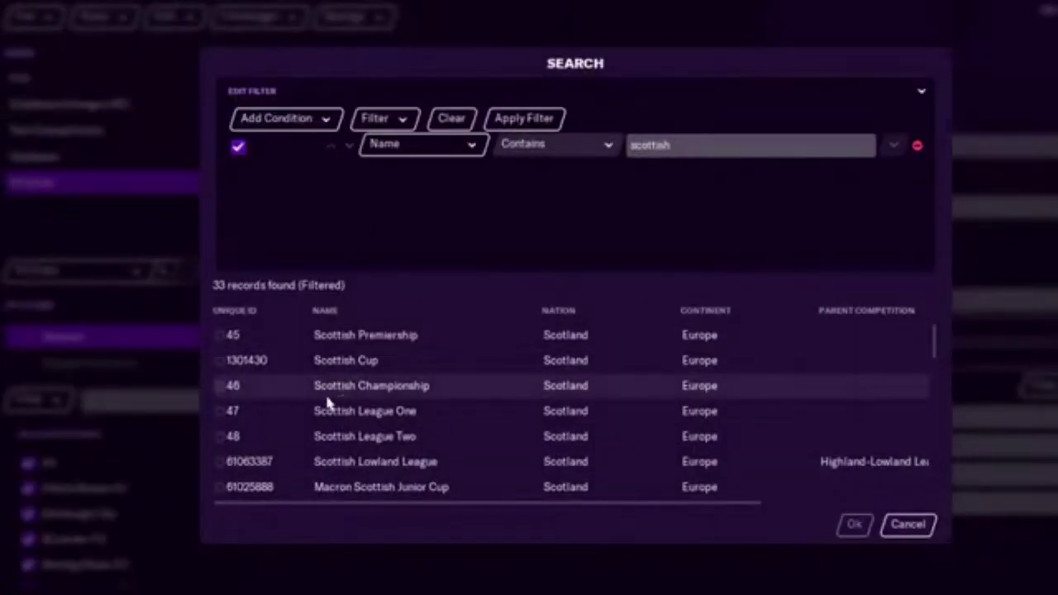
pyautogui.doubleClick(271, 395)
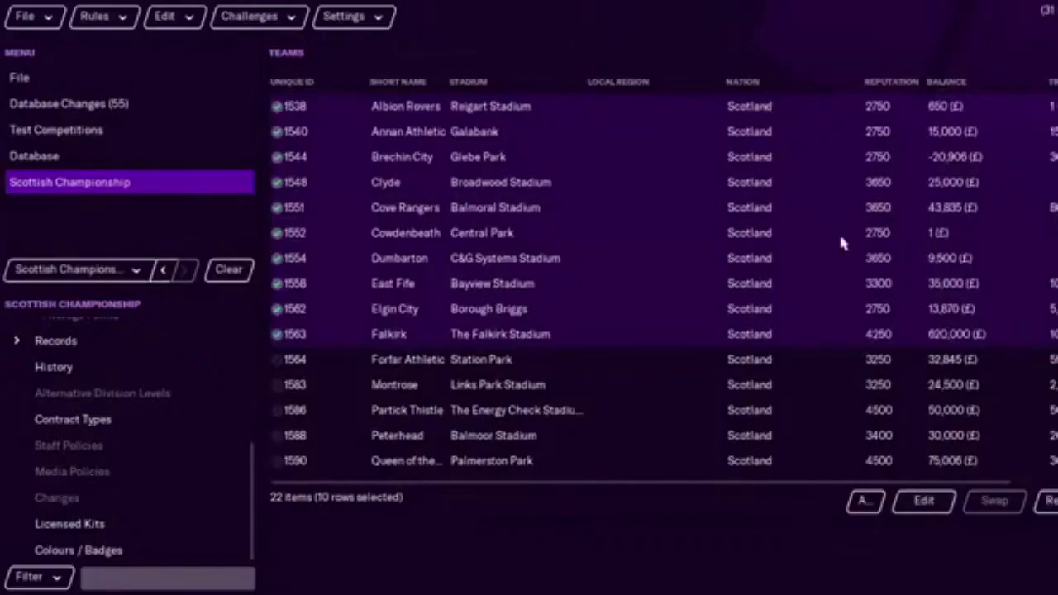
# Look through the Scottish Championship's team list and check the teams in Scottish League One.
pyautogui.scroll(-3, 661, 281)
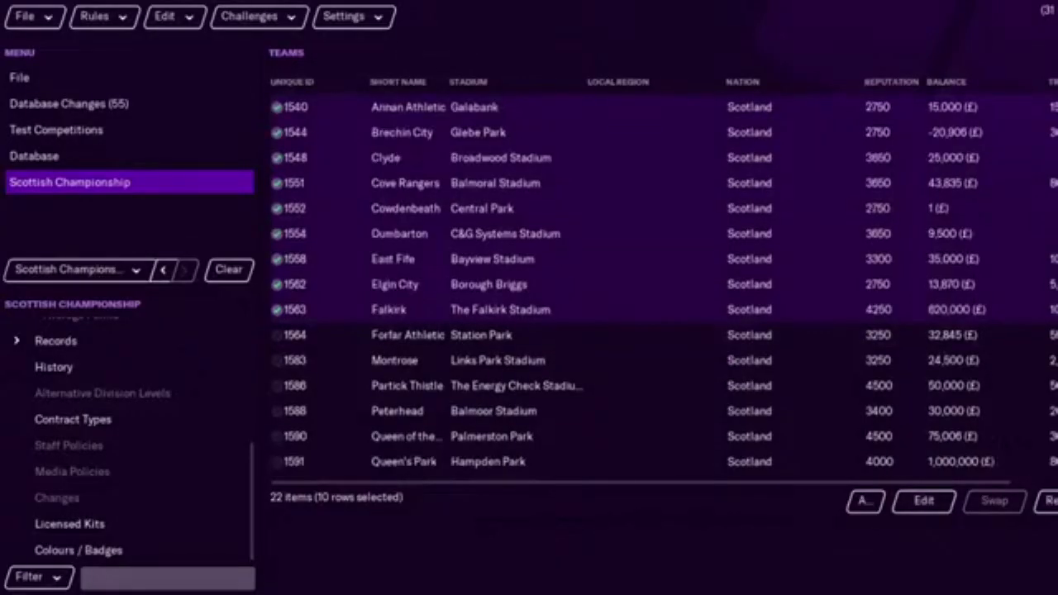
pyautogui.scroll(3, 661, 281)
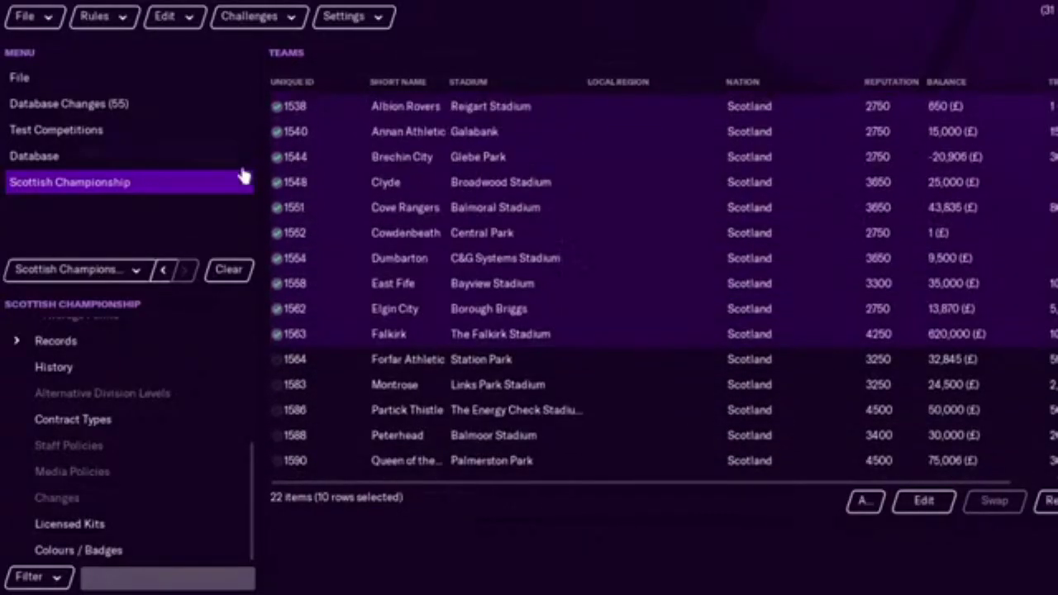
pyautogui.scroll(-1, 114, 265)
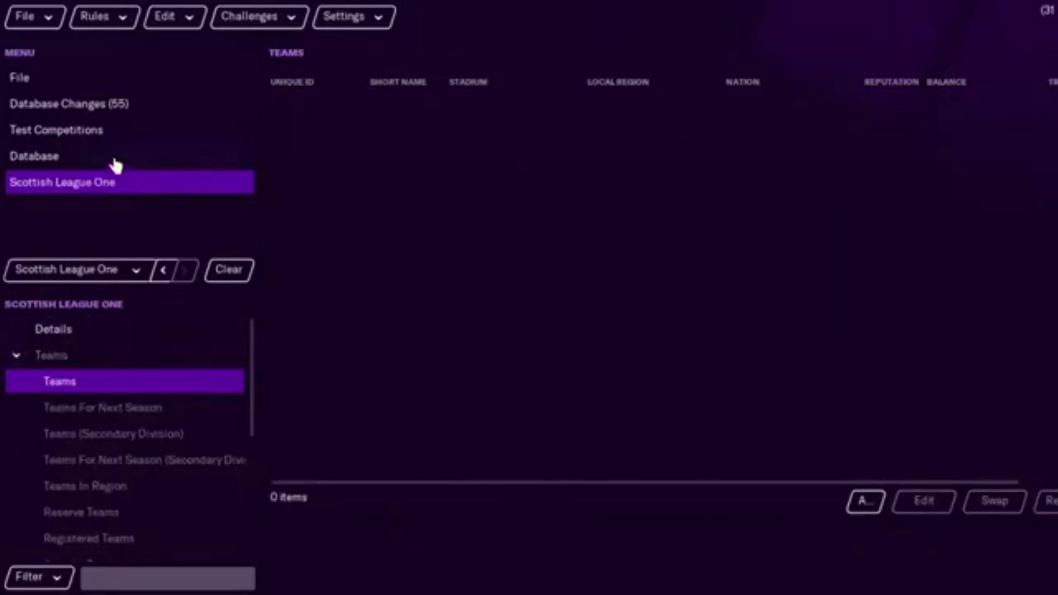
# Return to the competitions and replace the name filter with "lowland".
pyautogui.click(90, 164)
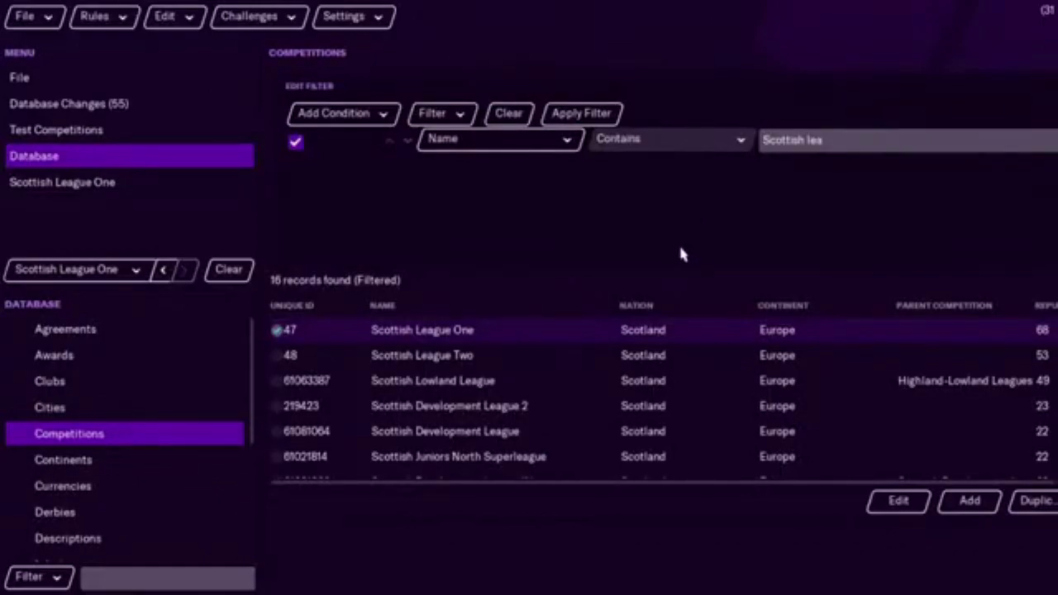
pyautogui.click(859, 138)
pyautogui.press('BackSpace')
pyautogui.press('BackSpace')
pyautogui.press('BackSpace')
pyautogui.press('BackSpace')
pyautogui.press('BackSpace')
pyautogui.press('BackSpace')
pyautogui.press('BackSpace')
pyautogui.press('BackSpace')
pyautogui.press('BackSpace')
pyautogui.press('BackSpace')
pyautogui.press('BackSpace')
pyautogui.press('BackSpace')
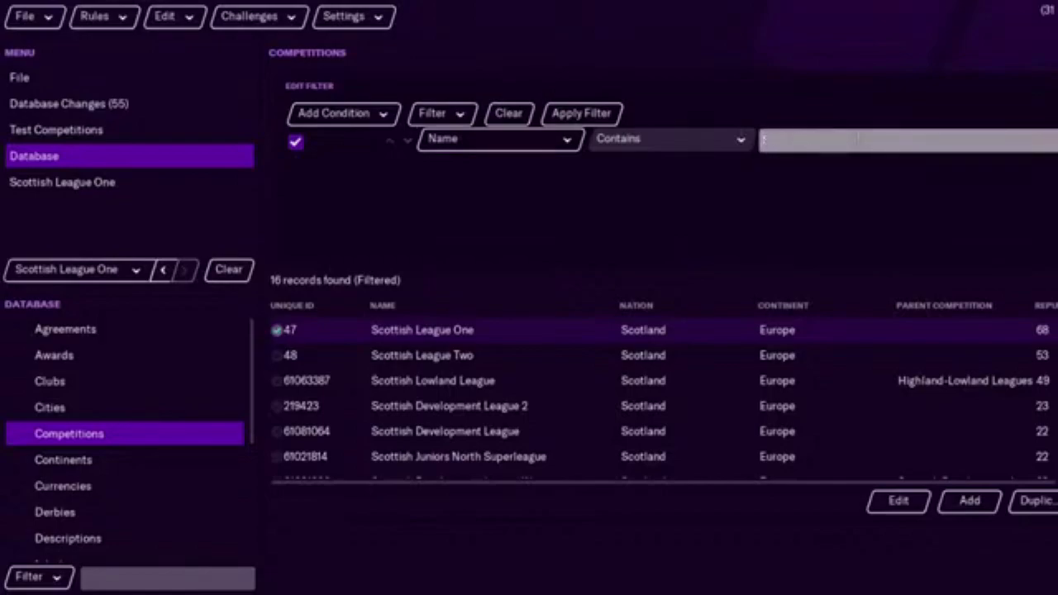
pyautogui.write('lowland')
pyautogui.press('Return')
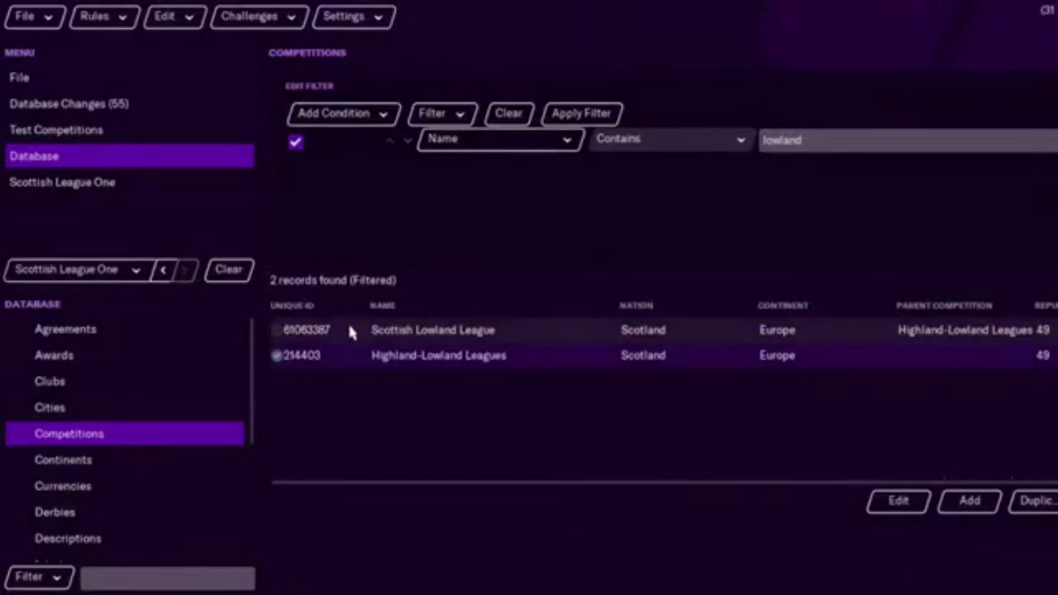
# Open the Scottish Lowland League's team list and start a batch edit of all 17 clubs.
pyautogui.doubleClick(350, 330)
pyautogui.click(163, 381)
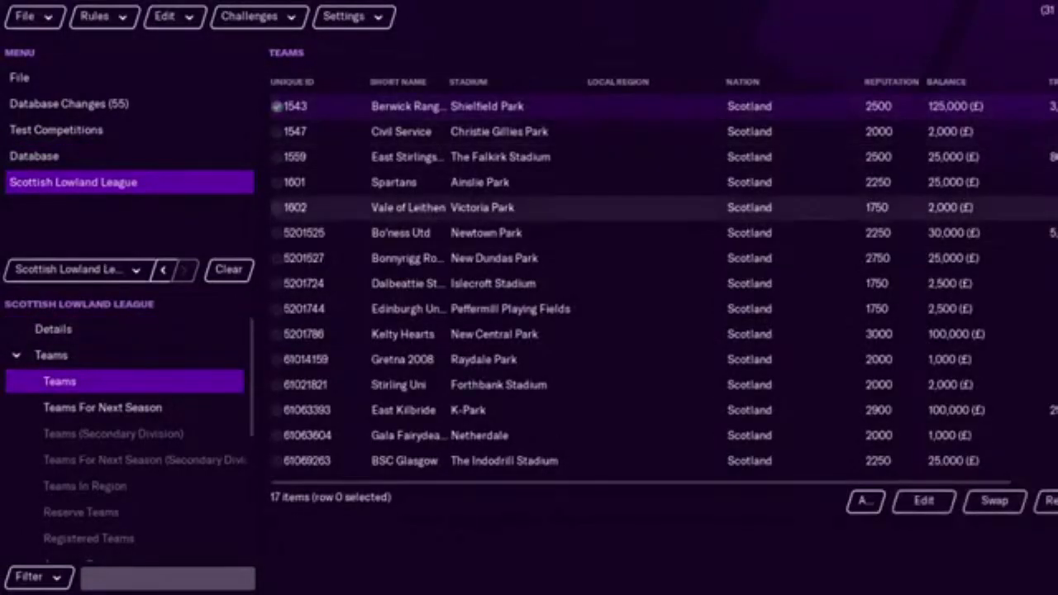
pyautogui.scroll(-1, 329, 466)
pyautogui.keyDown('shift'); pyautogui.click(329, 466); pyautogui.keyUp('shift')
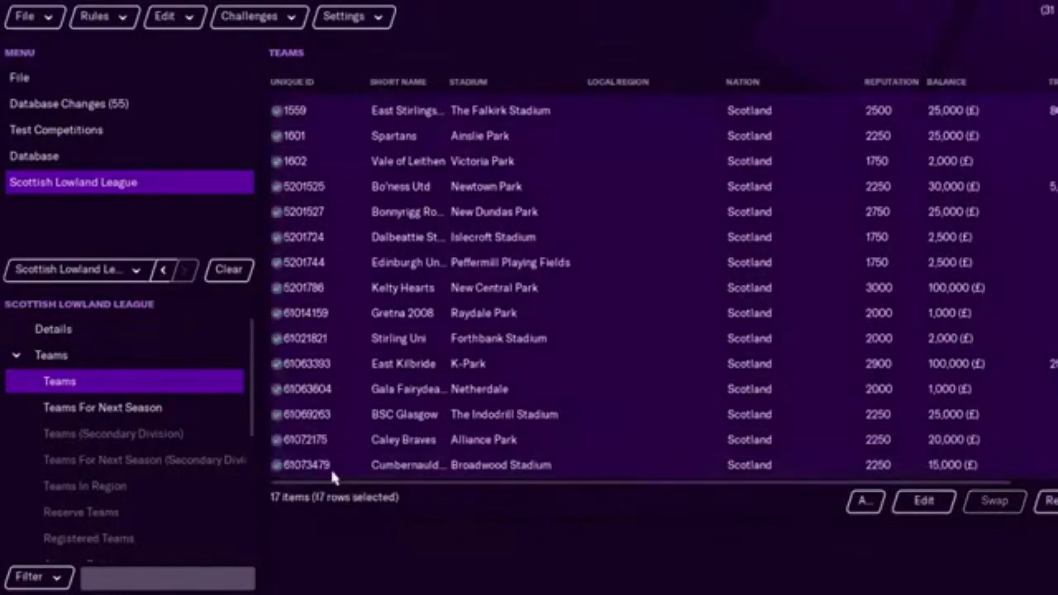
pyautogui.click(924, 502)
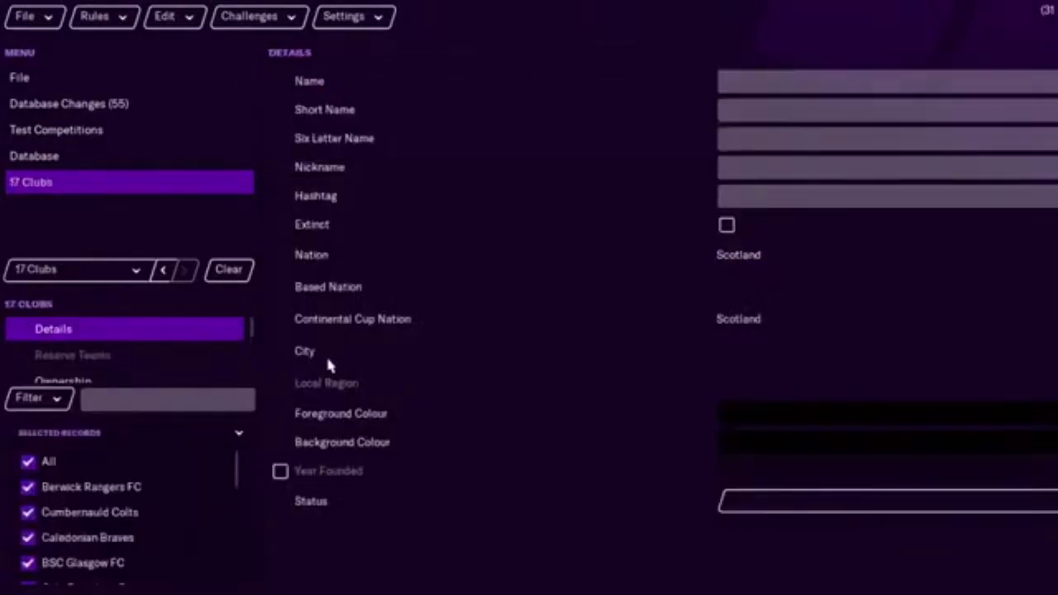
# Set the division of the 17 Scottish Lowland League clubs to Scottish League One in their general competition settings.
pyautogui.moveTo(248, 336); pyautogui.dragTo(199, 364)
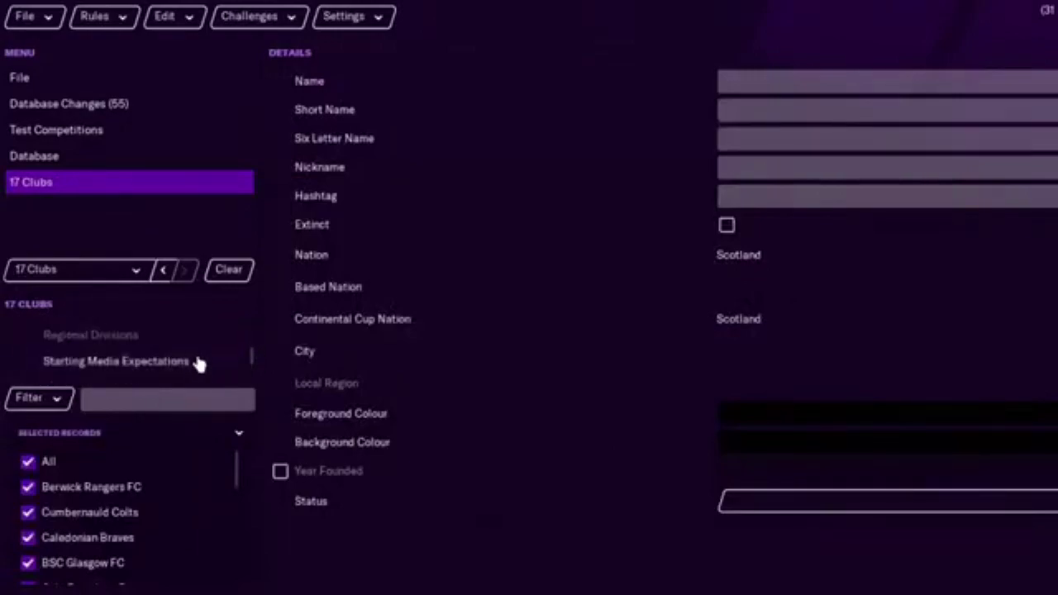
pyautogui.scroll(4, 251, 356)
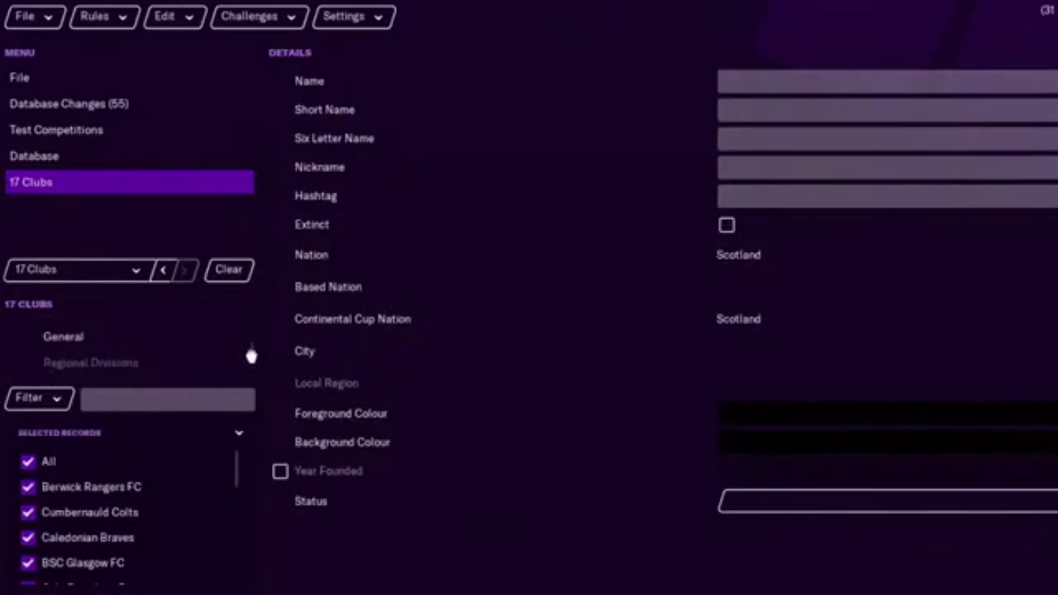
pyautogui.click(164, 340)
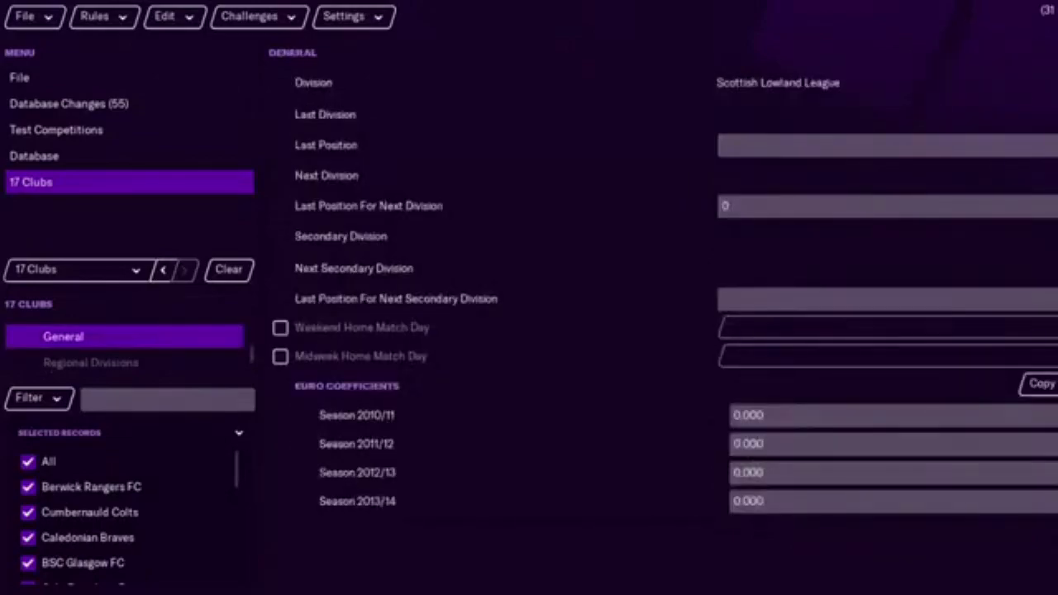
pyautogui.click(1025, 114)
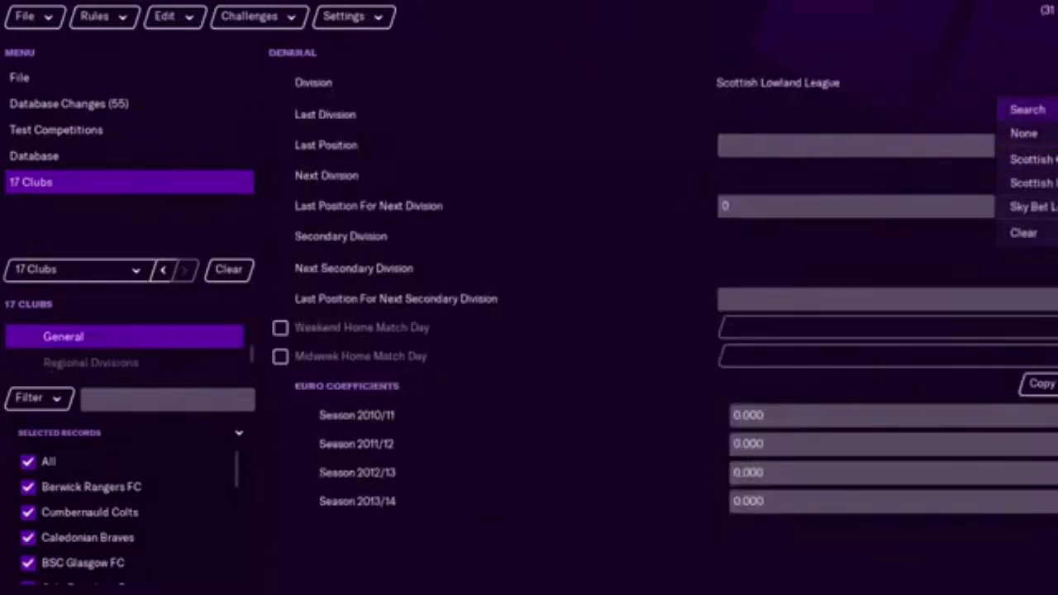
pyautogui.click(1027, 109)
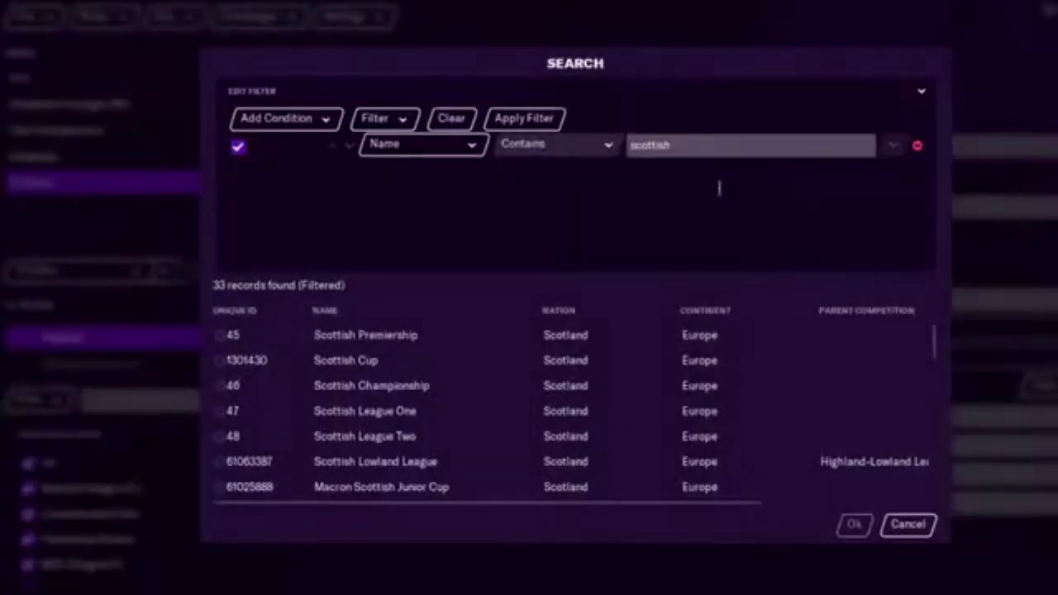
pyautogui.click(313, 410)
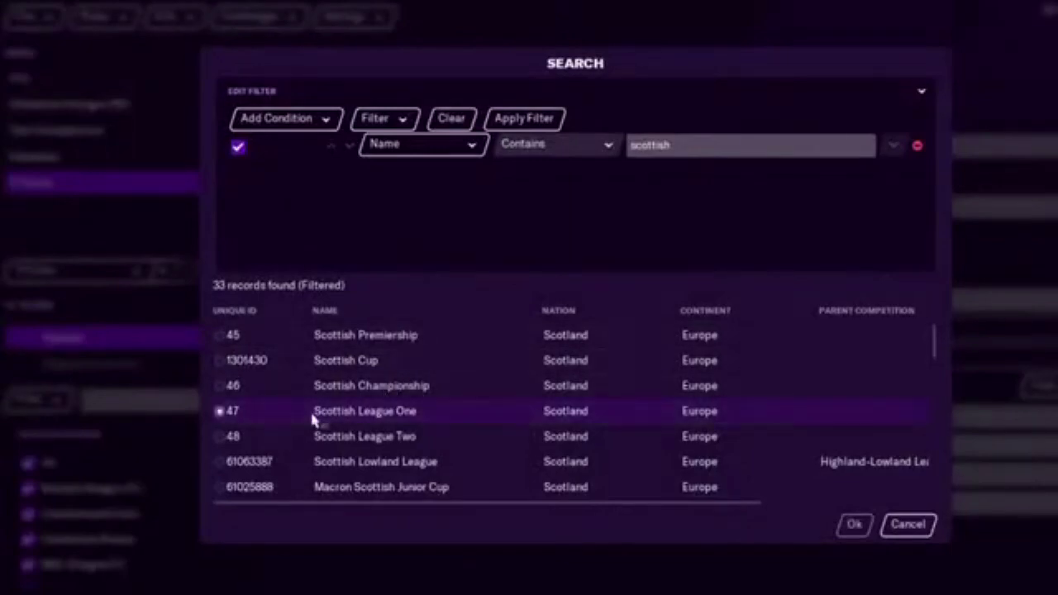
pyautogui.click(854, 526)
# Return to the competitions, filter the names by "highla" and open the Highland Football League's team list.
pyautogui.click(141, 157)
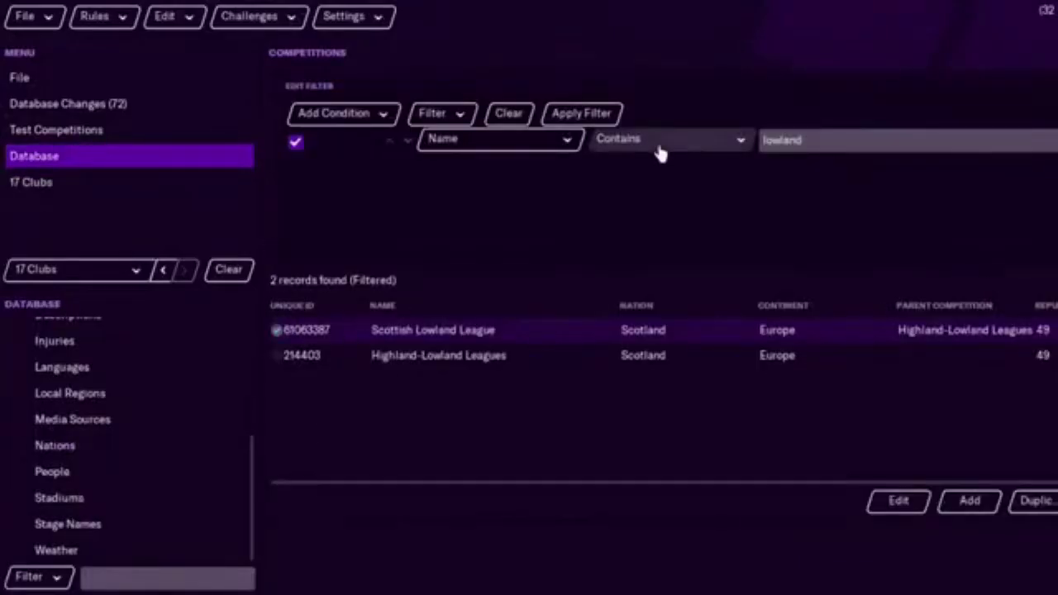
pyautogui.click(826, 141)
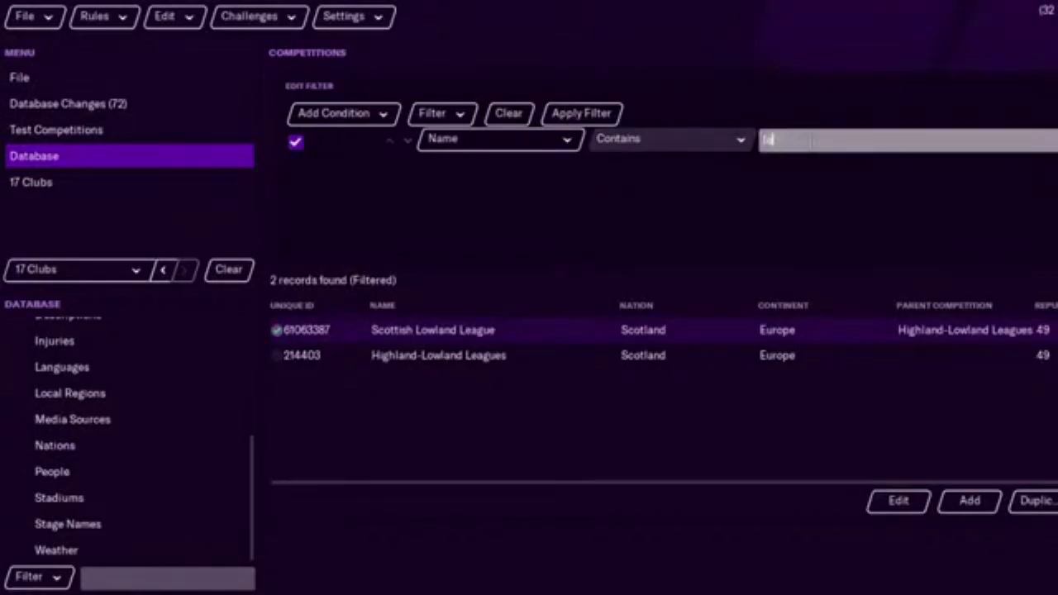
pyautogui.write('highla')
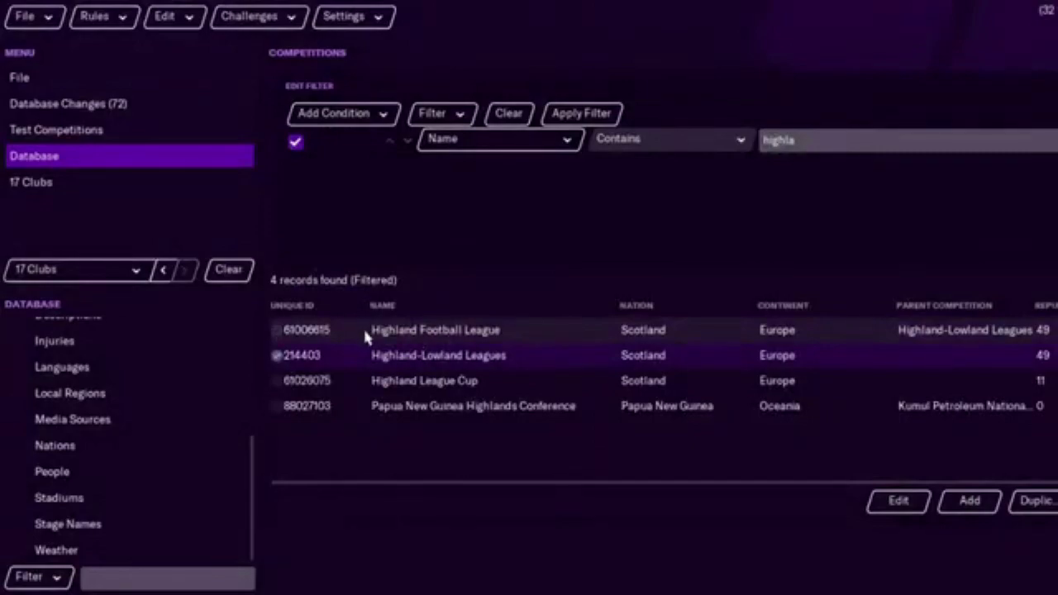
pyautogui.doubleClick(362, 329)
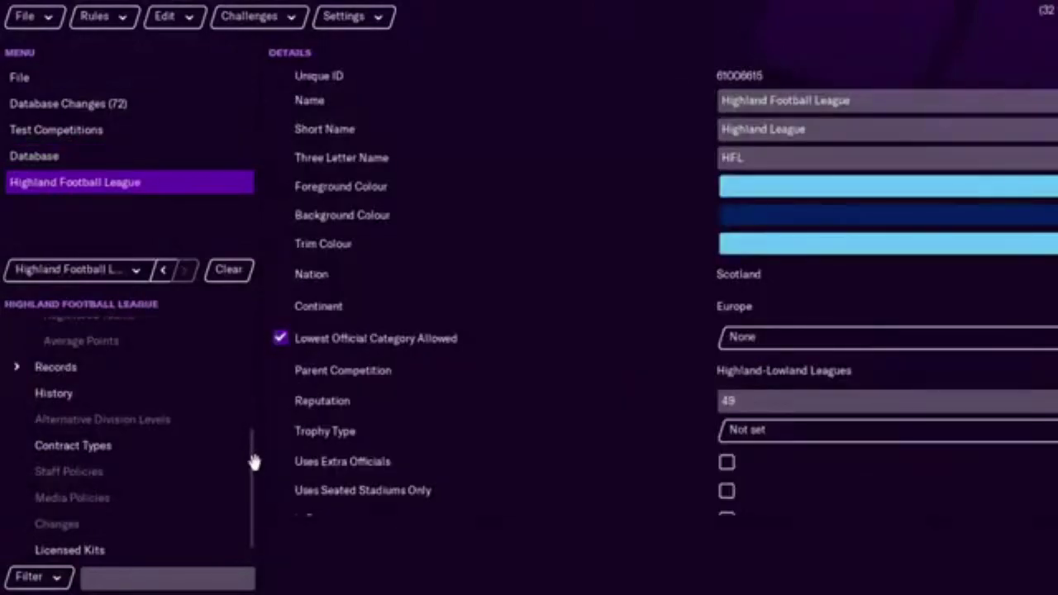
pyautogui.moveTo(253, 462); pyautogui.dragTo(256, 366)
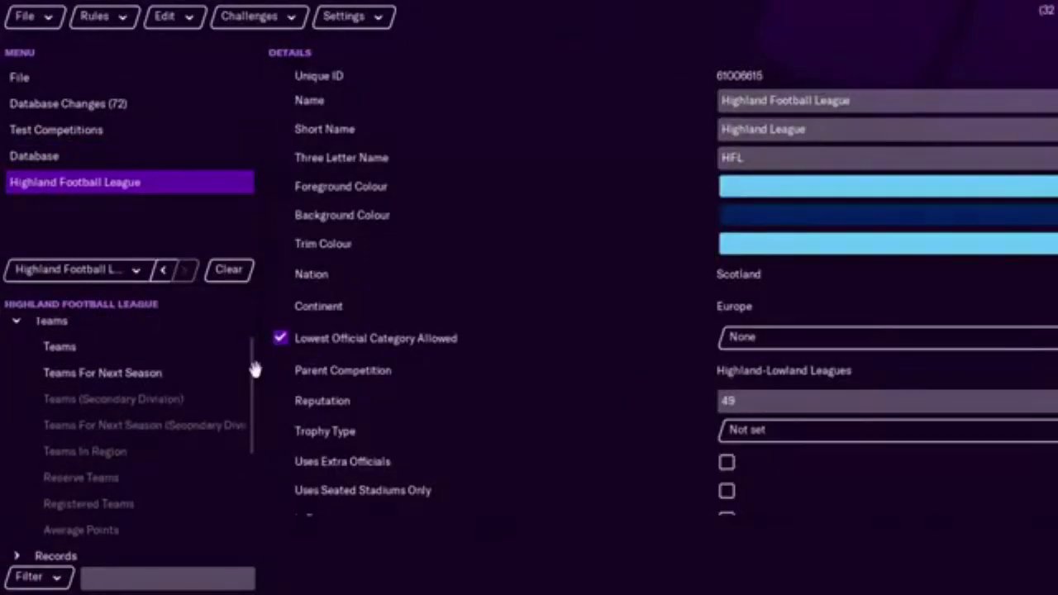
pyautogui.click(136, 354)
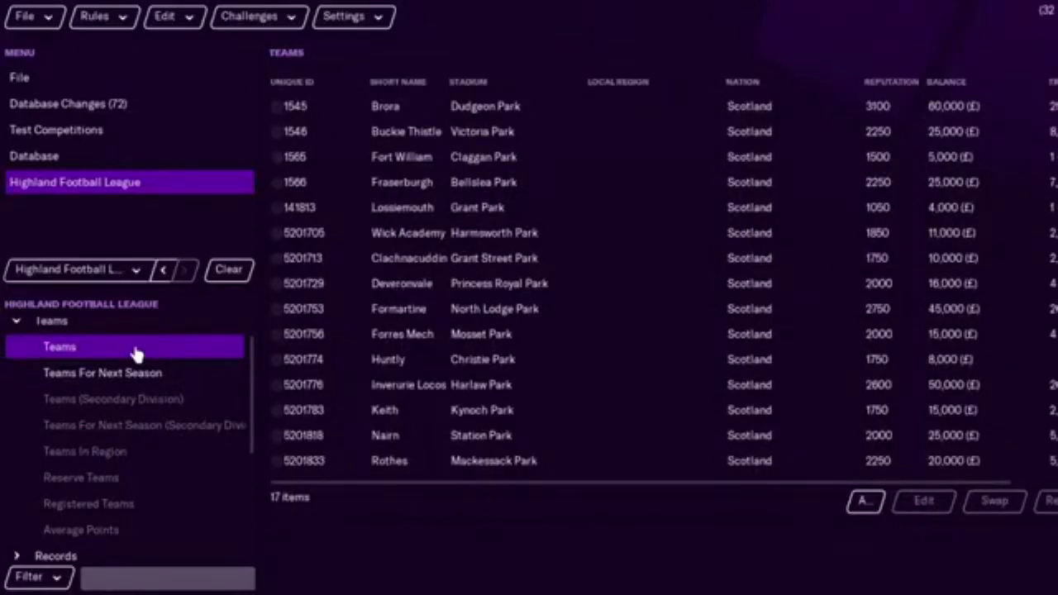
# Select all 17 Highland Football League teams and open them for a batch edit.
pyautogui.click(322, 108)
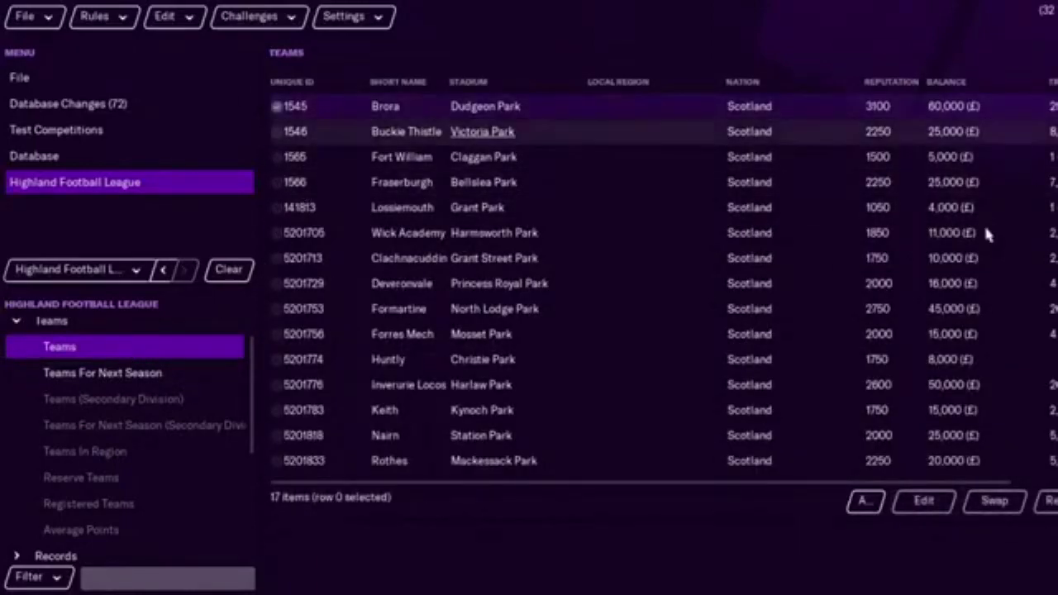
pyautogui.scroll(-1, 281, 470)
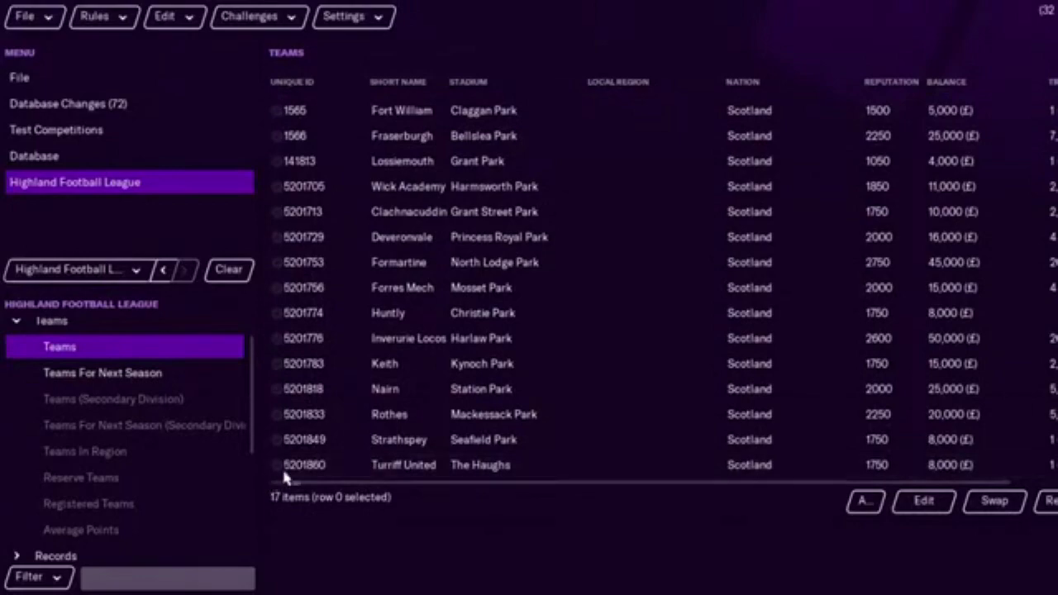
pyautogui.scroll(1, 281, 469)
pyautogui.scroll(-1, 637, 285)
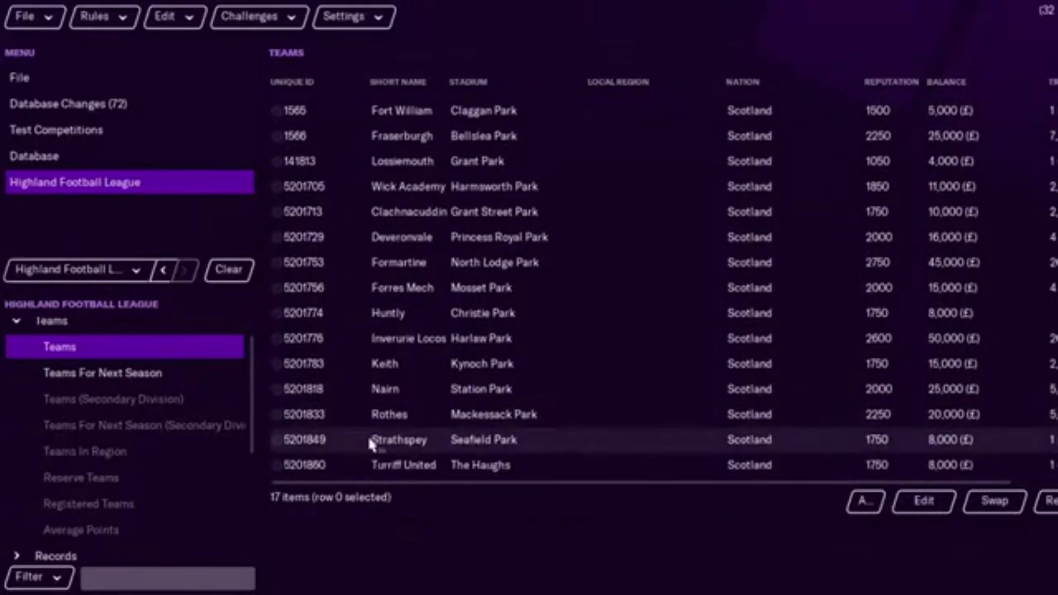
pyautogui.hotkey('ctrl', 'a')
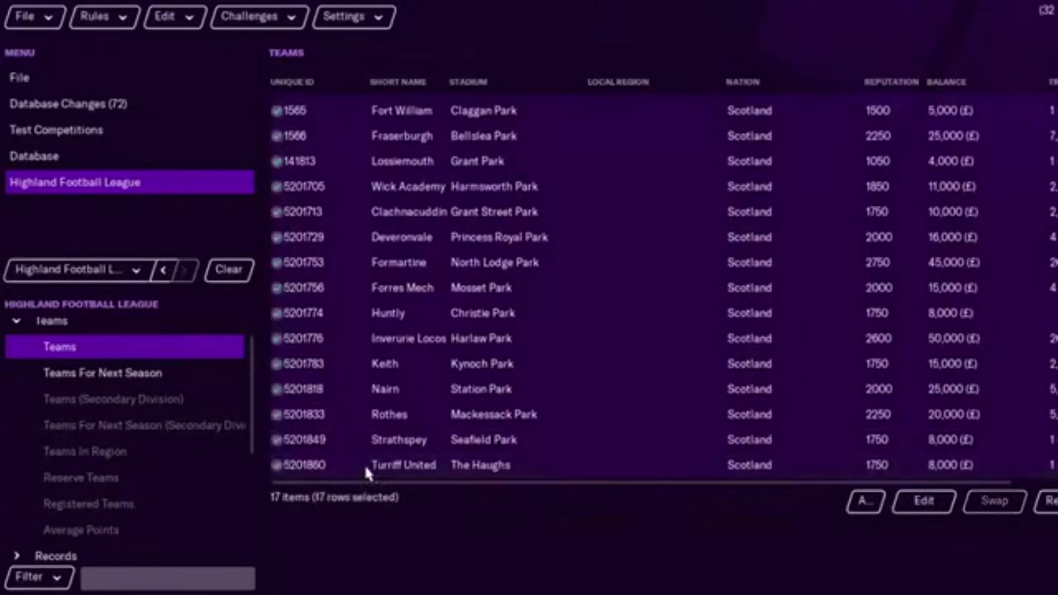
pyautogui.click(917, 501)
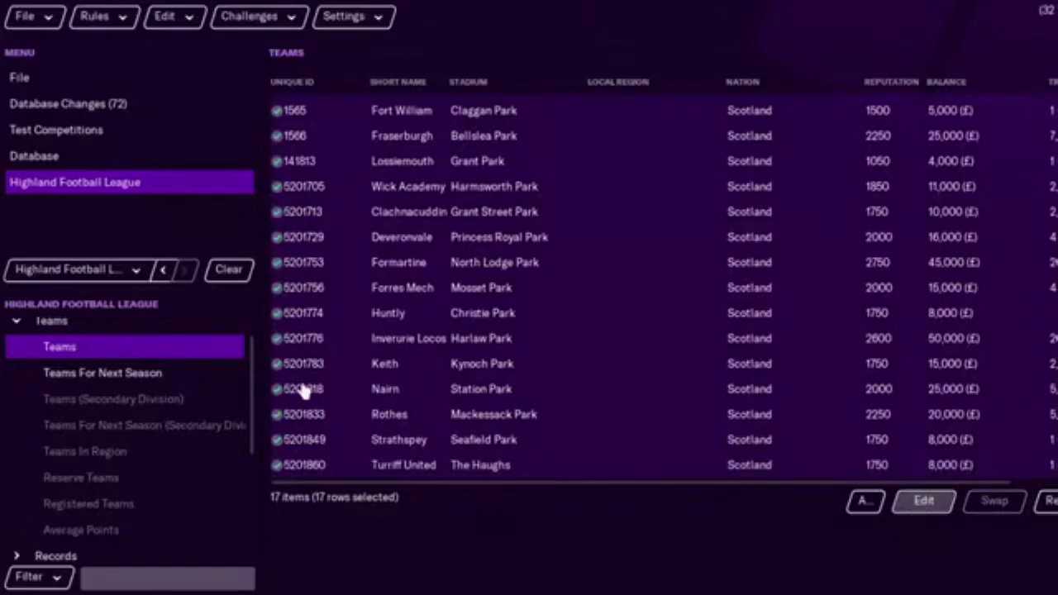
# Set the division of the 17 Highland Football League clubs to Scottish League Two in their general competition settings.
pyautogui.scroll(-5, 256, 335)
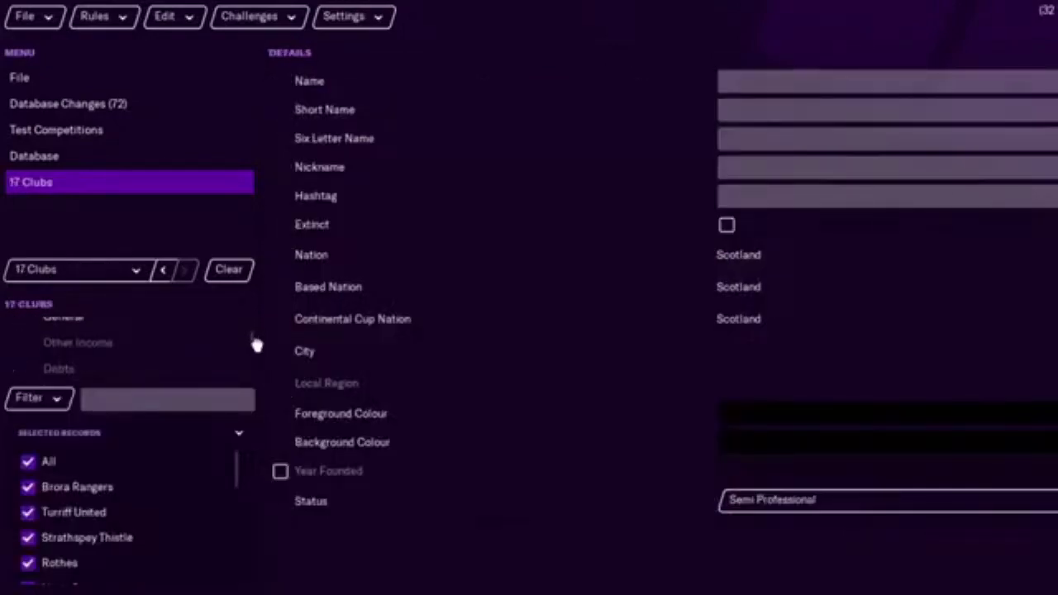
pyautogui.click(193, 364)
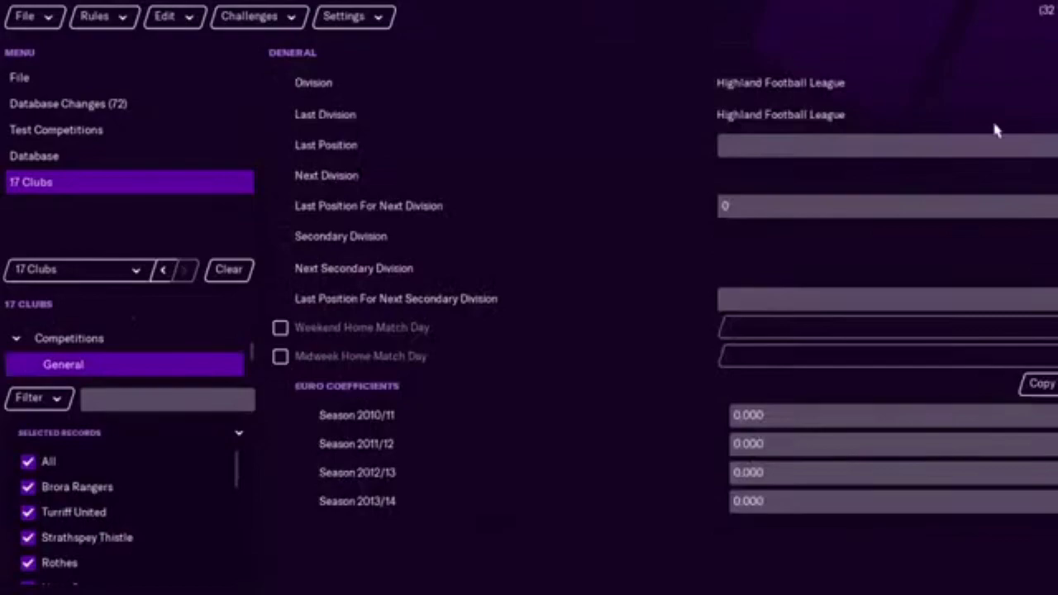
pyautogui.click(1025, 176)
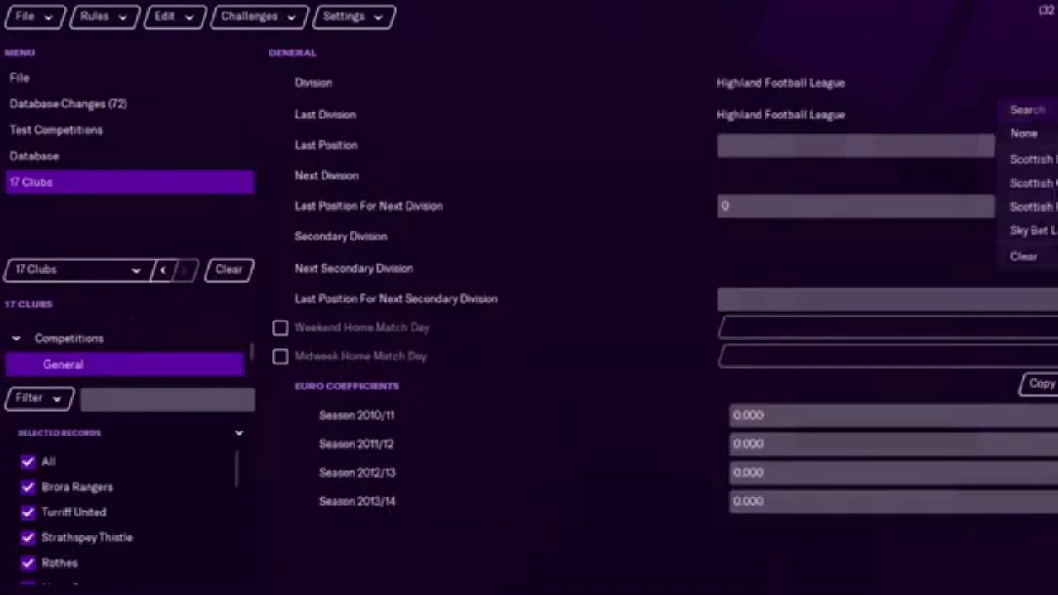
pyautogui.click(1024, 108)
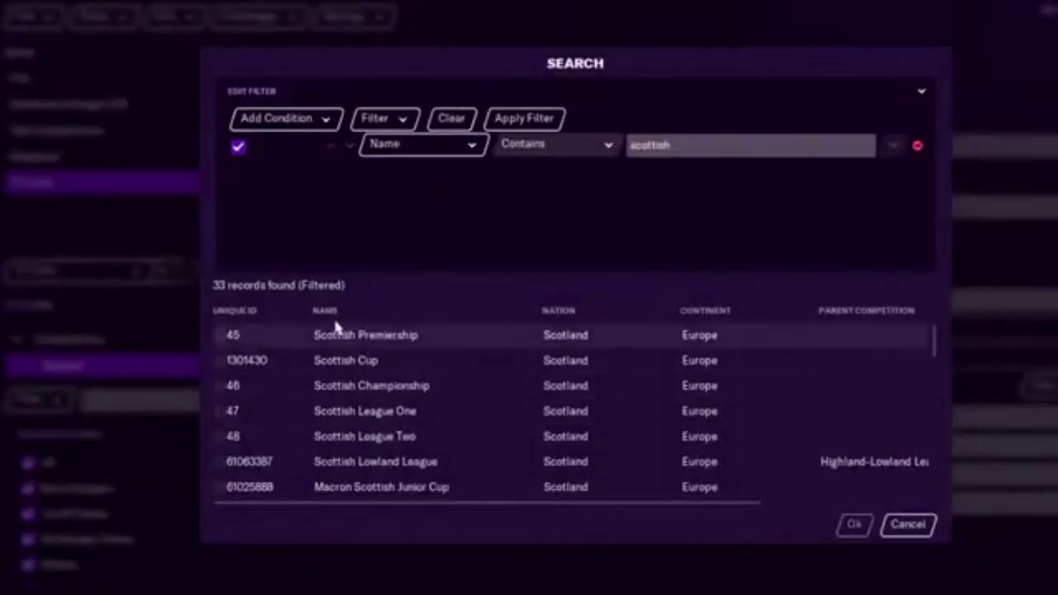
pyautogui.click(302, 438)
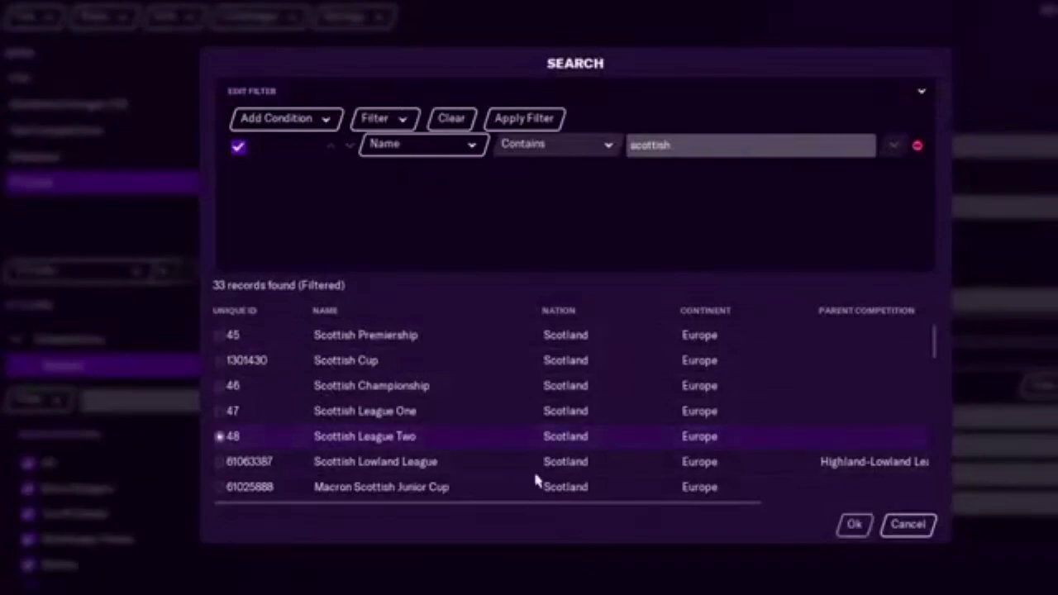
pyautogui.press('Return')
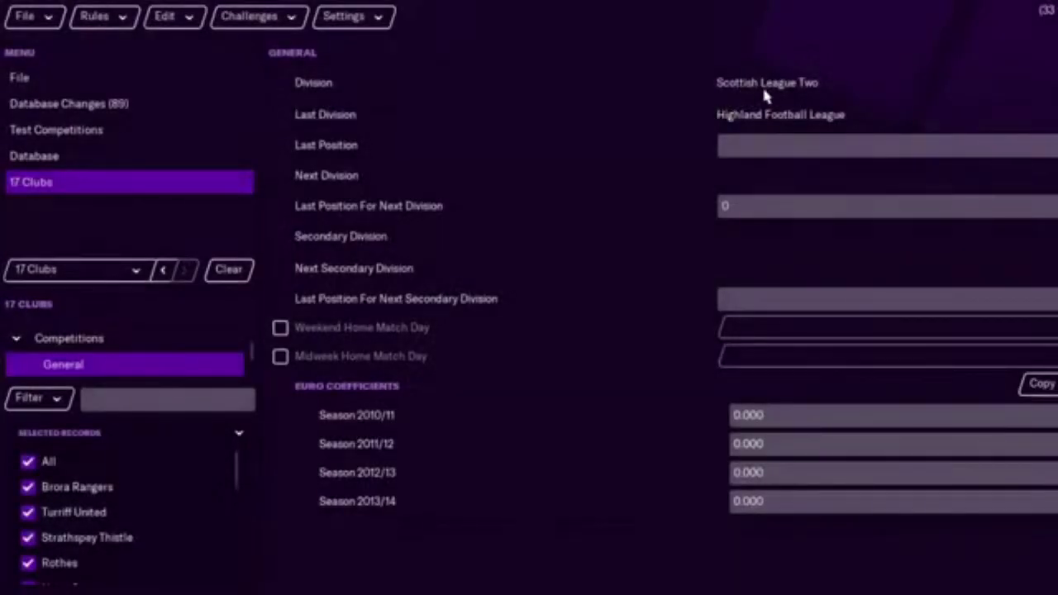
# Check the team lists of Scottish League Two and Scottish League One.
pyautogui.click(777, 85)
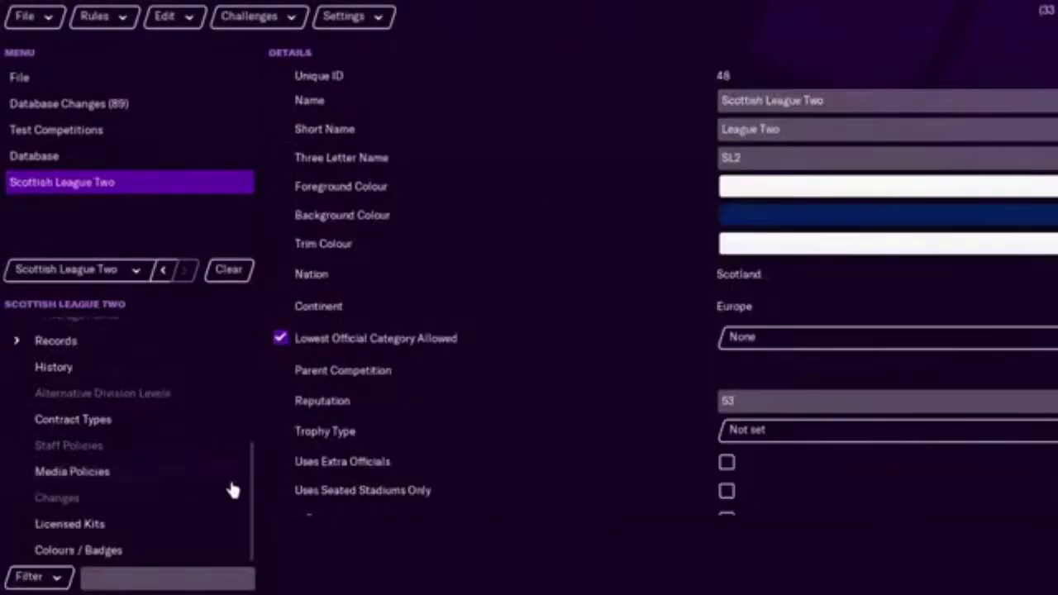
pyautogui.moveTo(253, 507); pyautogui.dragTo(267, 352)
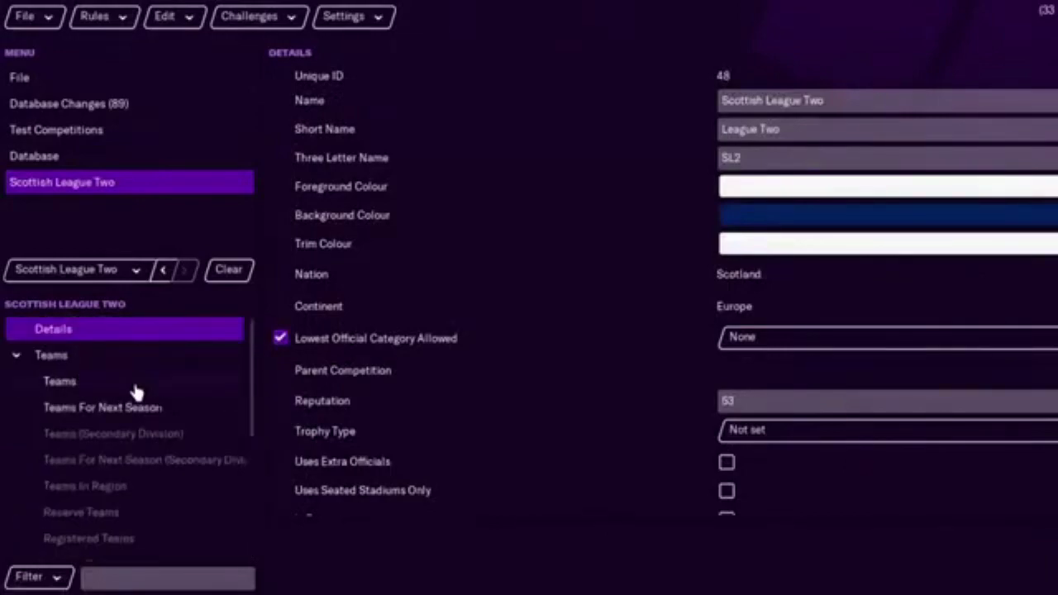
pyautogui.click(136, 390)
pyautogui.click(88, 273)
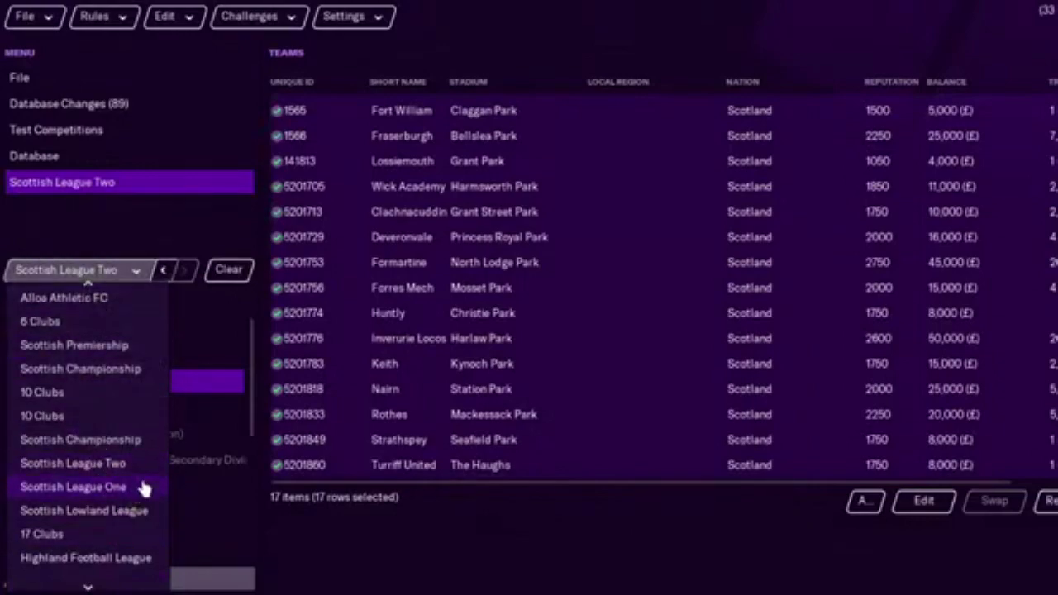
pyautogui.click(141, 488)
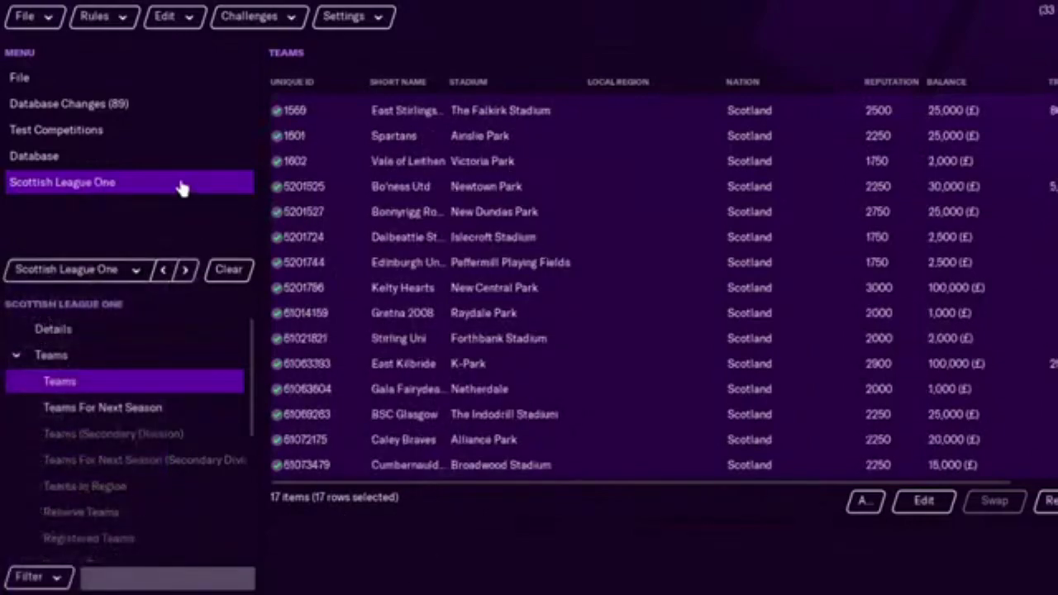
# Add nation rules for Scotland that create new competitions and rules, keeping the default season update day and season dates.
pyautogui.click(99, 154)
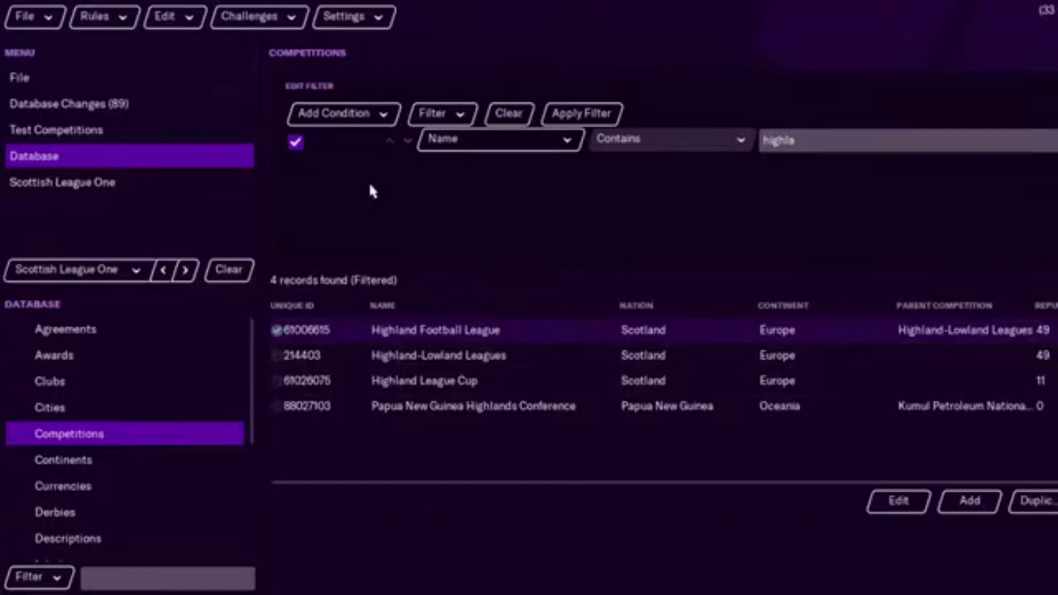
pyautogui.click(100, 19)
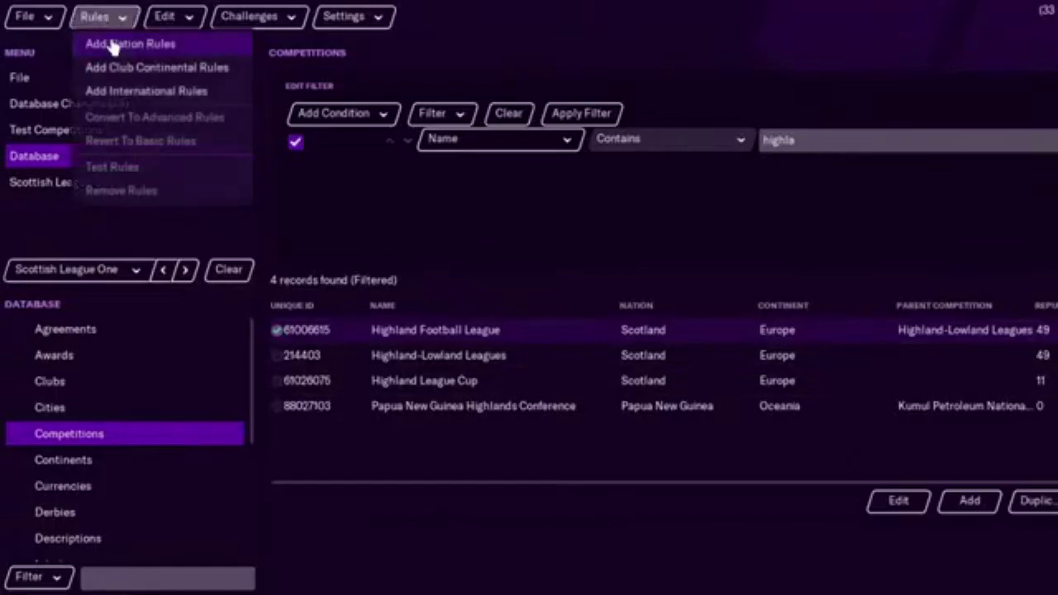
pyautogui.click(135, 49)
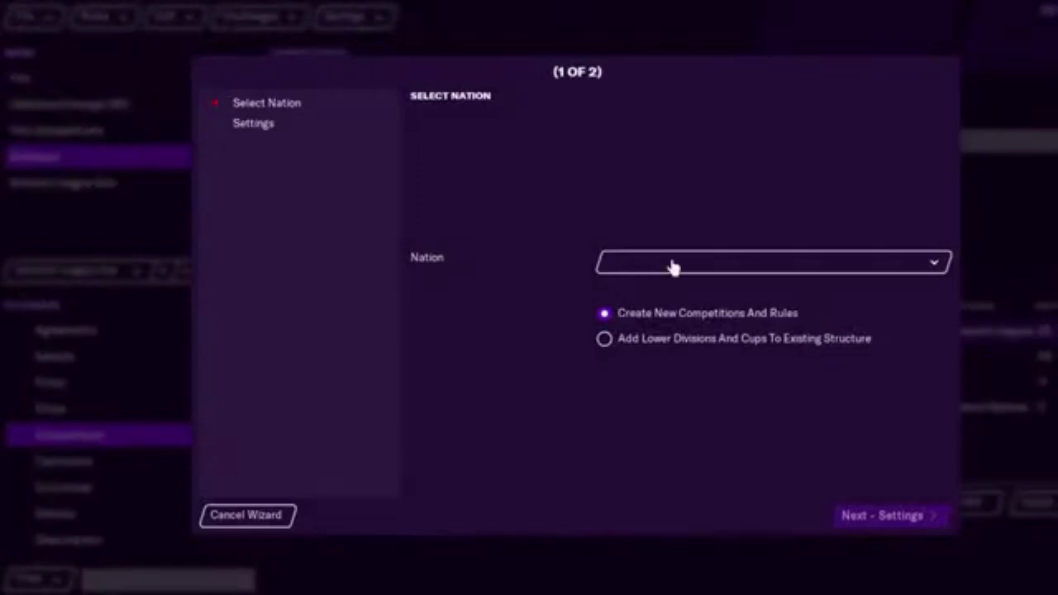
pyautogui.click(725, 272)
pyautogui.moveTo(866, 289)
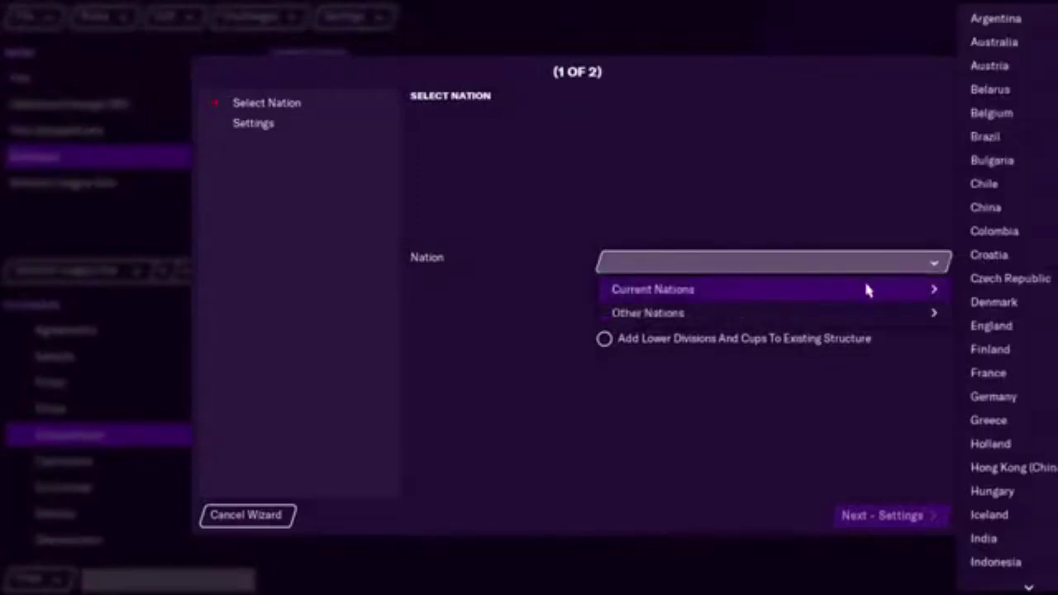
pyautogui.moveTo(1029, 588)
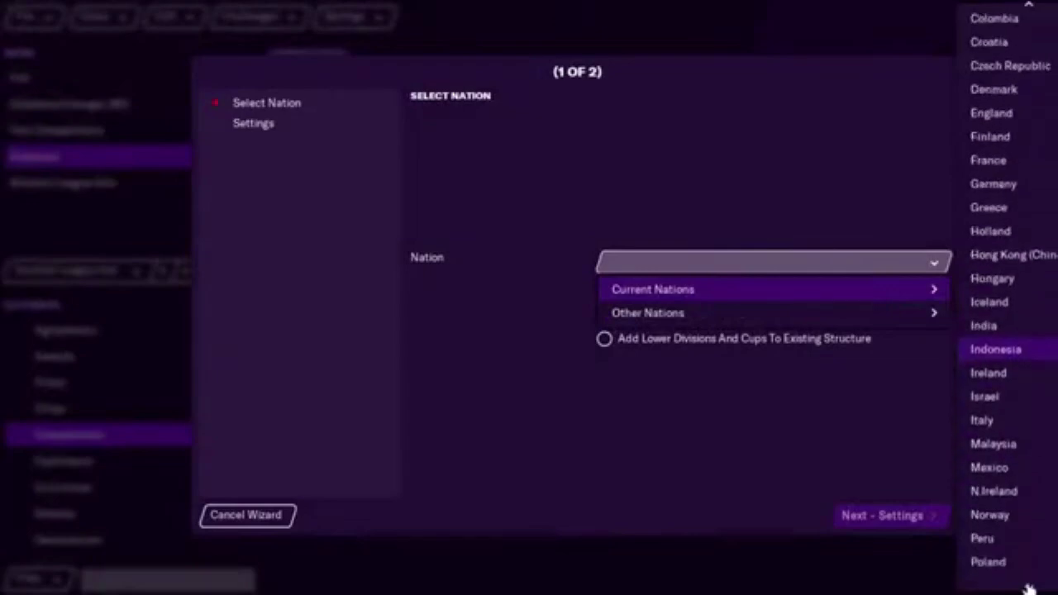
pyautogui.click(1044, 450)
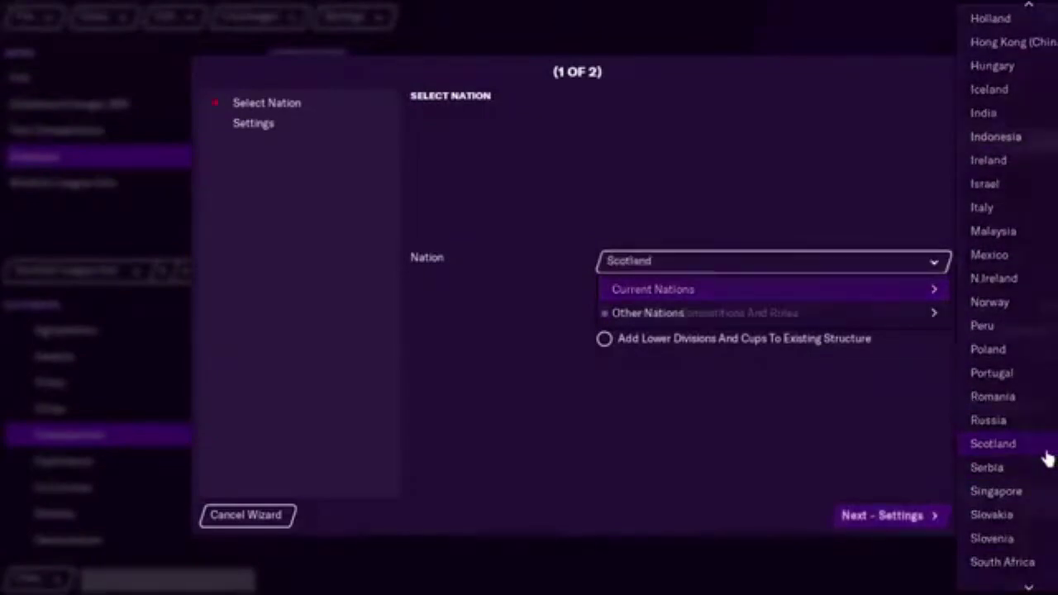
pyautogui.click(889, 516)
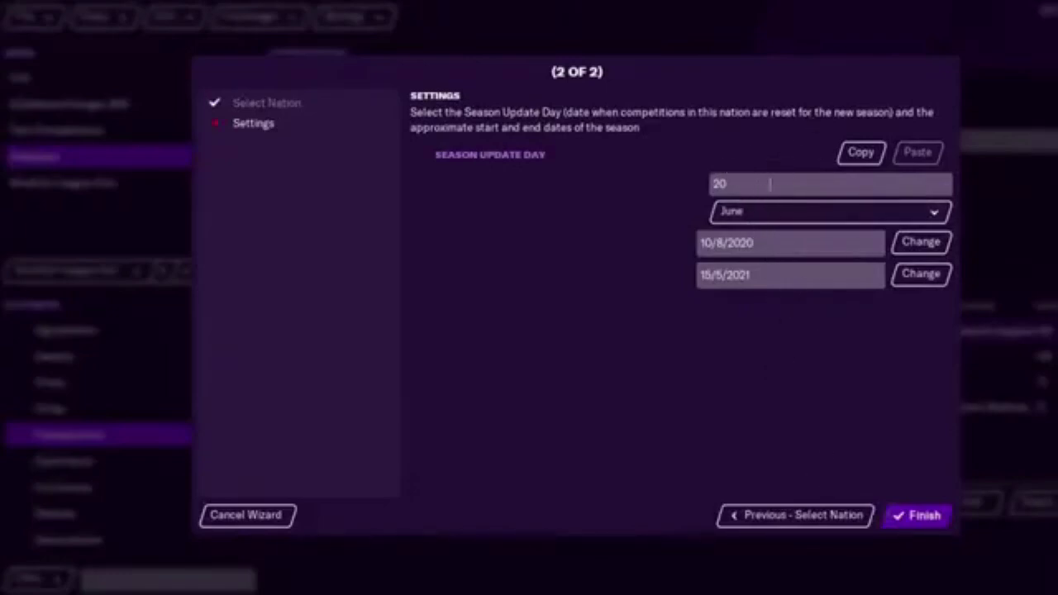
pyautogui.click(917, 516)
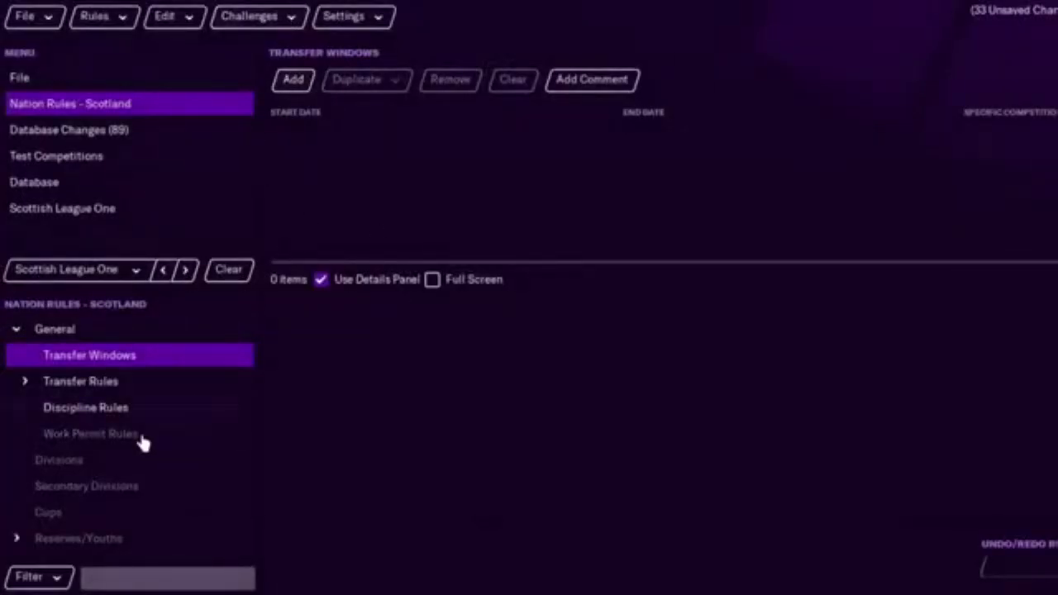
# Start a new single division in Scotland's nation rules for the Premiership (45) competition.
pyautogui.click(121, 381)
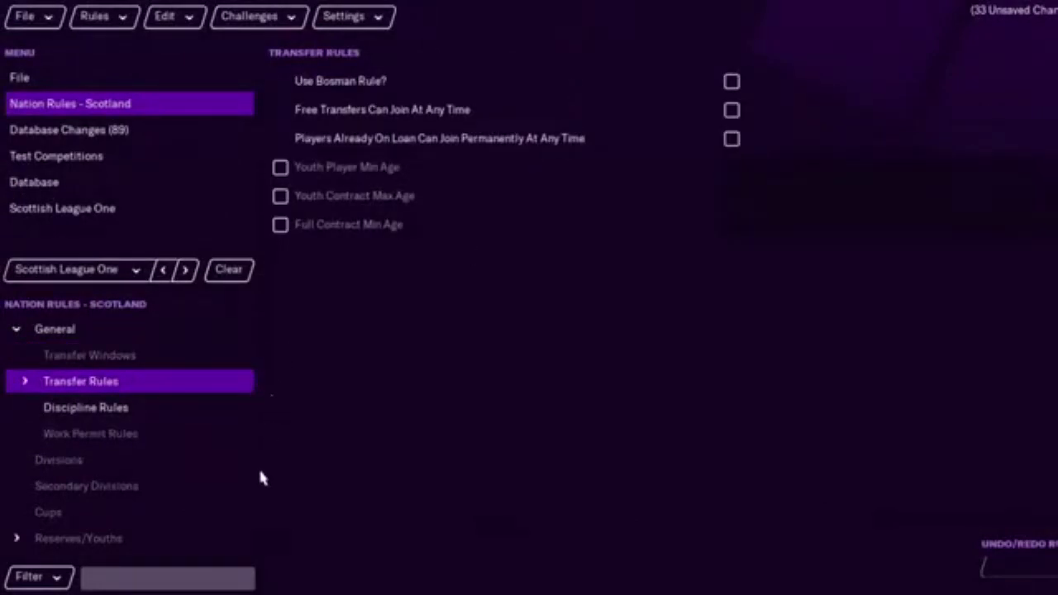
pyautogui.click(138, 468)
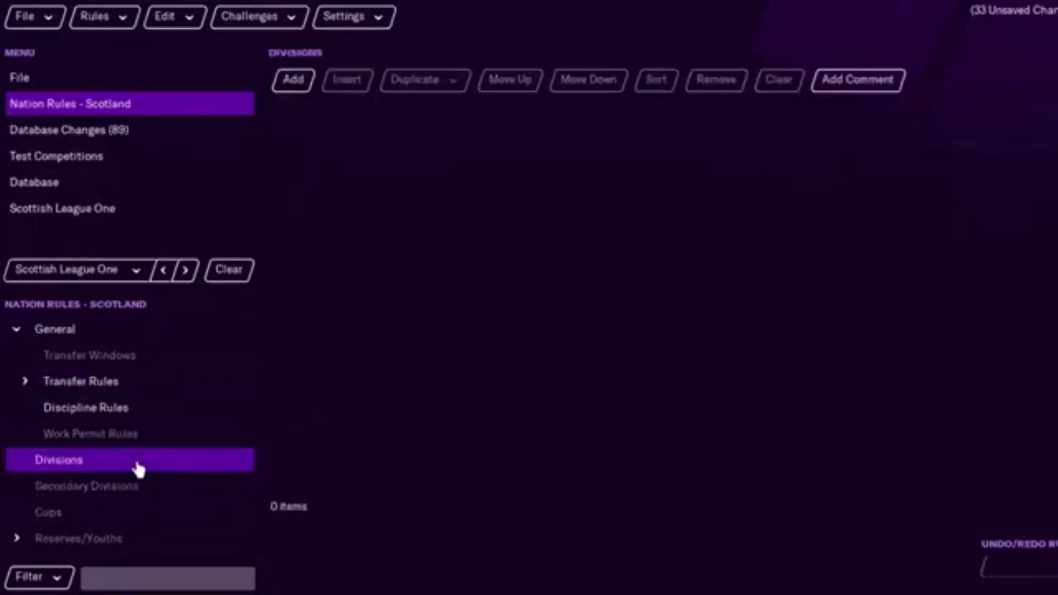
pyautogui.click(293, 79)
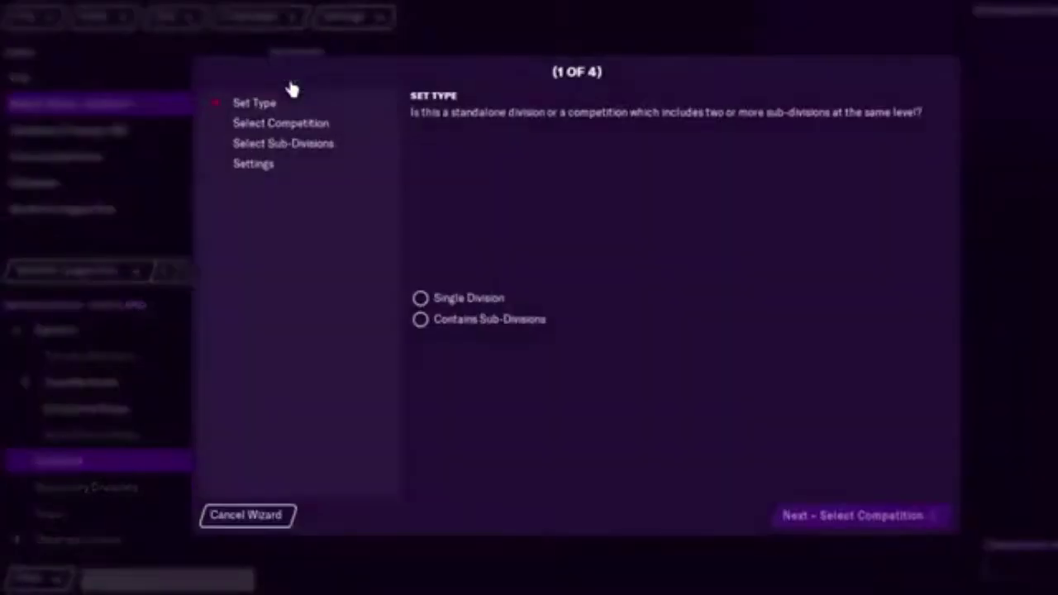
pyautogui.click(420, 297)
pyautogui.click(827, 519)
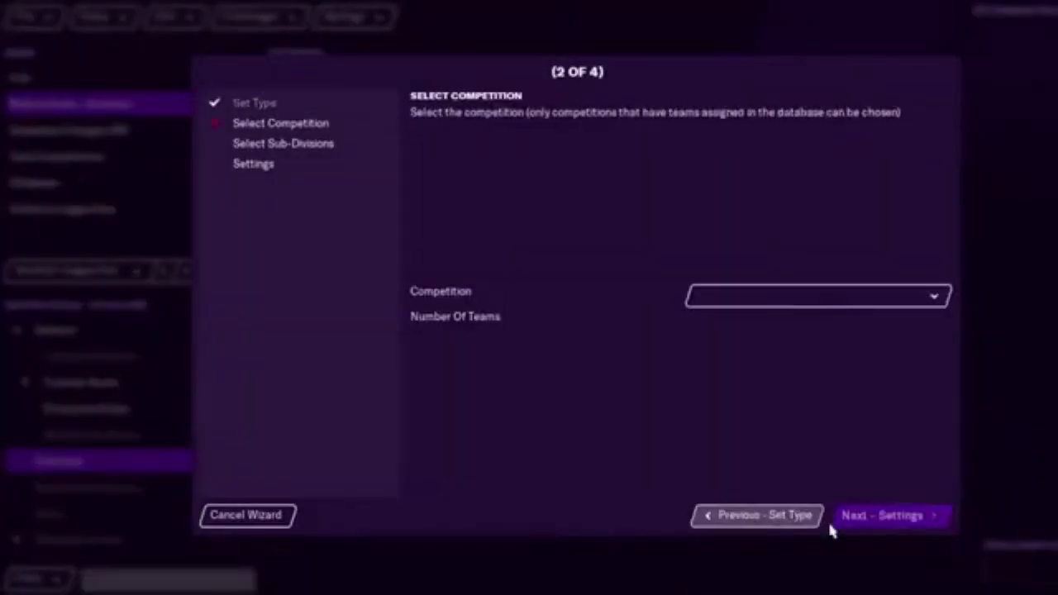
pyautogui.click(780, 304)
pyautogui.click(798, 322)
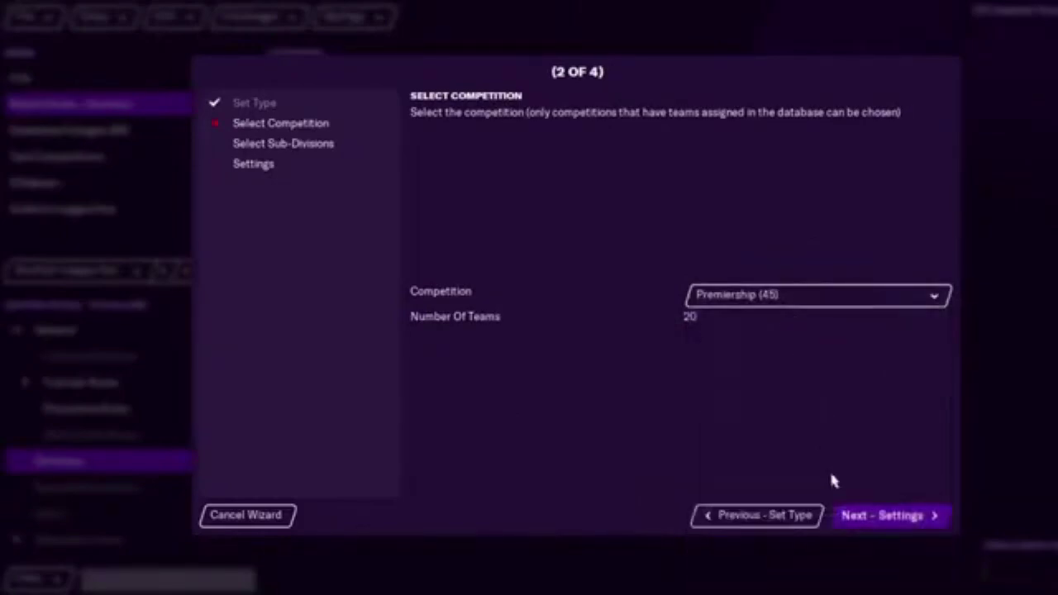
pyautogui.click(866, 516)
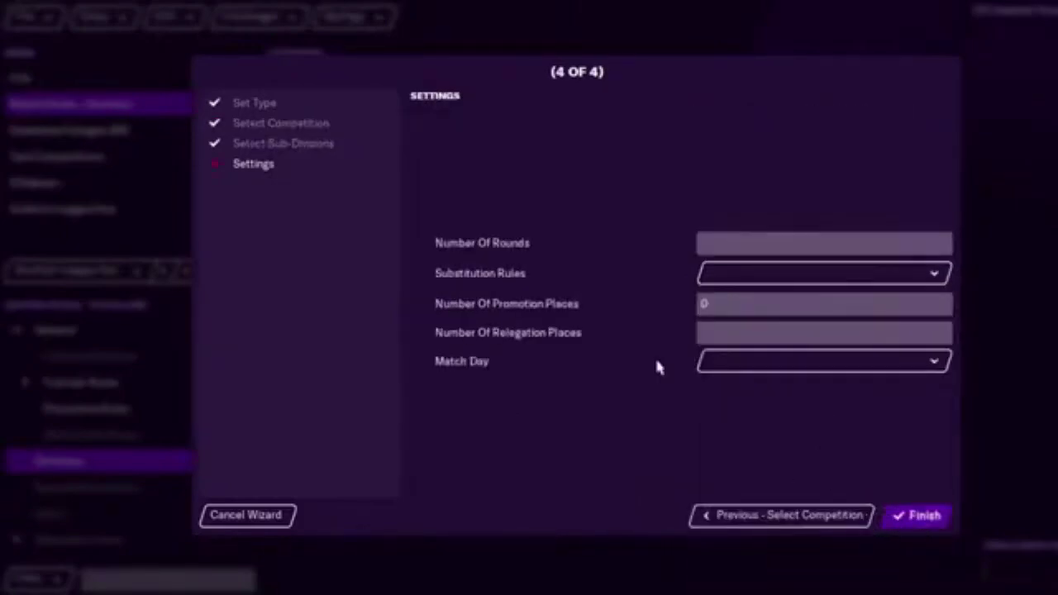
# Set the Premiership to 2 rounds, 3 From 7 substitutions, 0 promotion places, 3 relegation places and Saturday matches, and finish the division.
pyautogui.write('2')
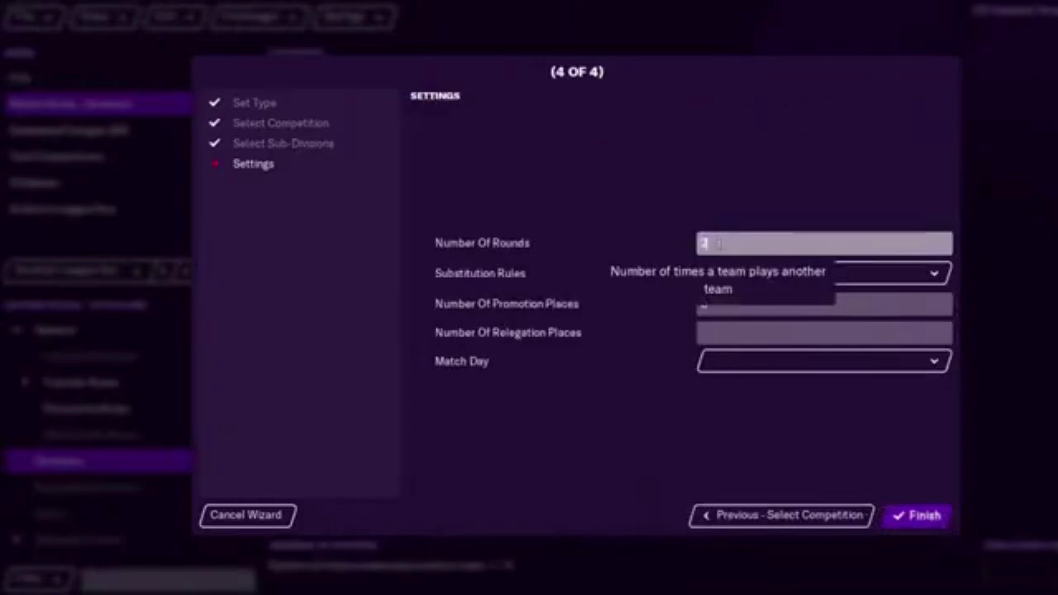
pyautogui.click(732, 273)
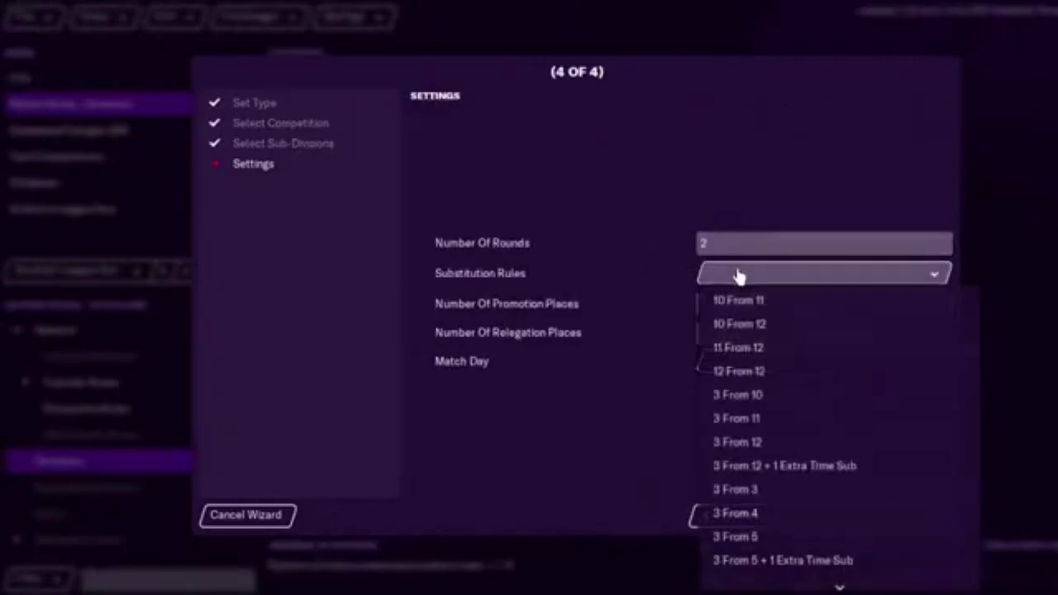
pyautogui.scroll(-2, 810, 463)
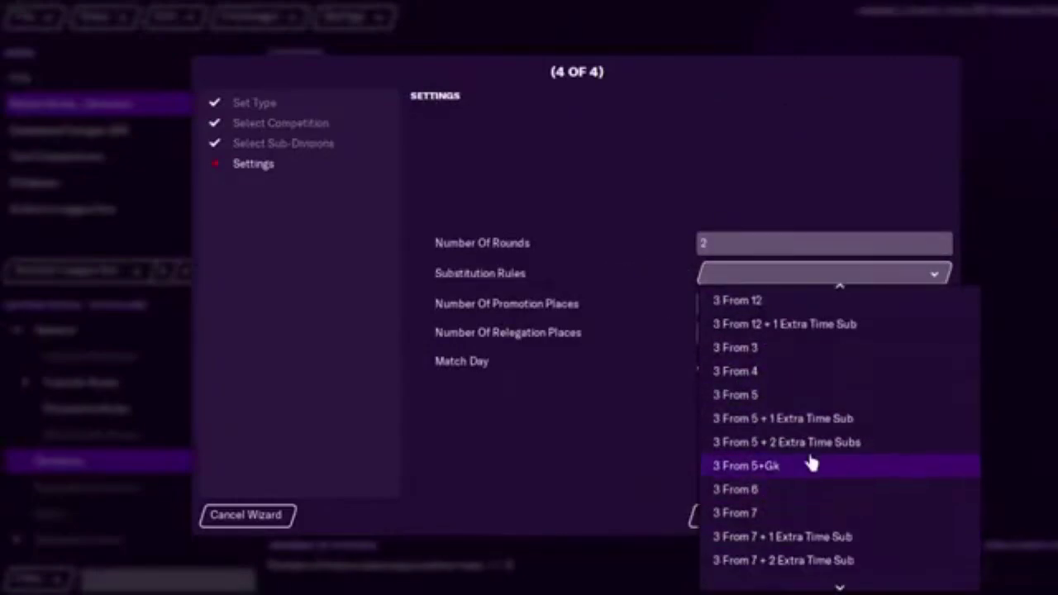
pyautogui.click(795, 517)
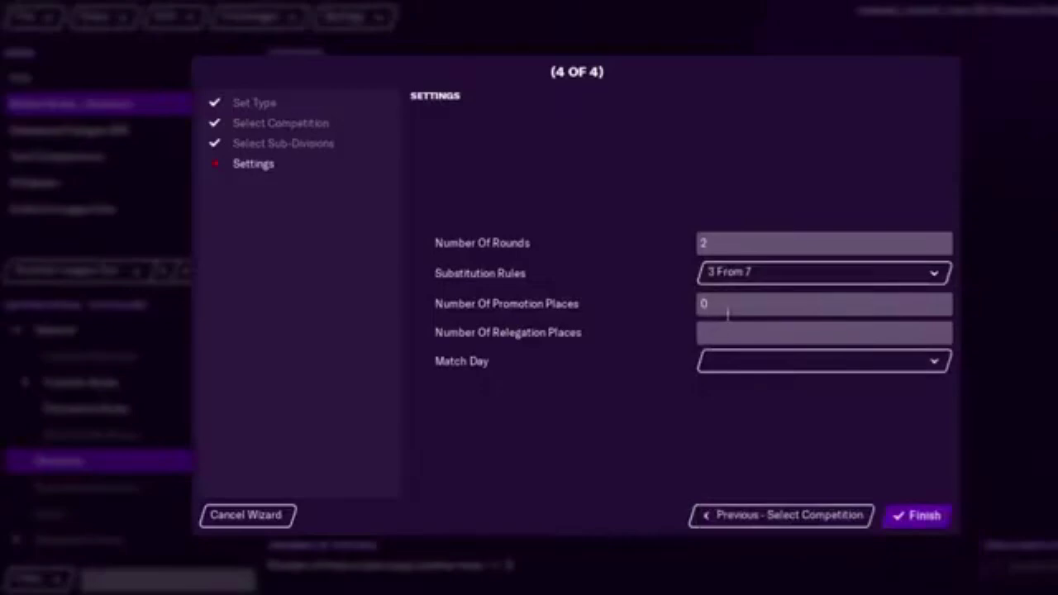
pyautogui.click(727, 327)
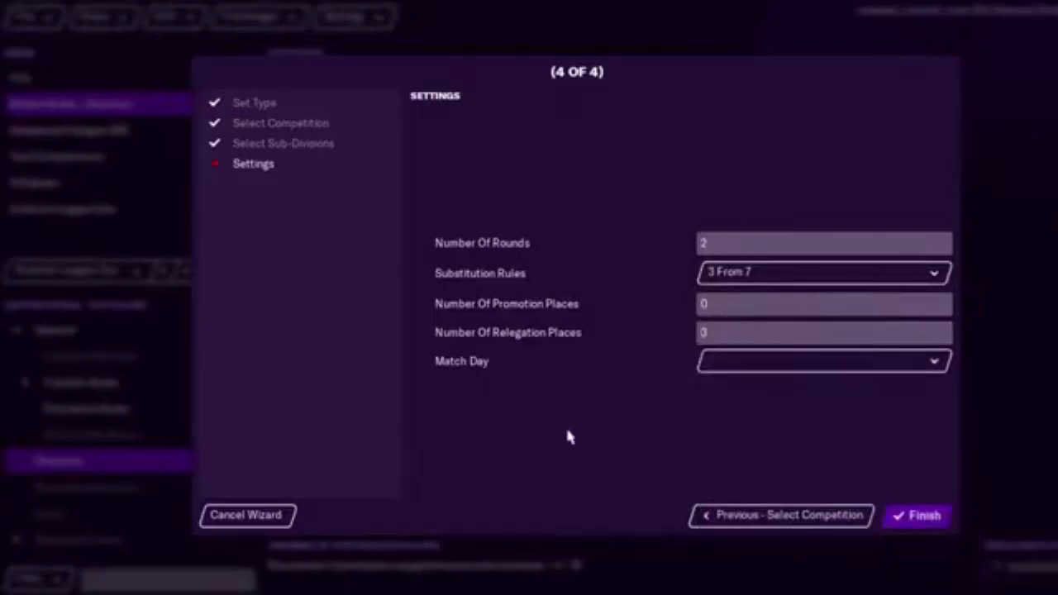
pyautogui.click(754, 369)
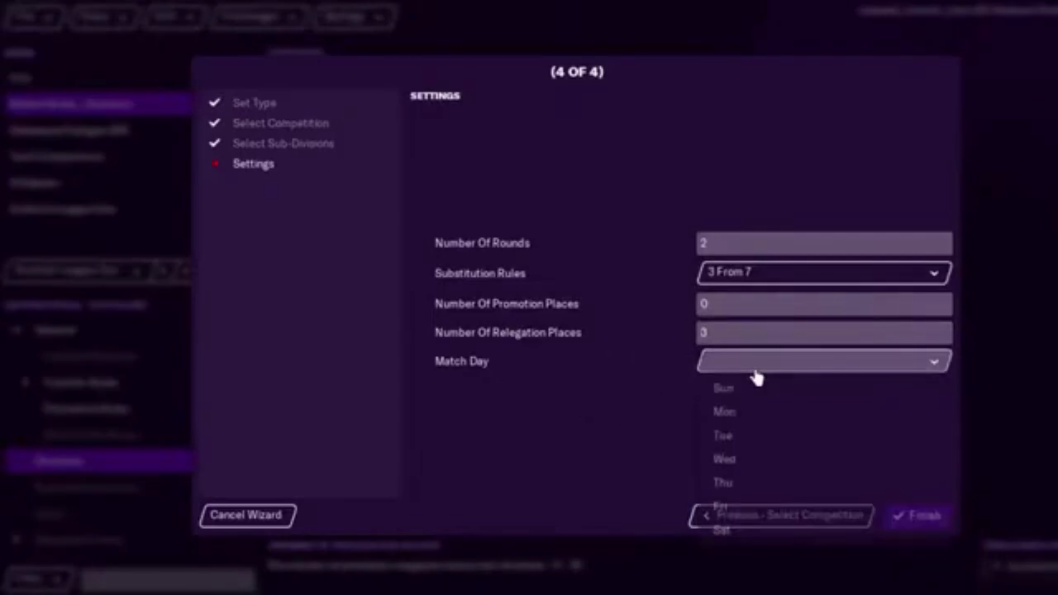
pyautogui.click(775, 533)
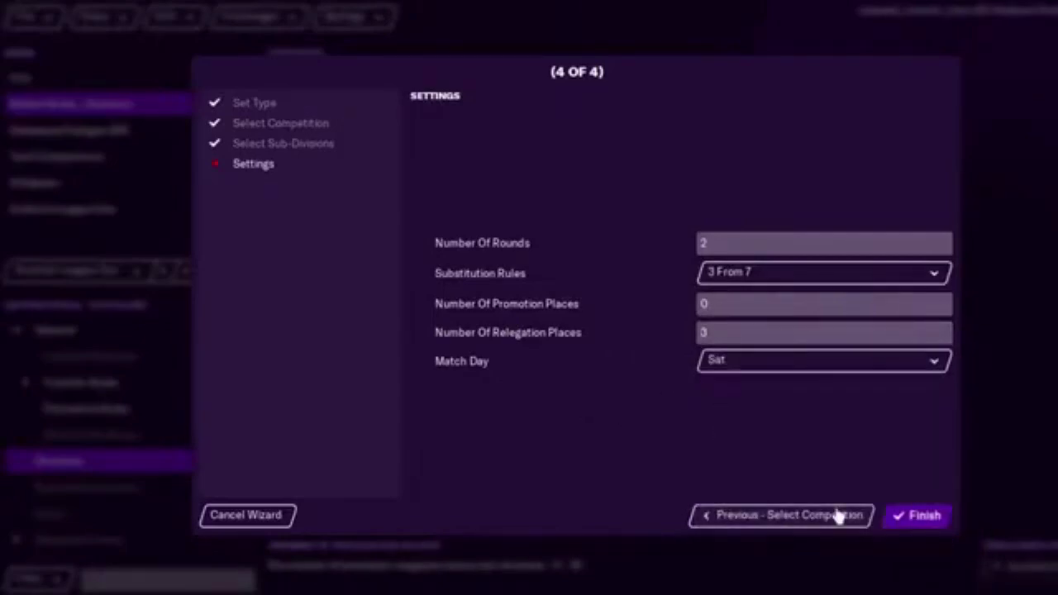
pyautogui.click(917, 516)
# Start another single division for the Championship (46) competition.
pyautogui.click(296, 82)
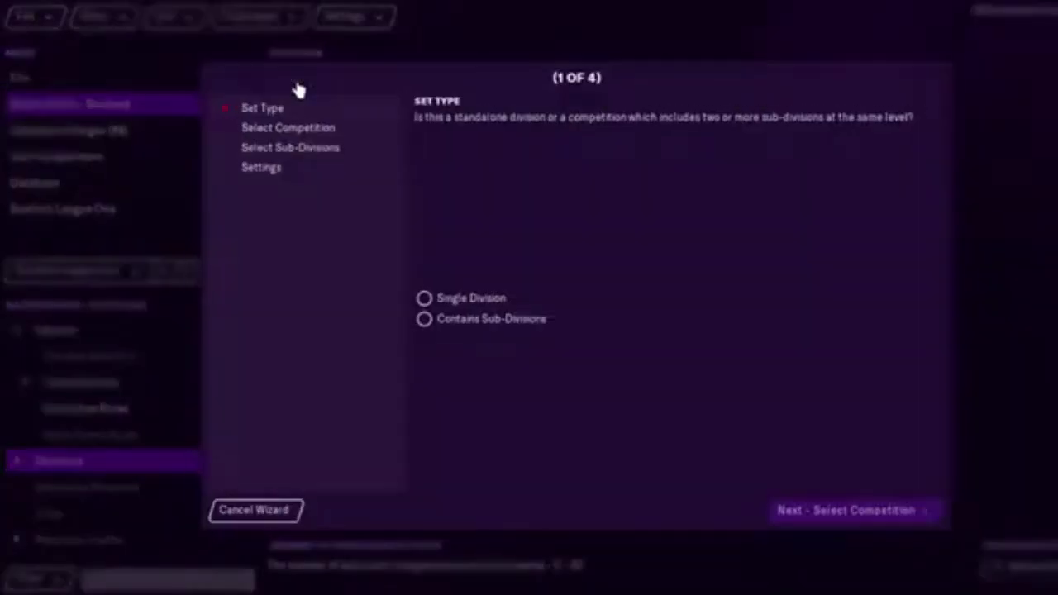
pyautogui.click(451, 301)
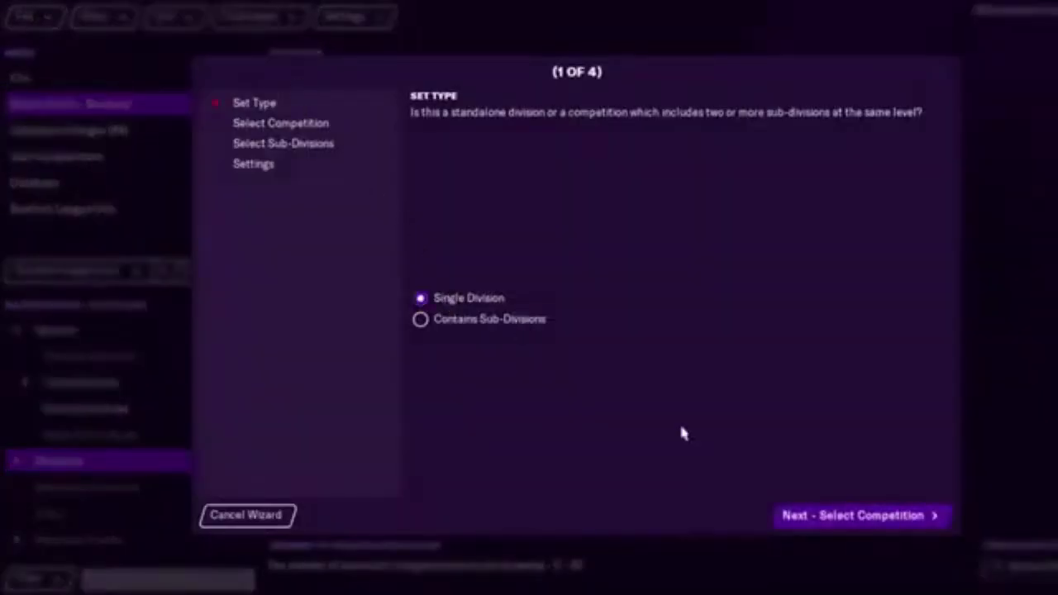
pyautogui.click(845, 519)
pyautogui.click(785, 303)
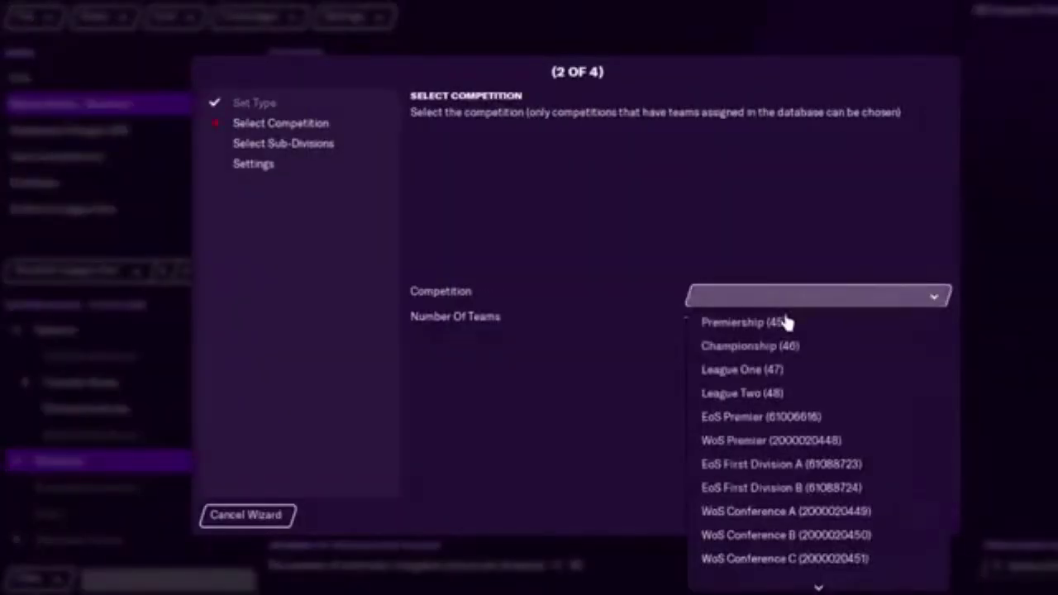
pyautogui.click(796, 347)
# Finish the Championship with 2 rounds, 3 From 7 substitutions, 3 promotion places, 3 relegation places and Saturday as match day.
pyautogui.click(884, 517)
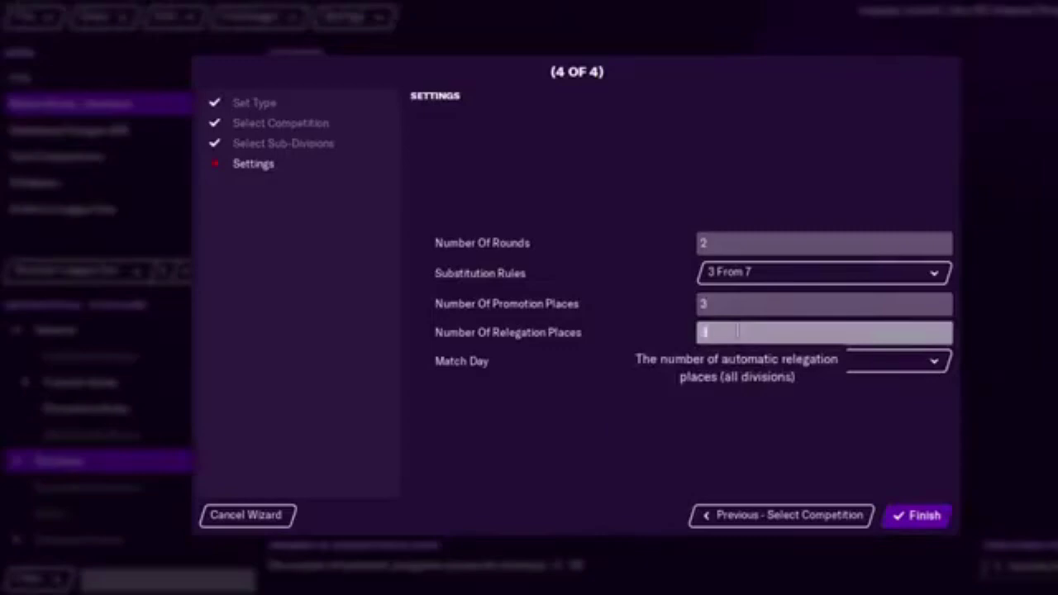
pyautogui.write('3')
pyautogui.click(587, 427)
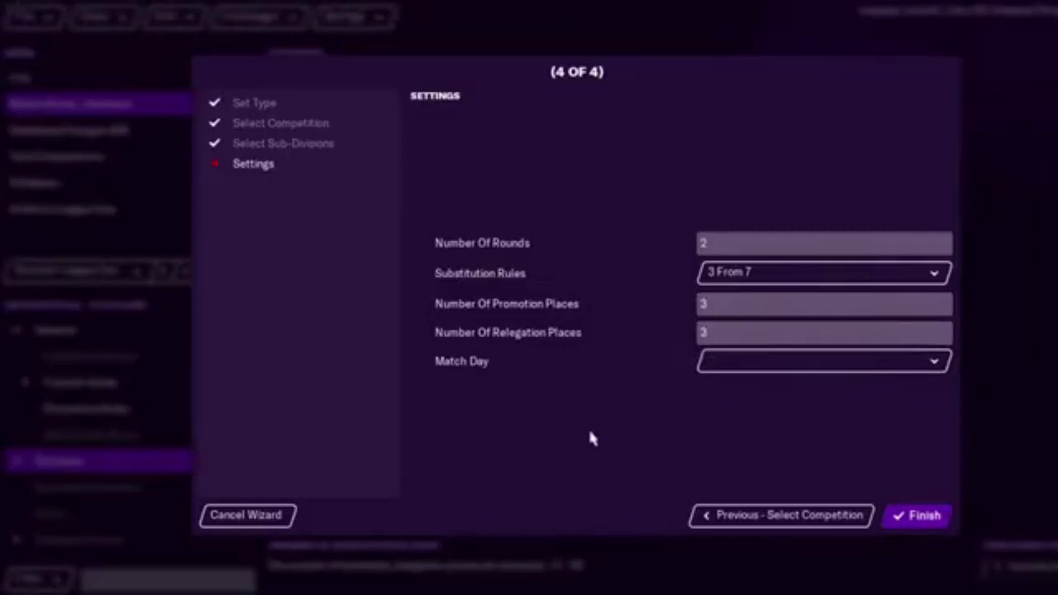
pyautogui.click(753, 371)
pyautogui.click(777, 533)
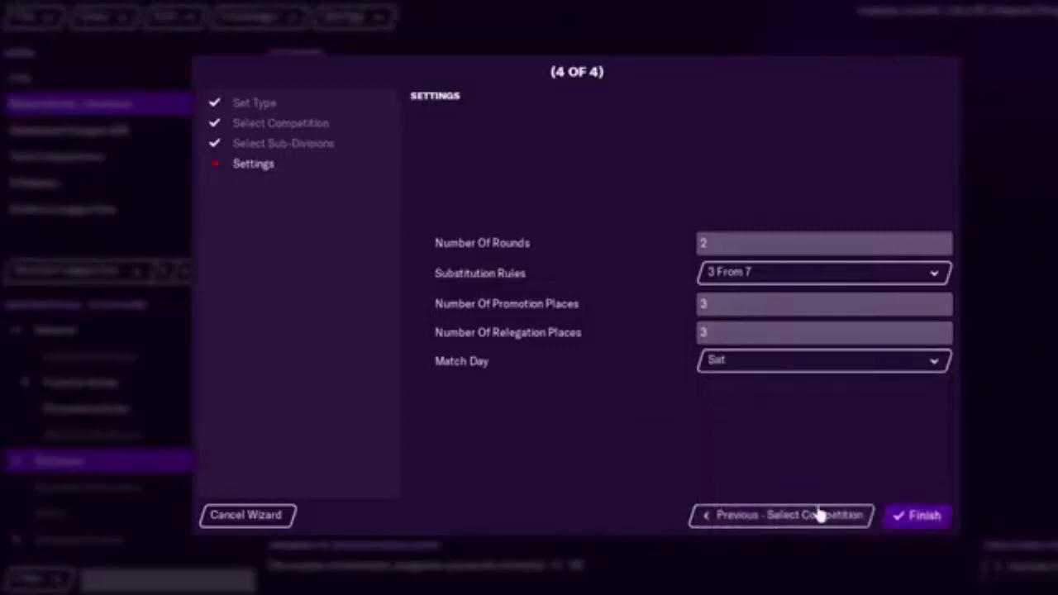
pyautogui.click(939, 523)
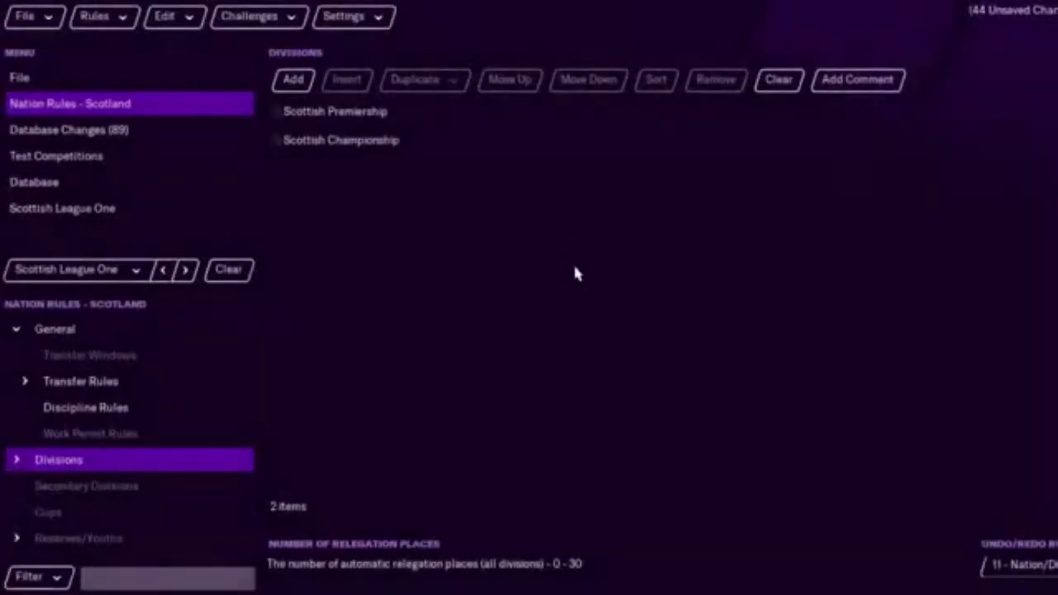
# Start another single division for the League One (47) competition.
pyautogui.click(294, 79)
pyautogui.click(758, 296)
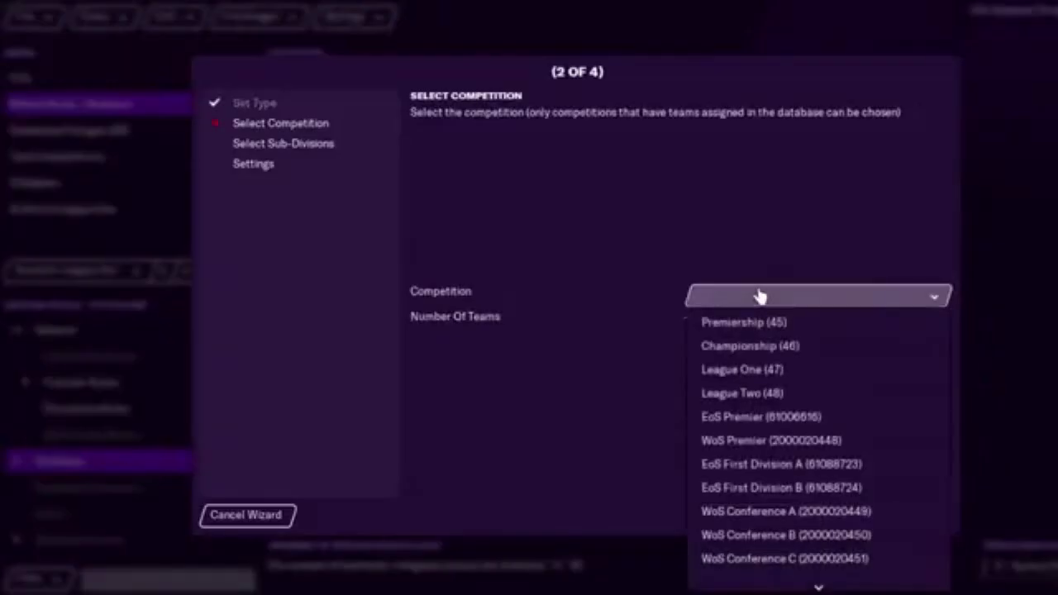
pyautogui.click(771, 372)
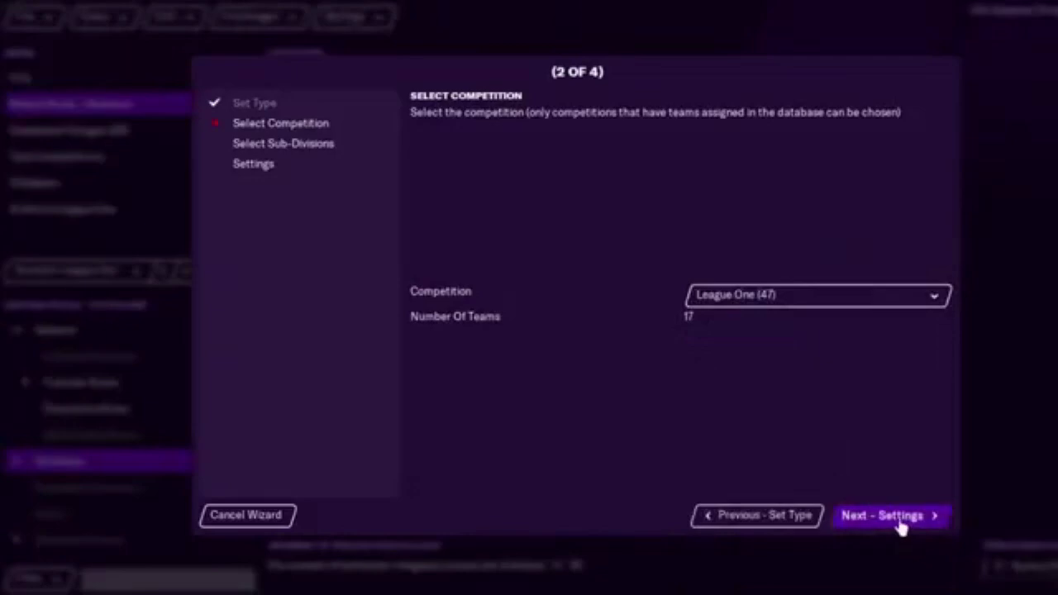
pyautogui.click(900, 519)
# Finish League One with 2 rounds, 3 From 7 substitutions, 3 promotion places, 3 relegation places and Saturday as match day.
pyautogui.click(744, 242)
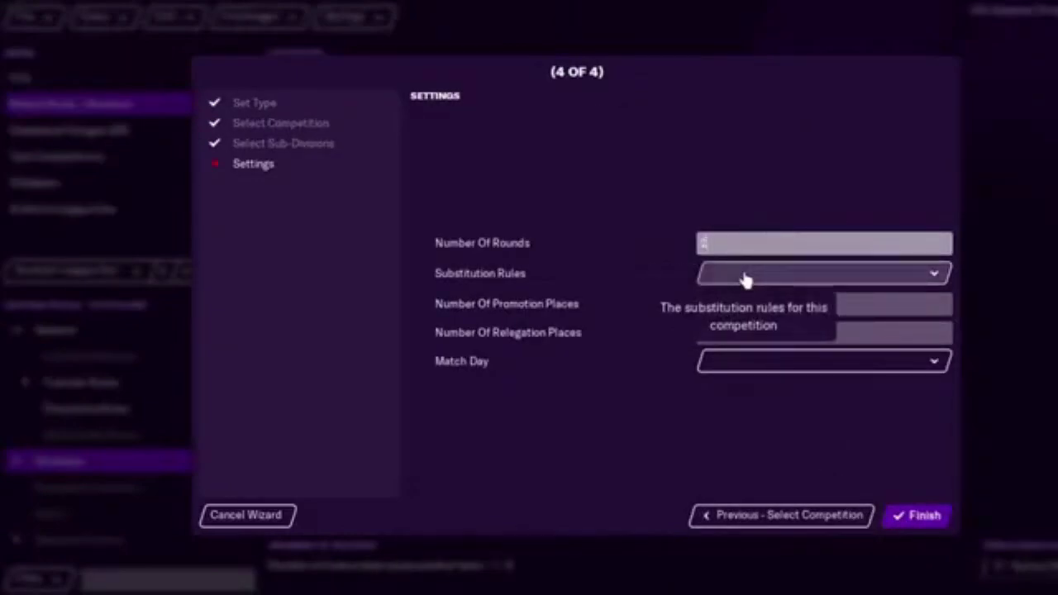
pyautogui.click(754, 275)
pyautogui.scroll(-3, 777, 496)
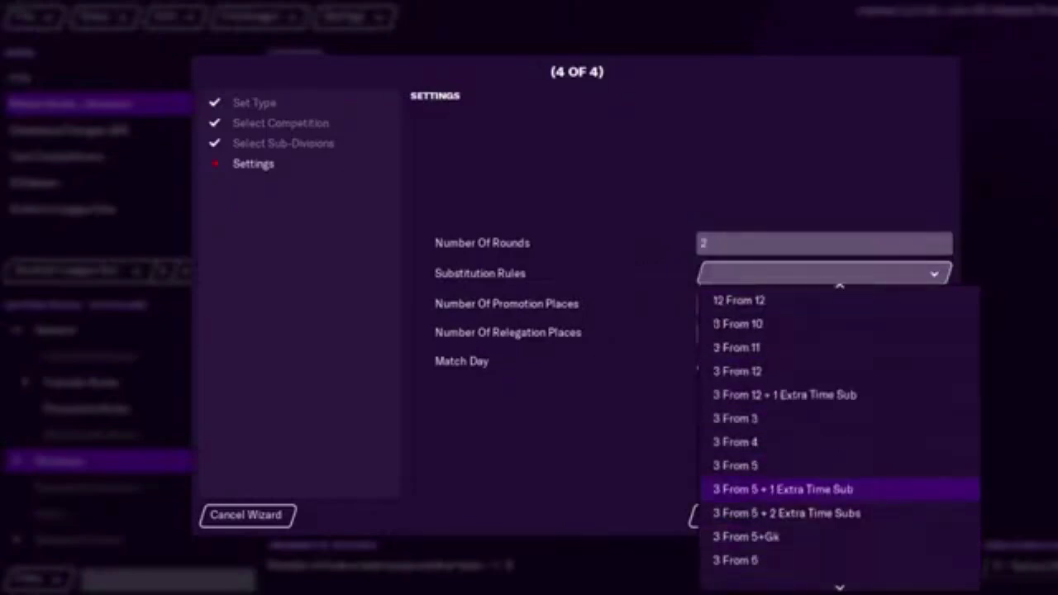
pyautogui.click(809, 538)
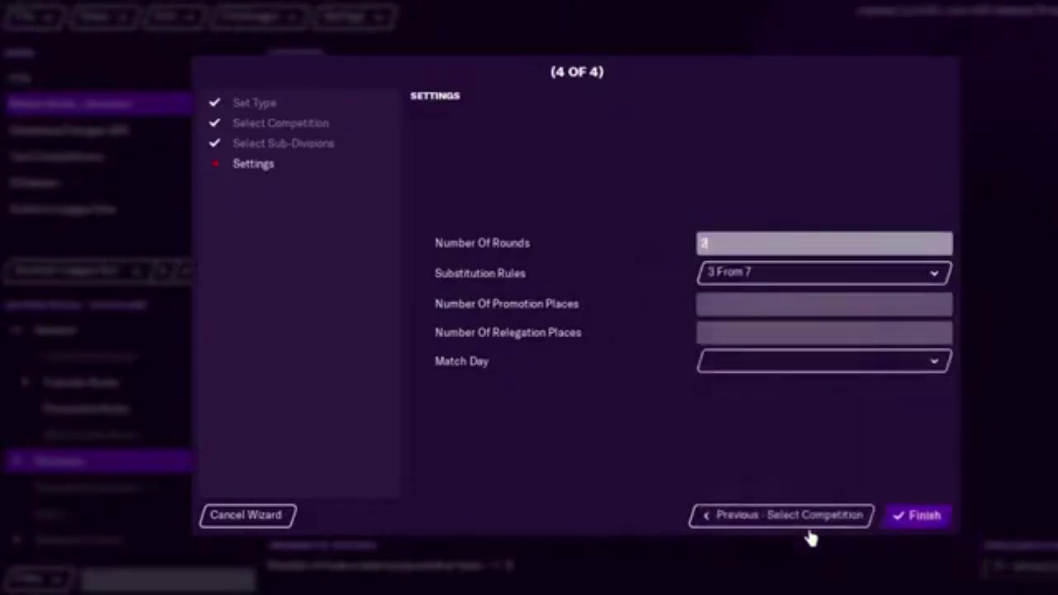
pyautogui.click(735, 305)
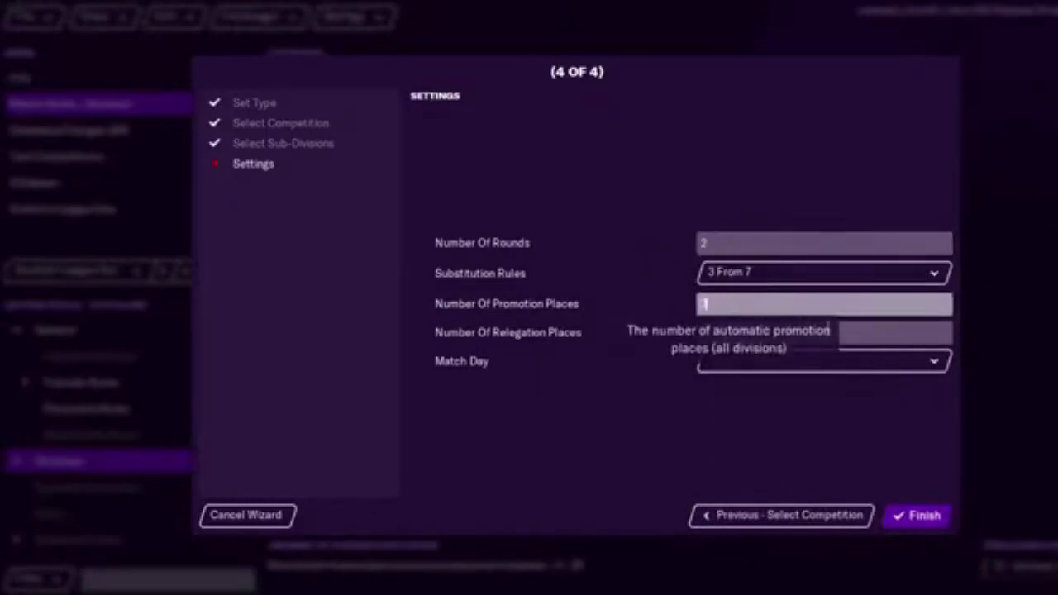
pyautogui.click(899, 333)
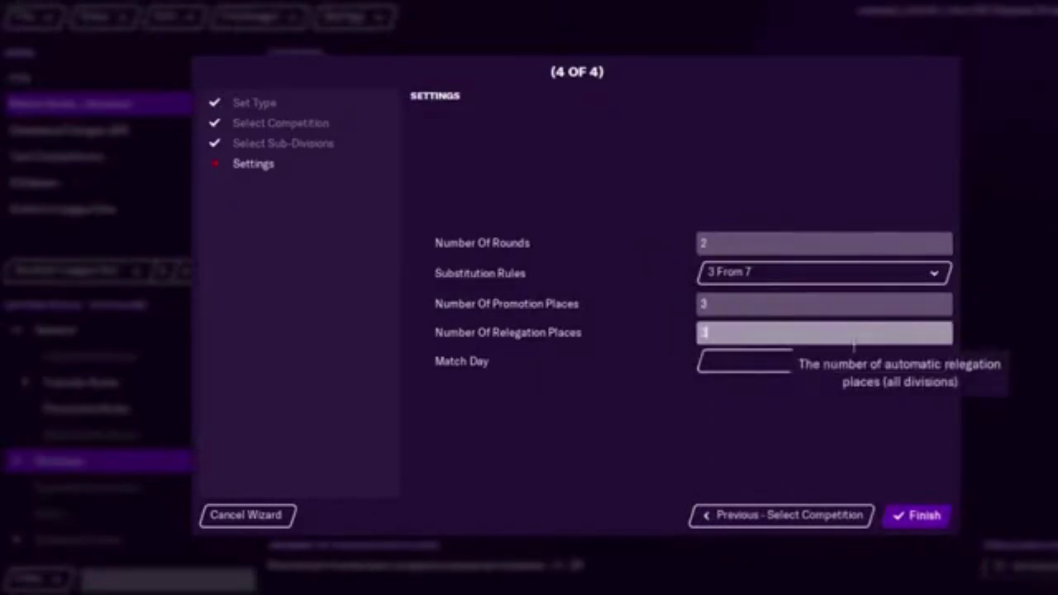
pyautogui.click(744, 364)
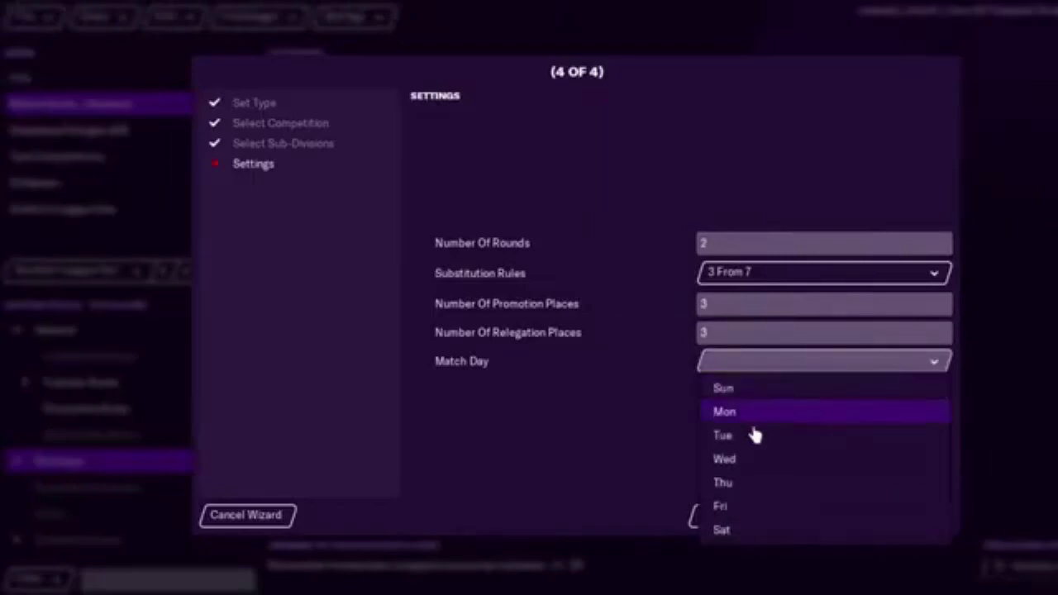
pyautogui.click(767, 530)
pyautogui.click(904, 528)
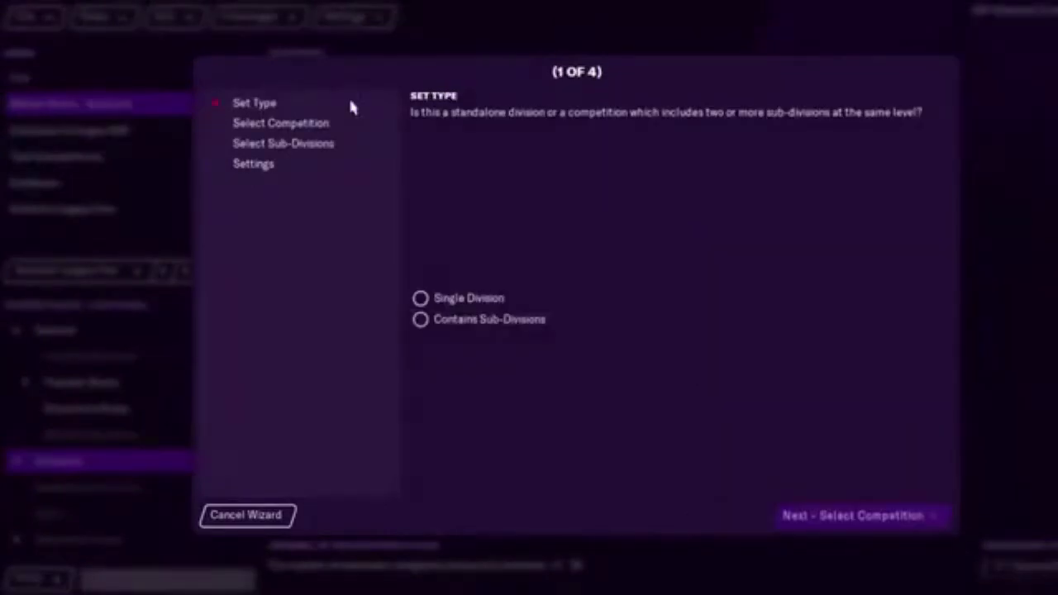
# Add a single division for League Two (48) with 2 rounds, 3 From 7 substitutions, 3 promotion places and 0 relegation places.
pyautogui.click(494, 302)
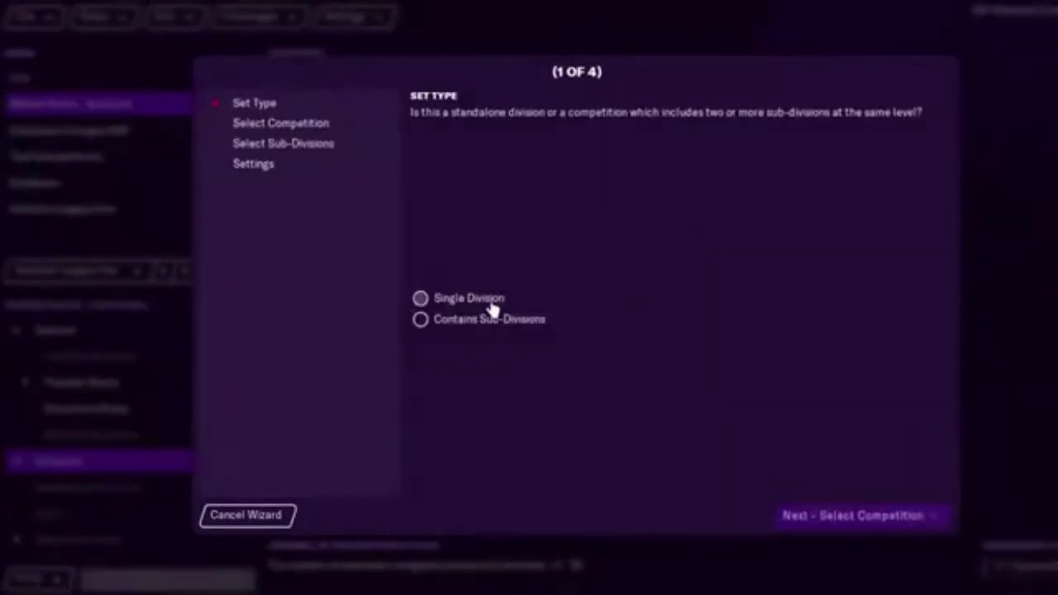
pyautogui.click(863, 528)
pyautogui.click(813, 302)
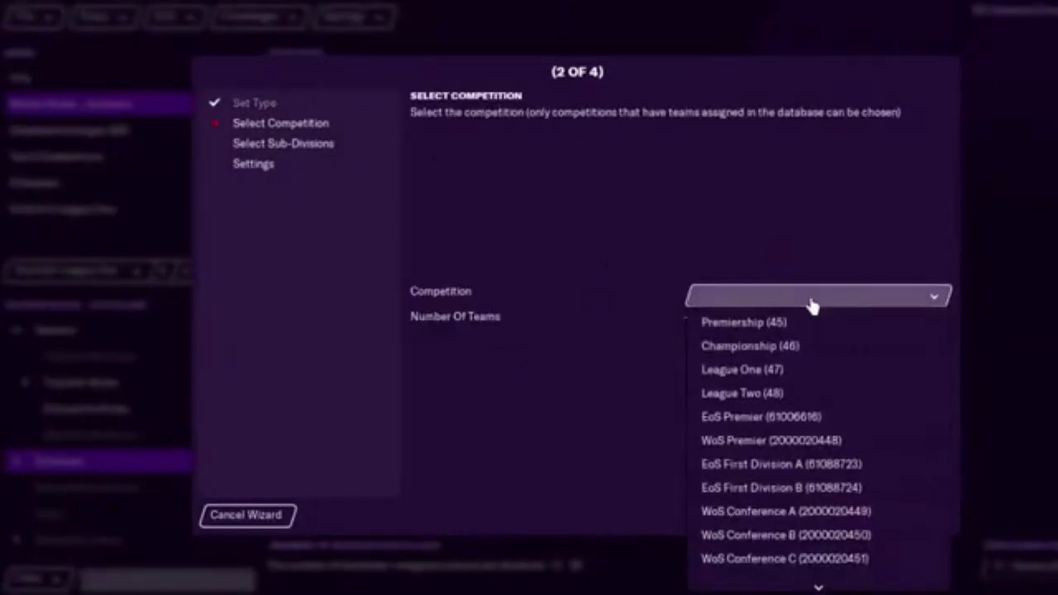
pyautogui.click(812, 398)
pyautogui.click(891, 513)
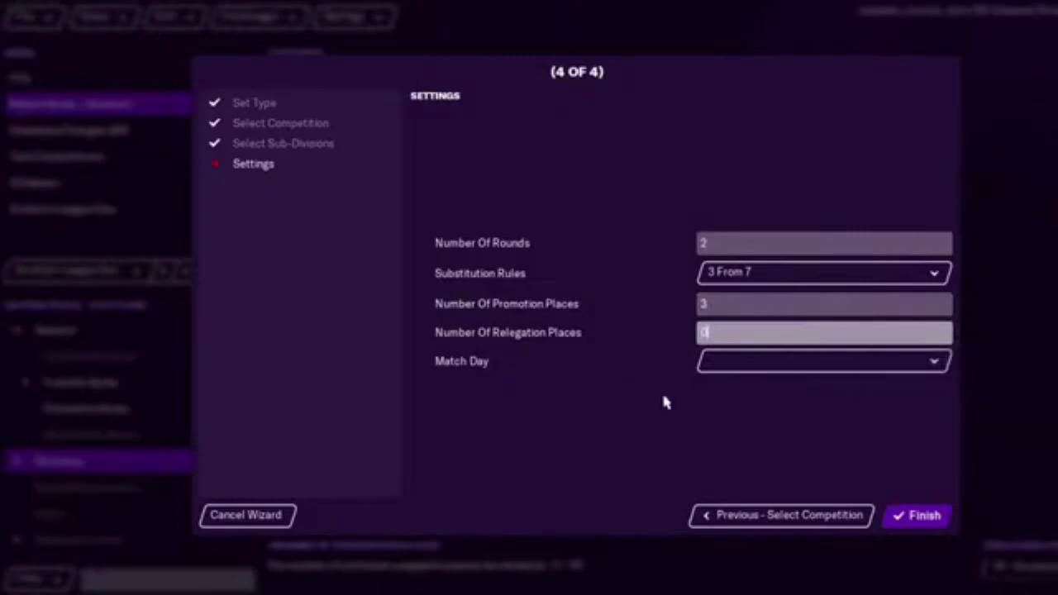
pyautogui.click(702, 368)
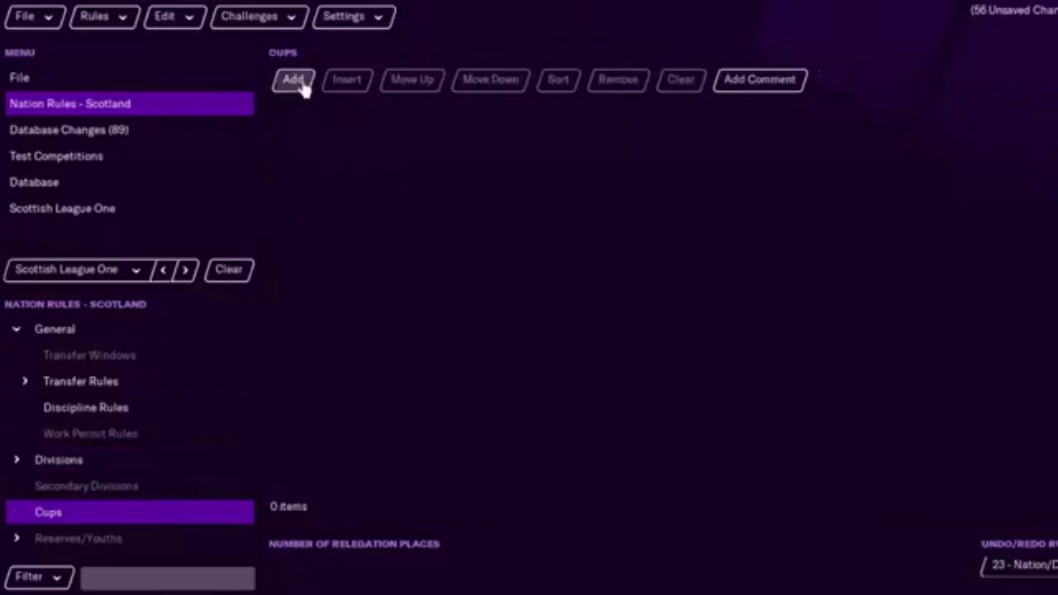
# Start a new FA Cup type competition in Scotland's cups using Scottish Cup (1301430).
pyautogui.click(298, 81)
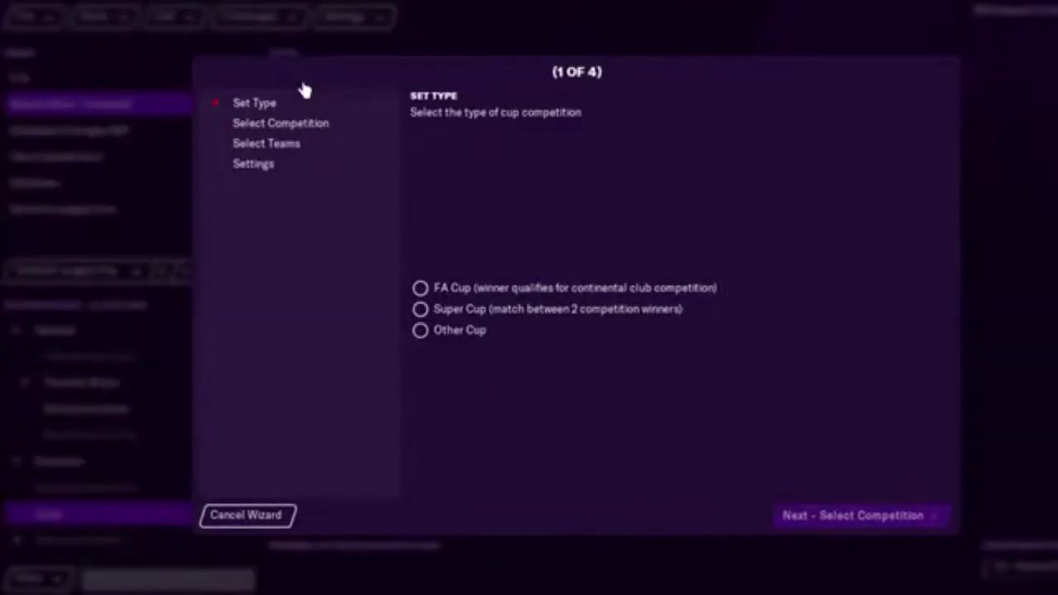
pyautogui.click(420, 287)
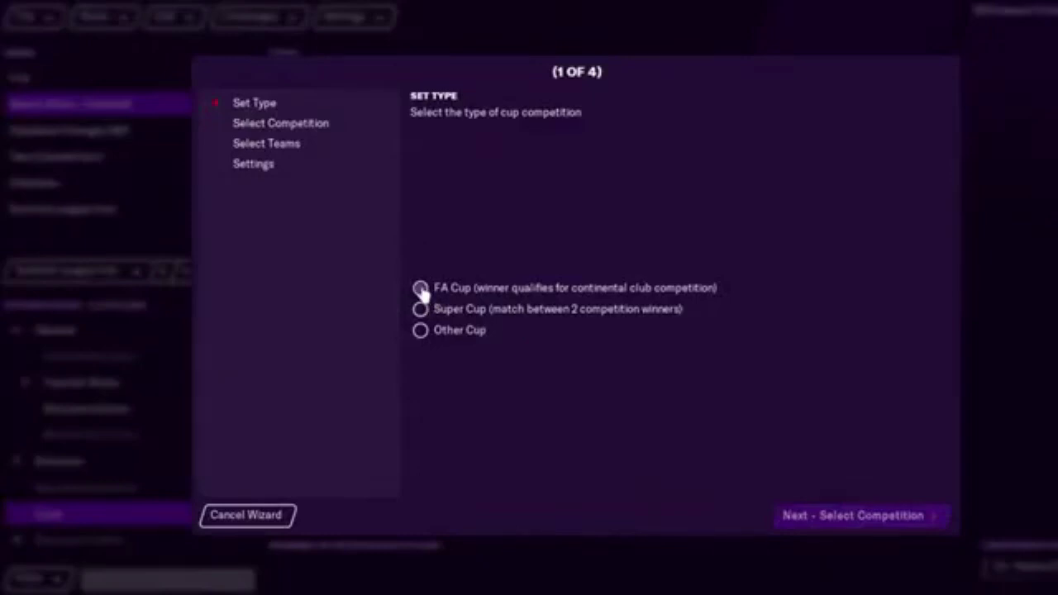
pyautogui.click(876, 519)
pyautogui.click(819, 298)
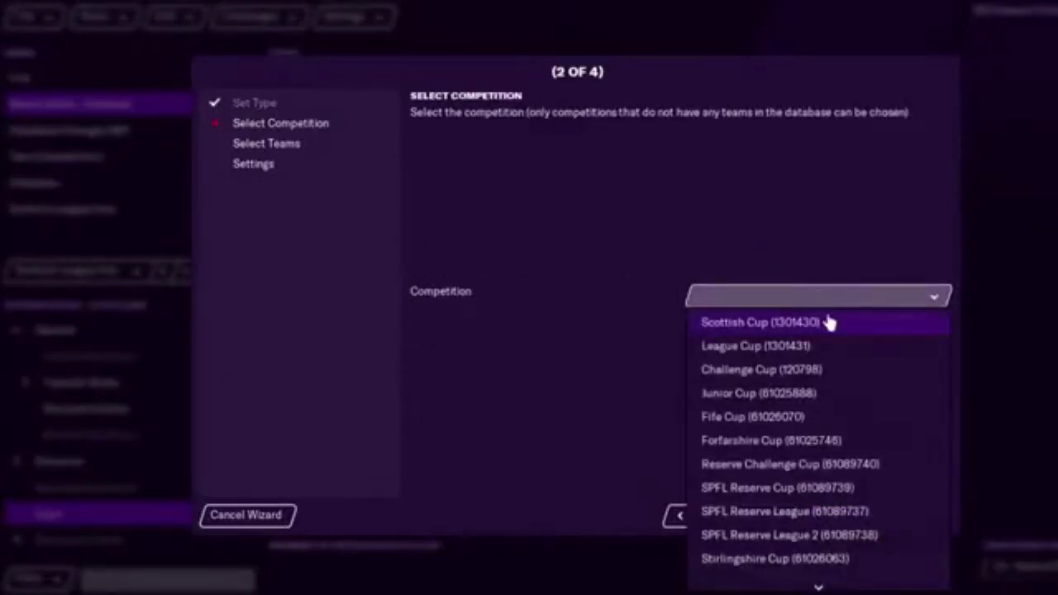
pyautogui.click(829, 323)
pyautogui.click(891, 527)
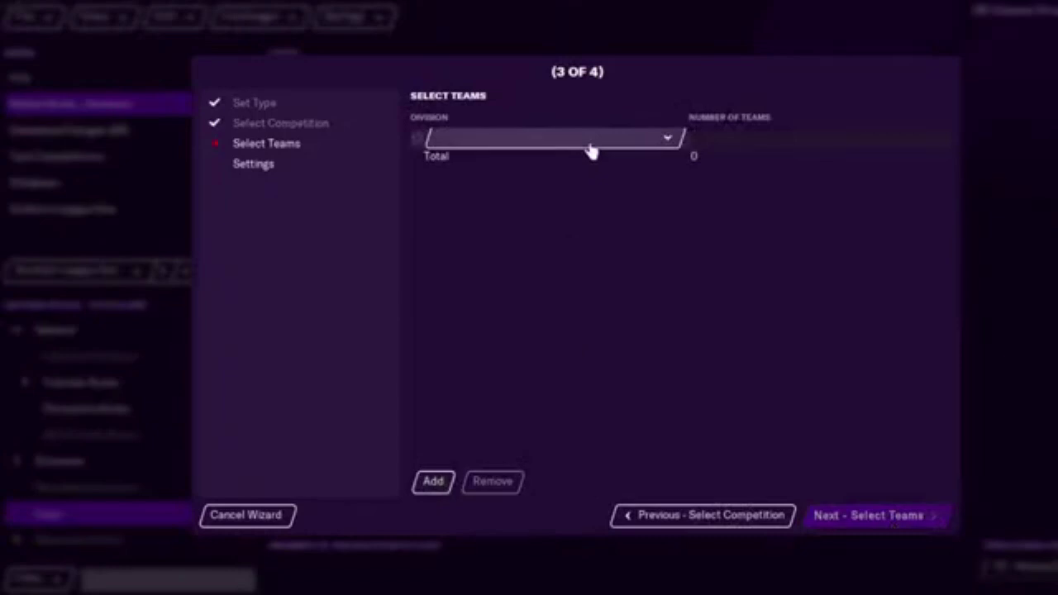
# Enter all teams from Premiership (45) and Championship (46) into the Scottish Cup.
pyautogui.click(591, 151)
pyautogui.click(597, 165)
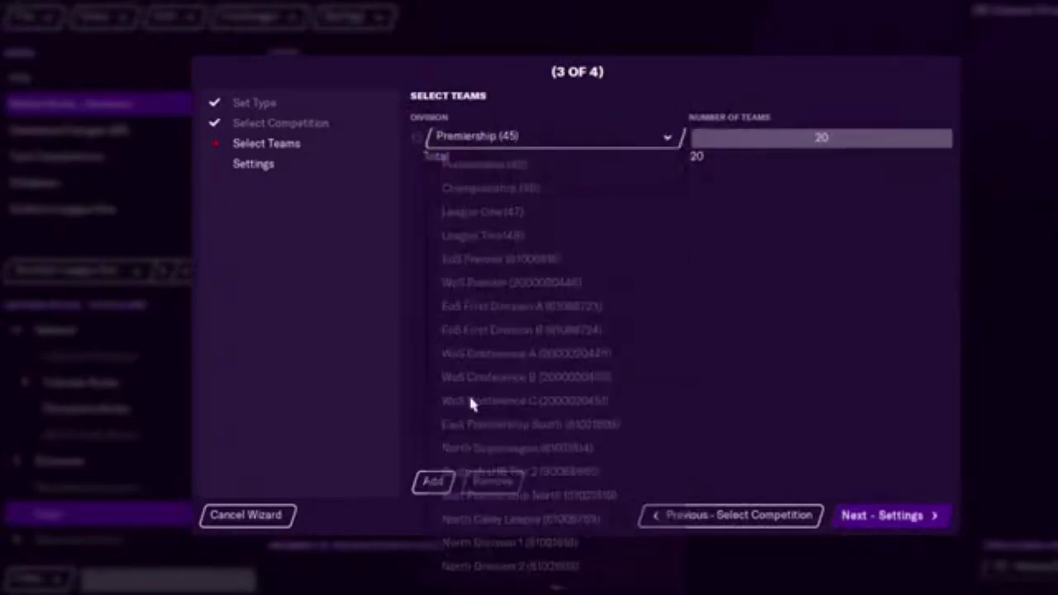
pyautogui.click(436, 486)
pyautogui.click(562, 164)
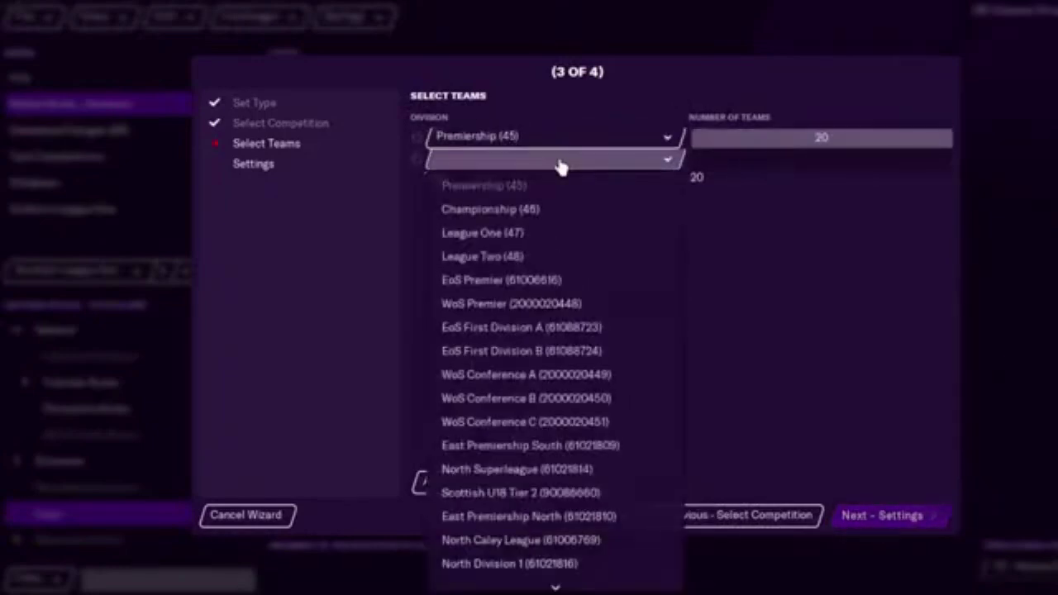
pyautogui.click(564, 208)
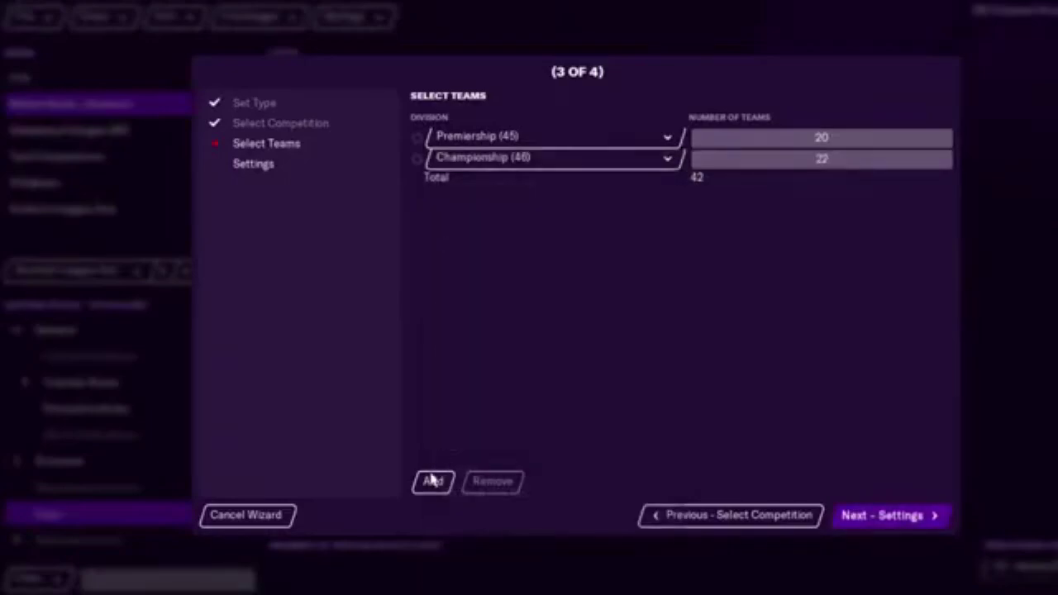
# Add League One (47) and League Two (48) to the divisions taking part in the Scottish Cup.
pyautogui.click(430, 486)
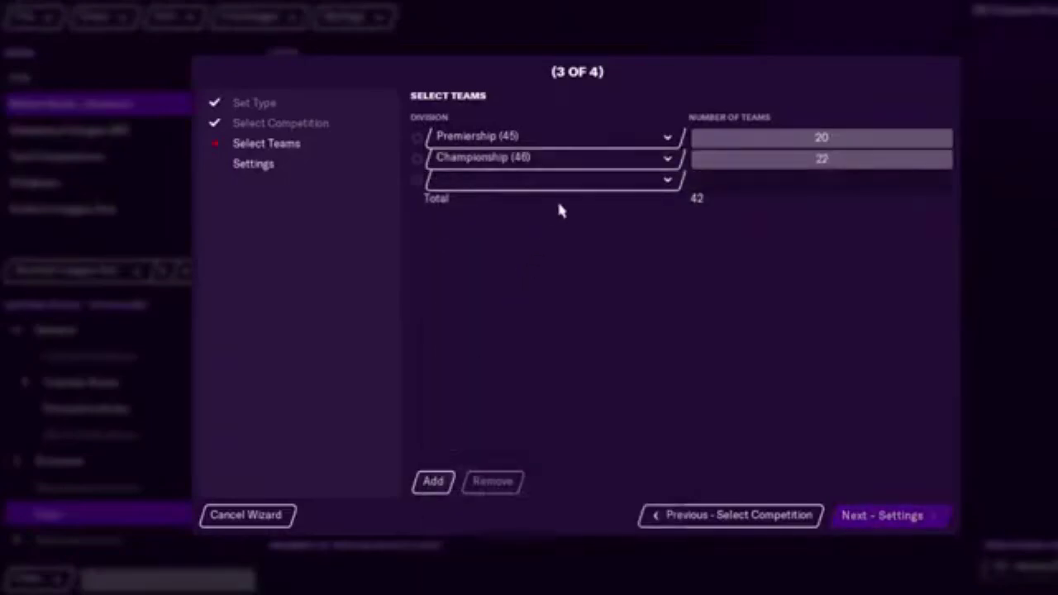
pyautogui.click(600, 183)
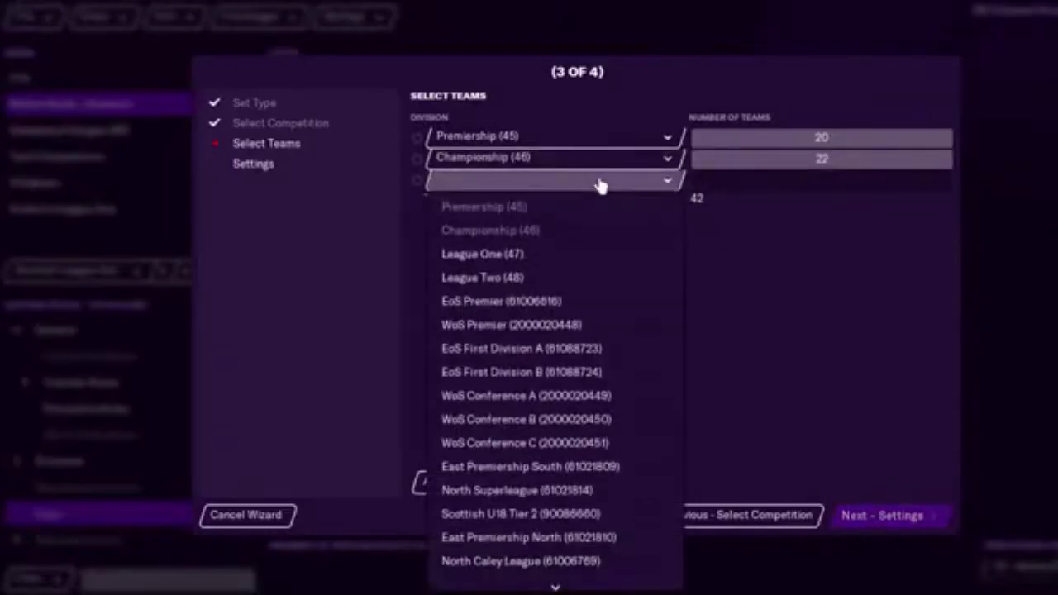
pyautogui.click(598, 259)
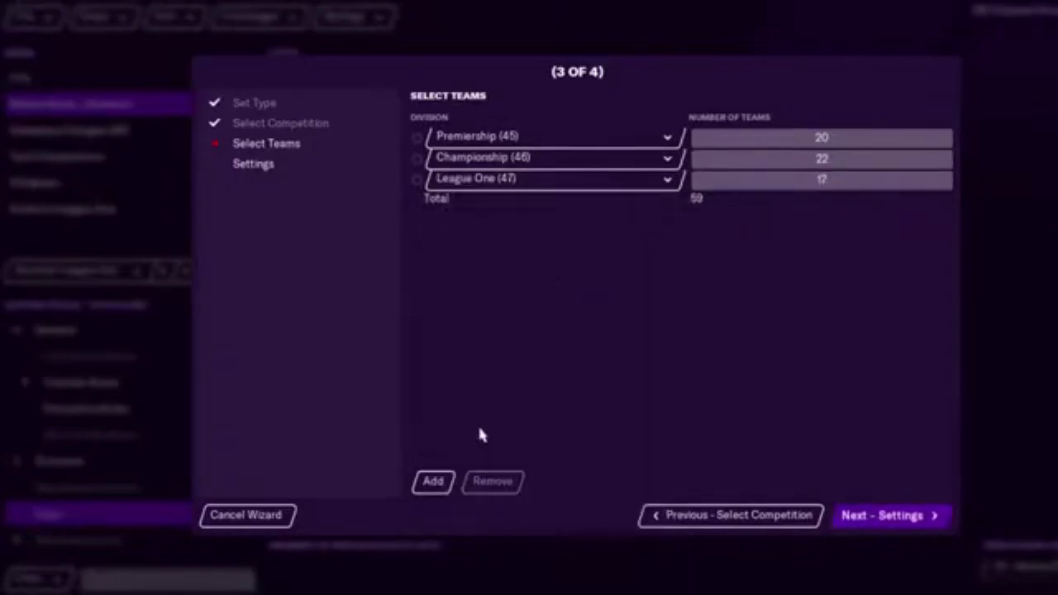
pyautogui.click(438, 486)
pyautogui.click(578, 204)
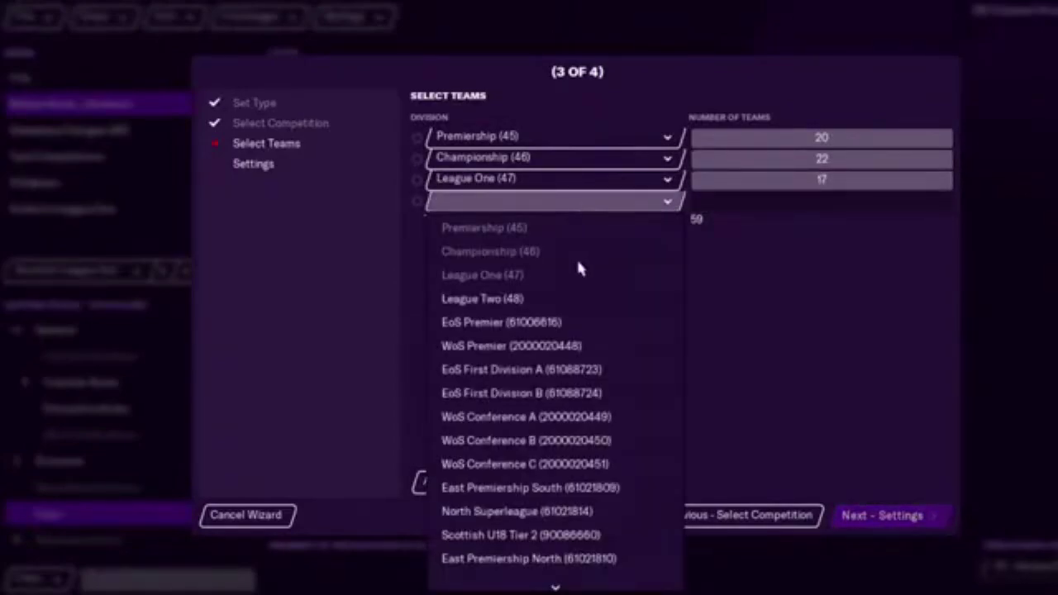
pyautogui.click(594, 309)
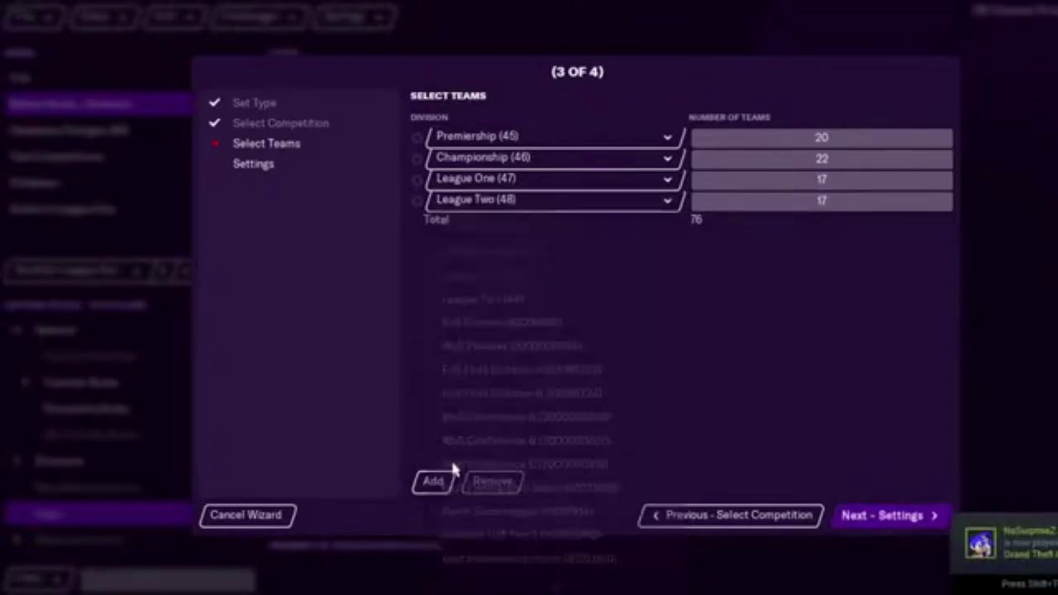
pyautogui.click(438, 485)
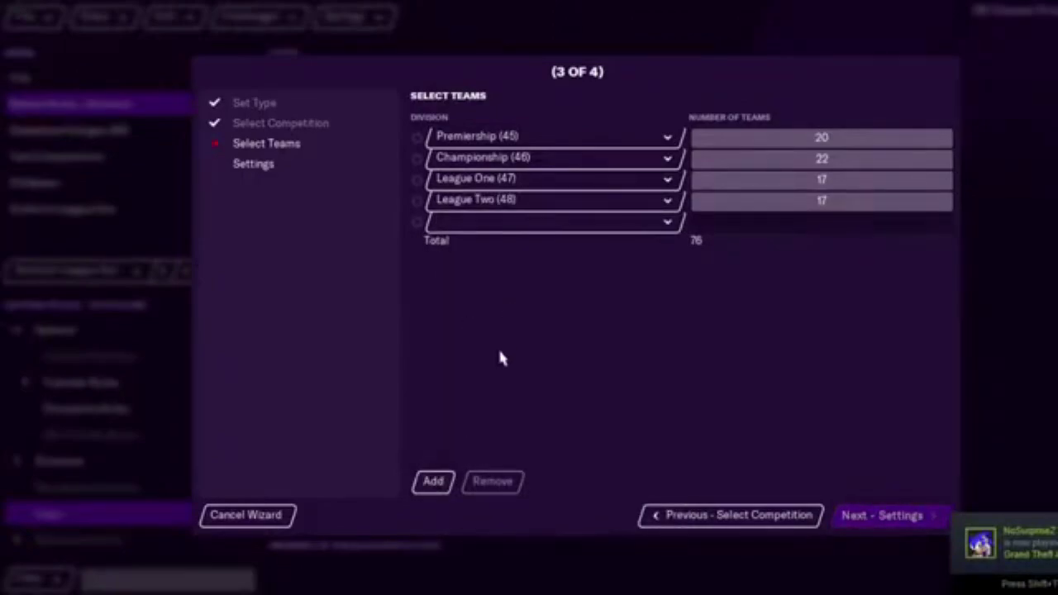
pyautogui.click(435, 483)
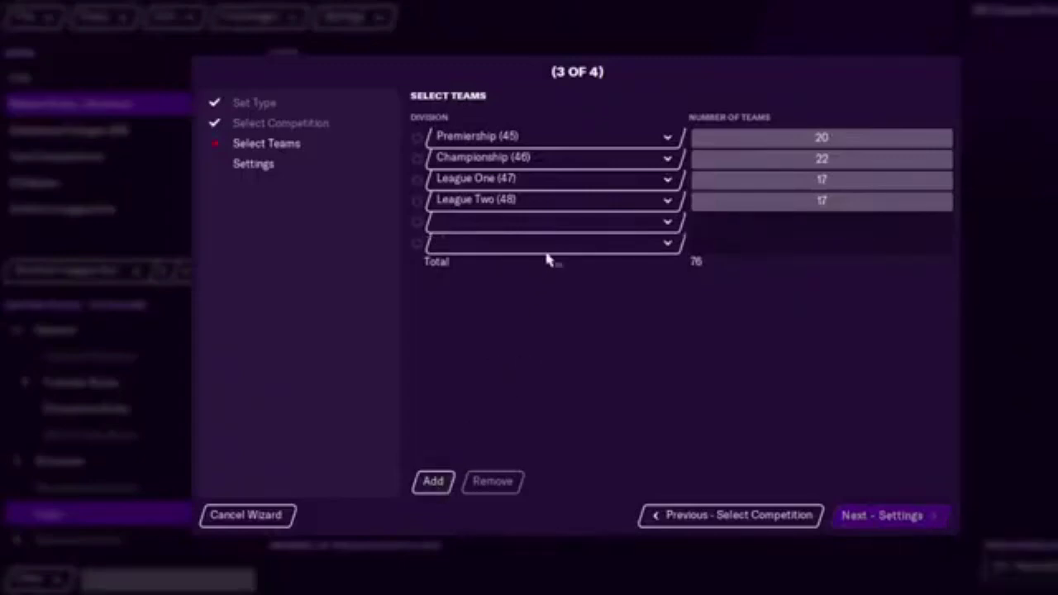
pyautogui.click(574, 225)
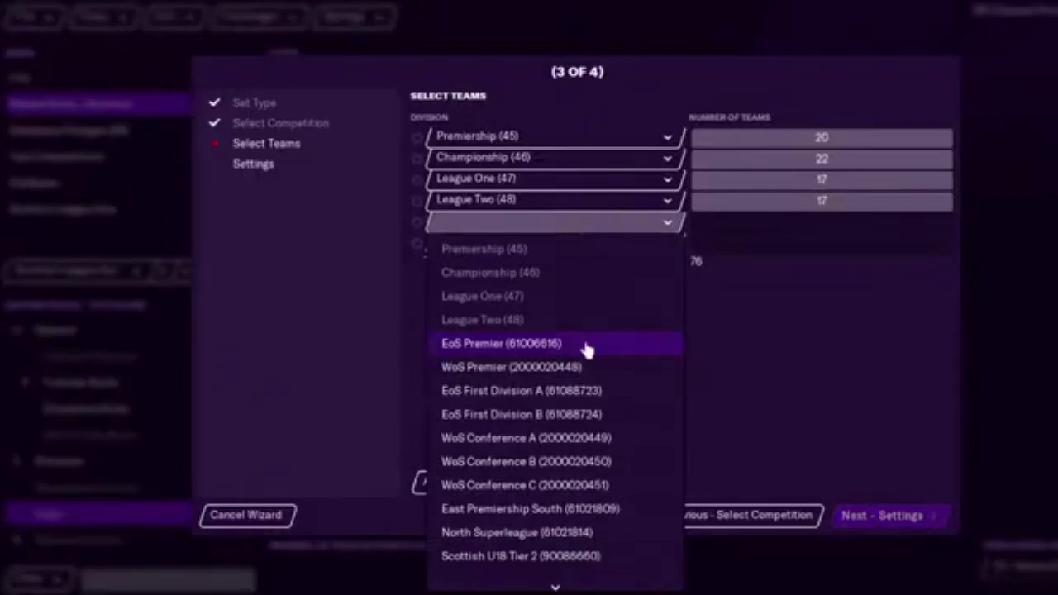
pyautogui.click(676, 221)
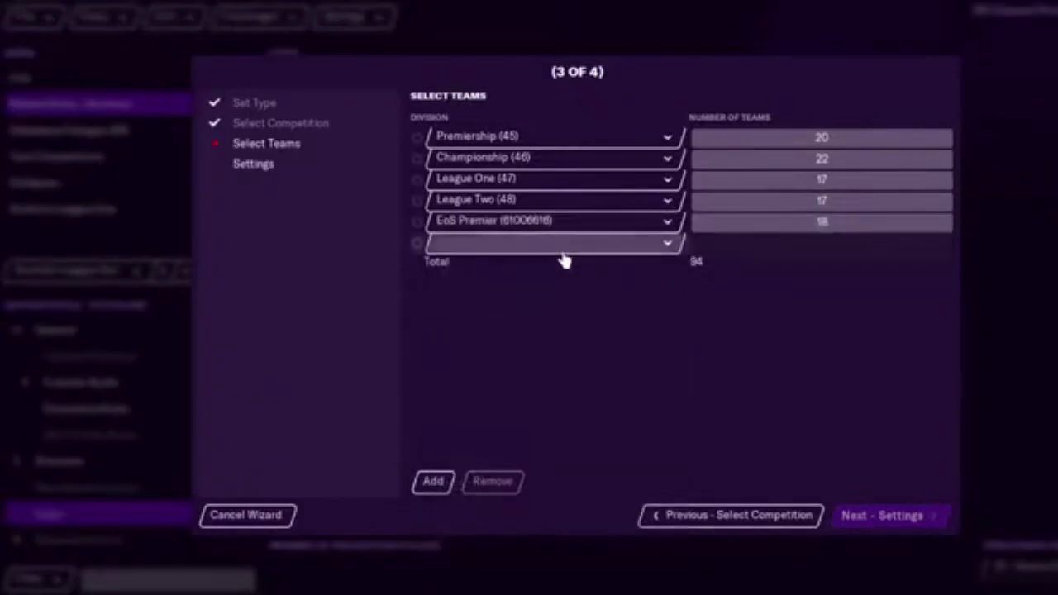
pyautogui.click(562, 246)
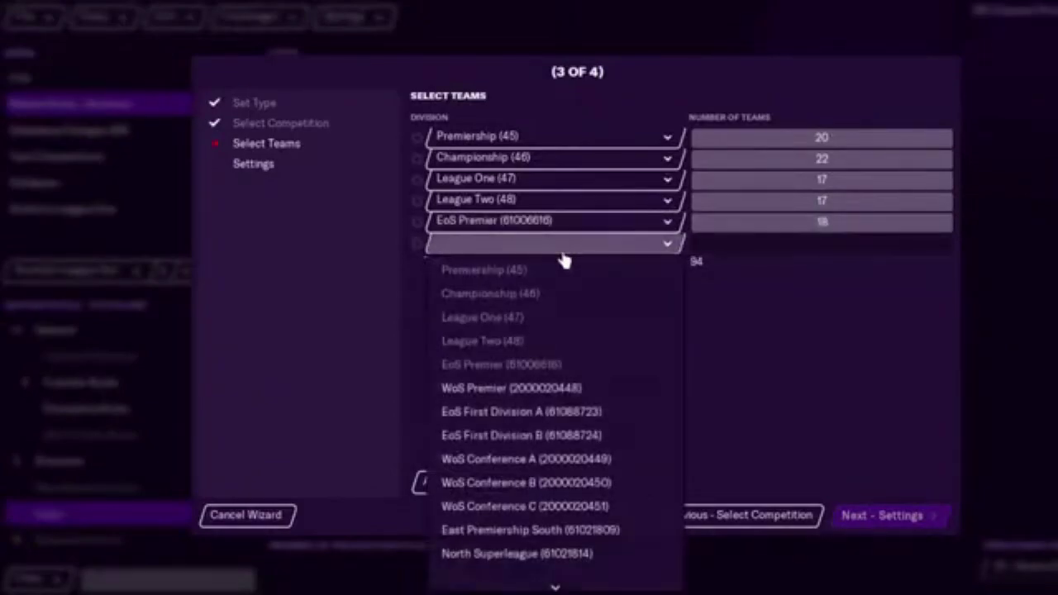
pyautogui.click(570, 389)
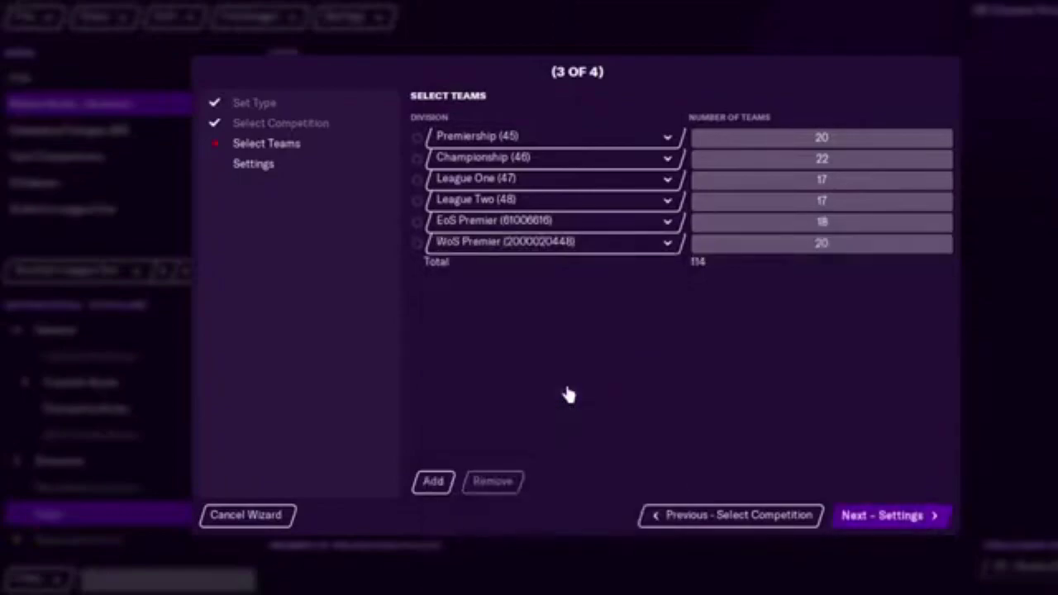
pyautogui.click(895, 520)
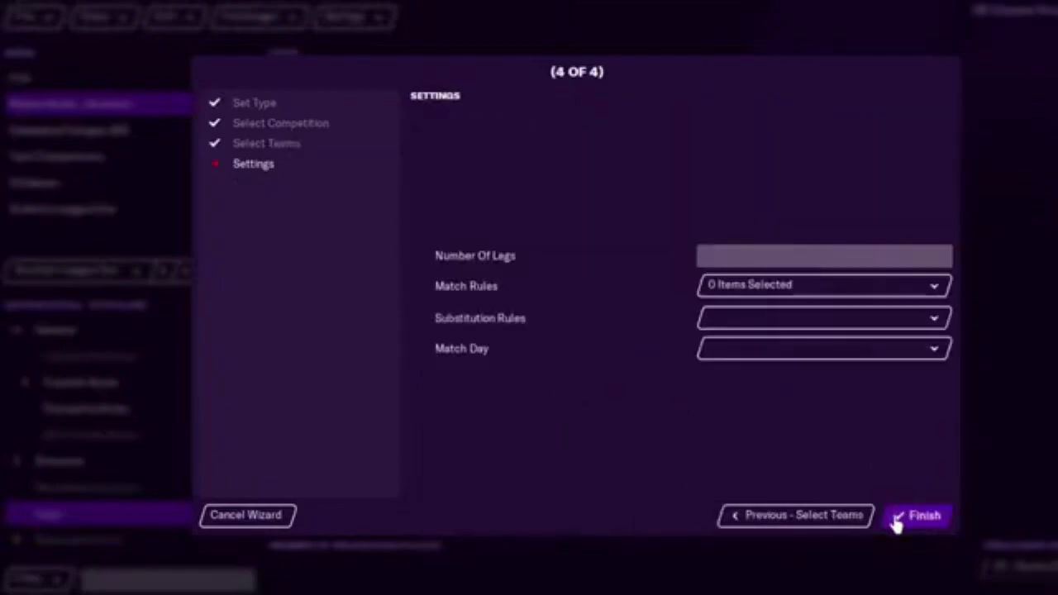
# Finish the Scottish Cup with 1 leg, Penalties as match rule, 3 From 7 substitutions and Saturday as match day.
pyautogui.click(754, 249)
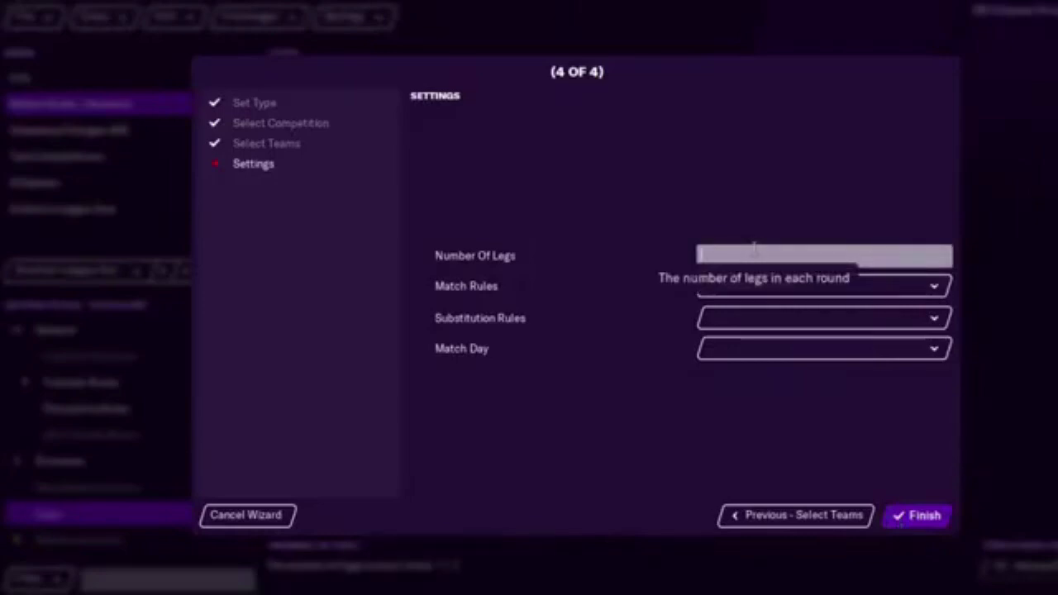
pyautogui.write('1')
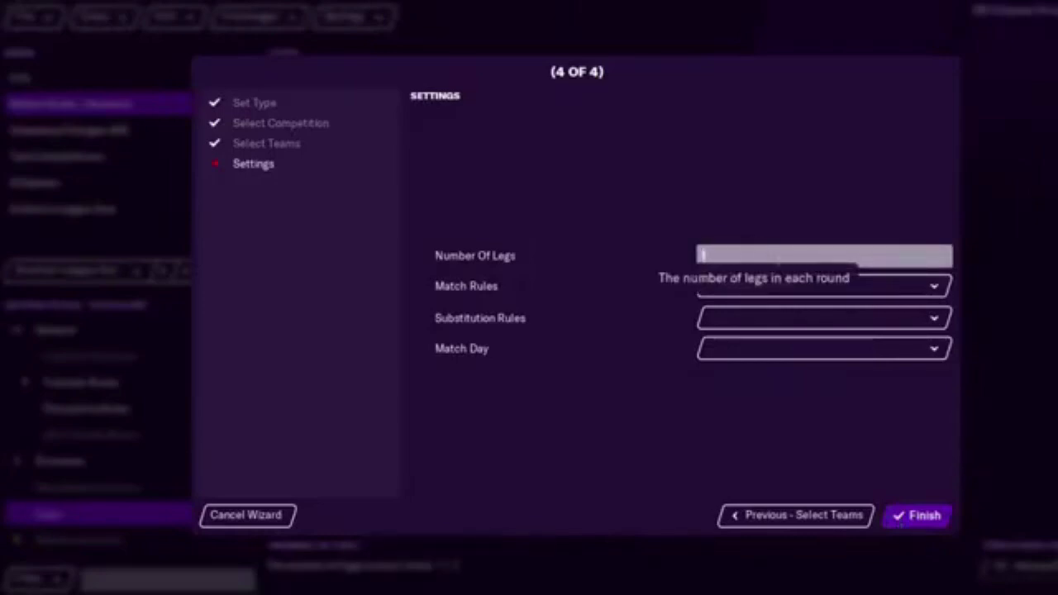
pyautogui.click(861, 296)
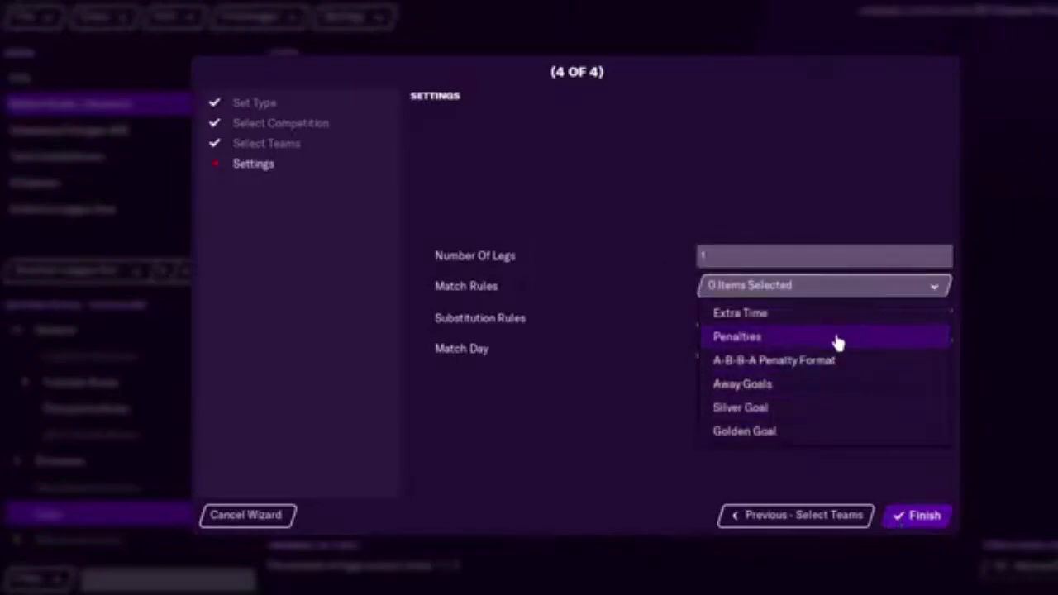
pyautogui.click(837, 340)
pyautogui.click(759, 321)
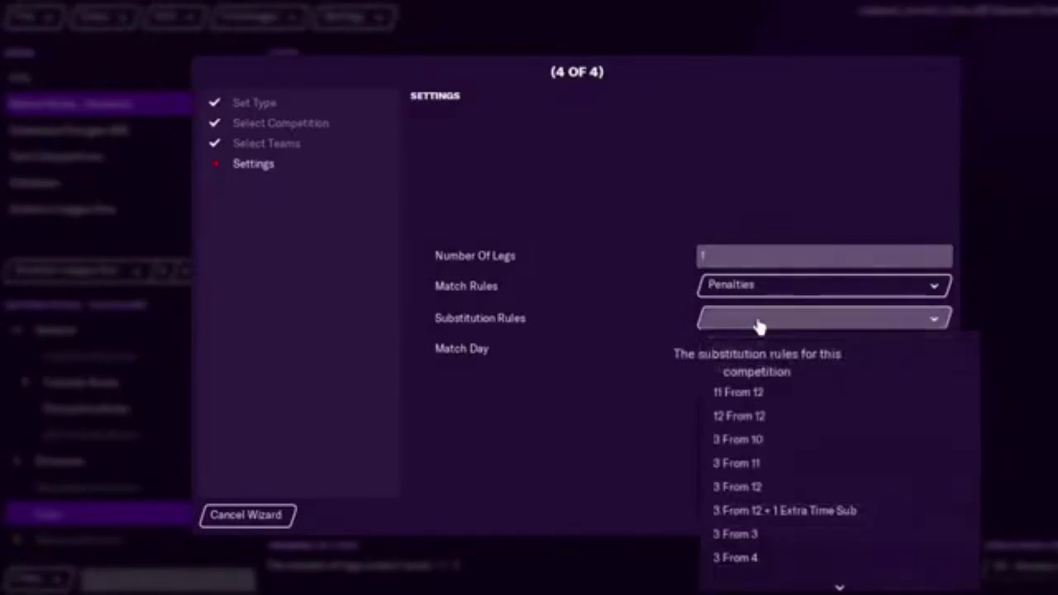
pyautogui.scroll(-5, 781, 558)
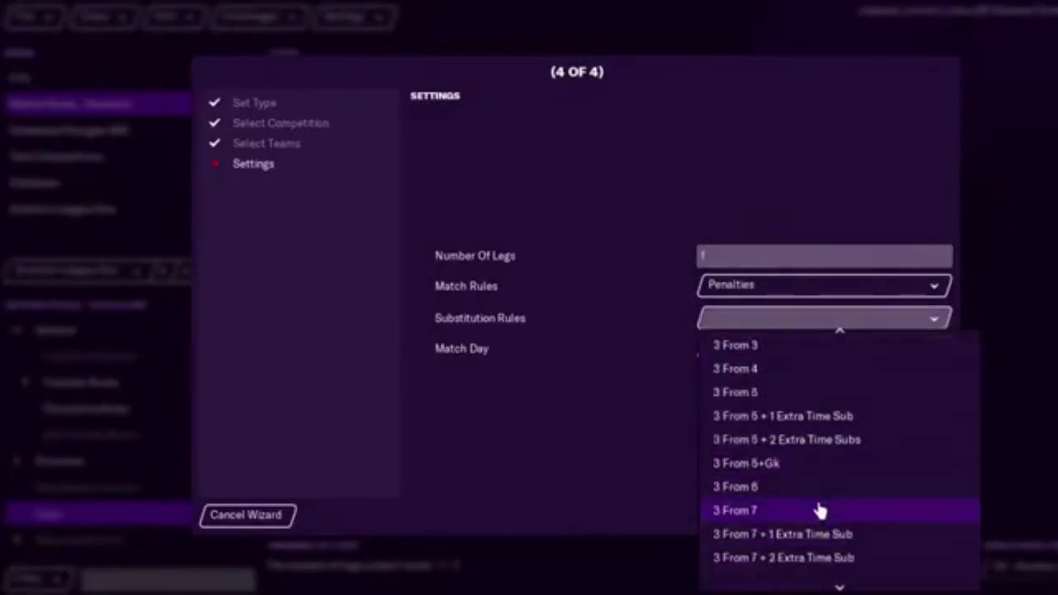
pyautogui.click(820, 510)
pyautogui.click(760, 354)
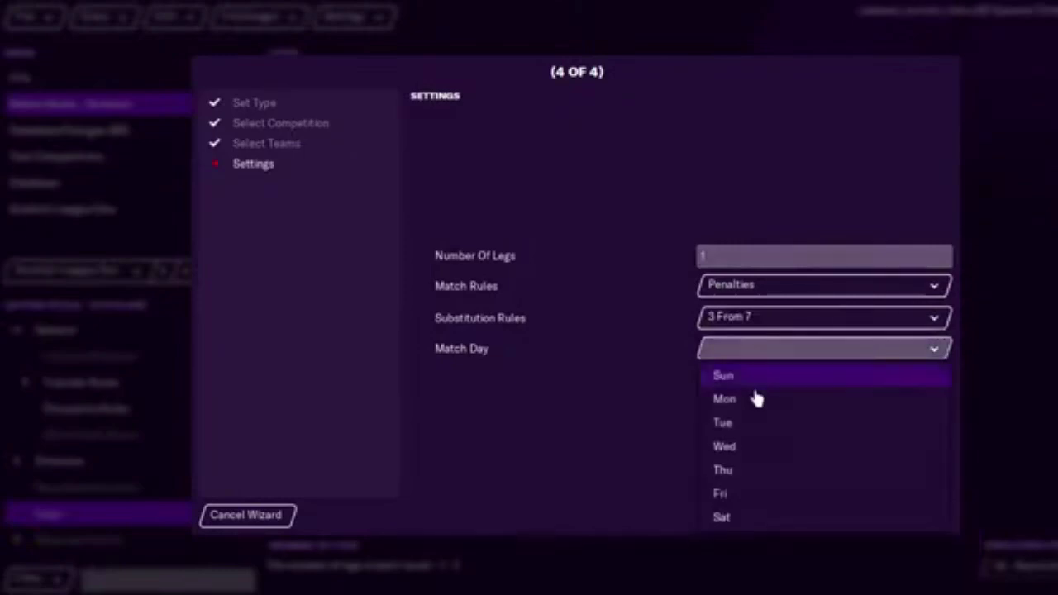
pyautogui.click(767, 522)
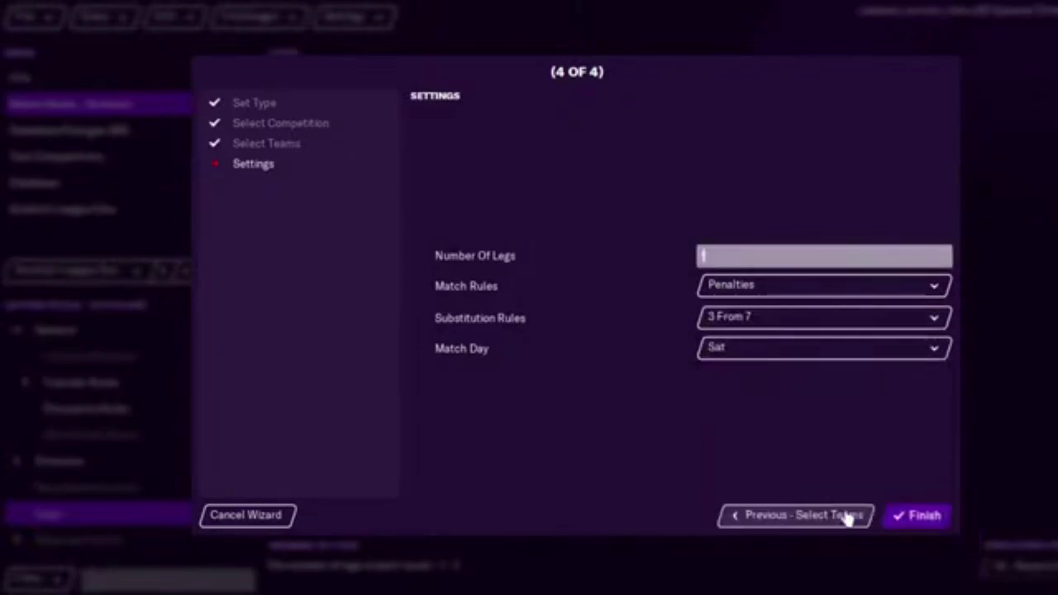
pyautogui.click(921, 522)
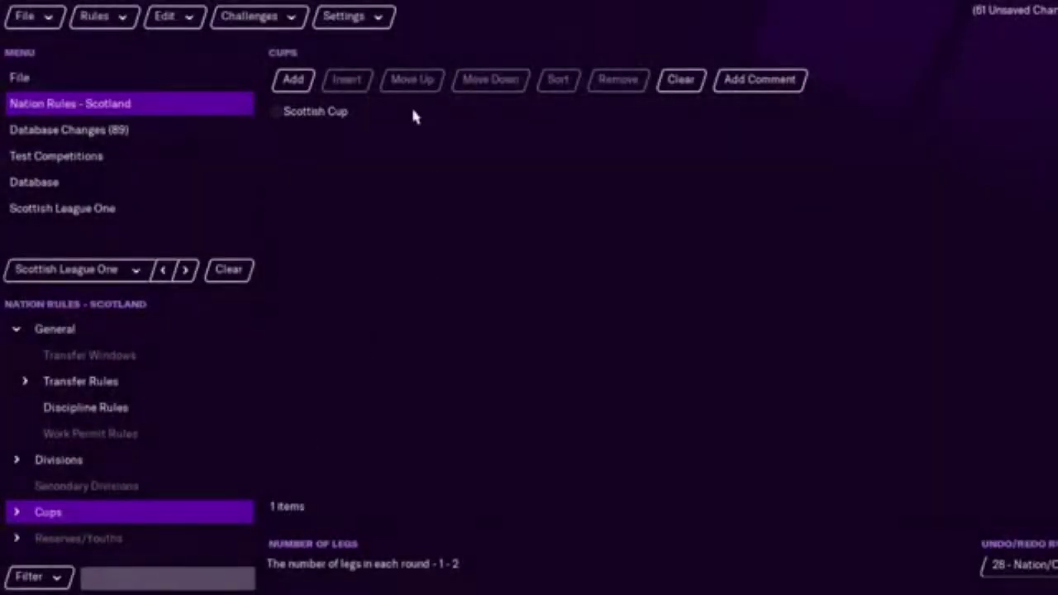
pyautogui.click(294, 79)
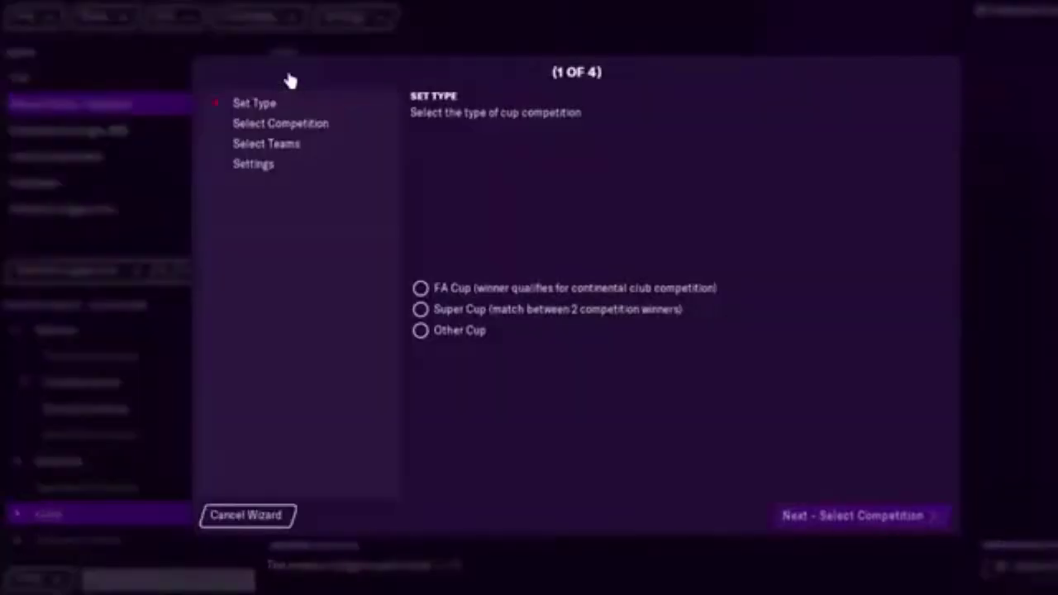
pyautogui.click(443, 332)
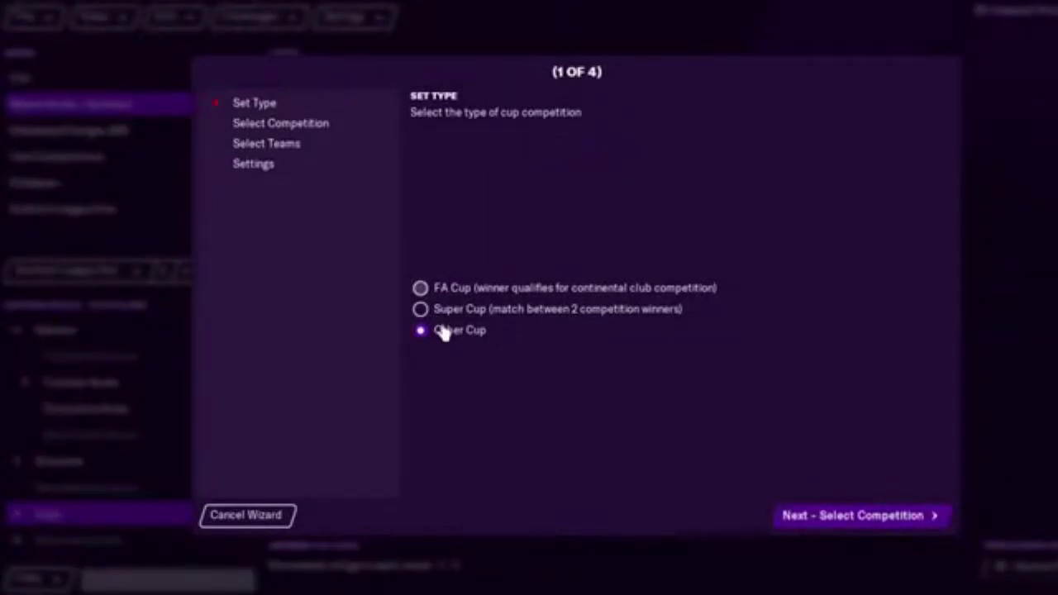
pyautogui.click(901, 521)
pyautogui.click(819, 296)
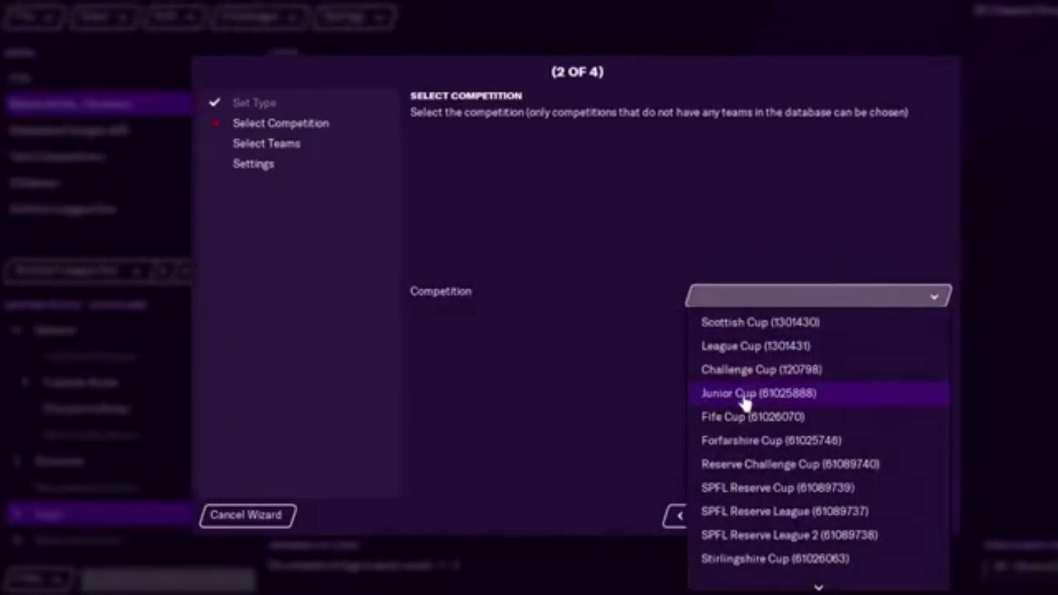
pyautogui.click(549, 369)
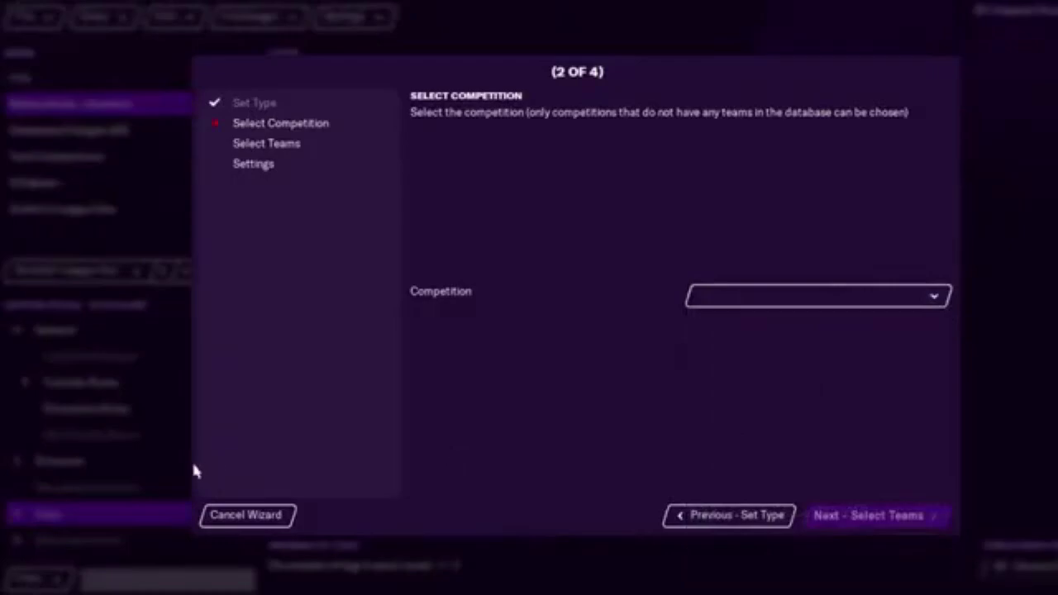
pyautogui.click(247, 514)
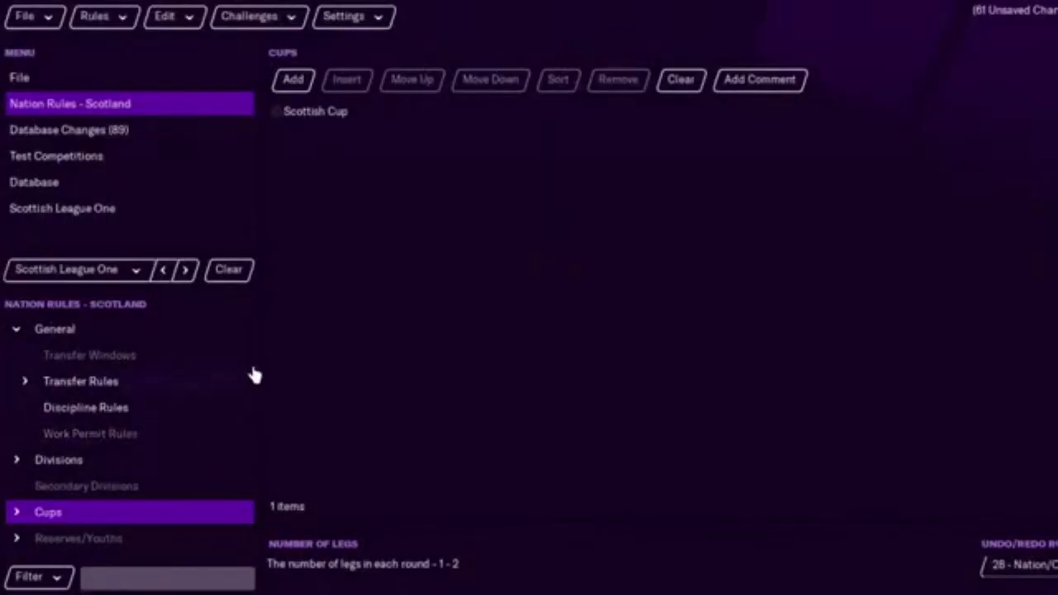
# Review Scotland's transfer rules and open the general settings of the Scottish Premiership division.
pyautogui.click(82, 381)
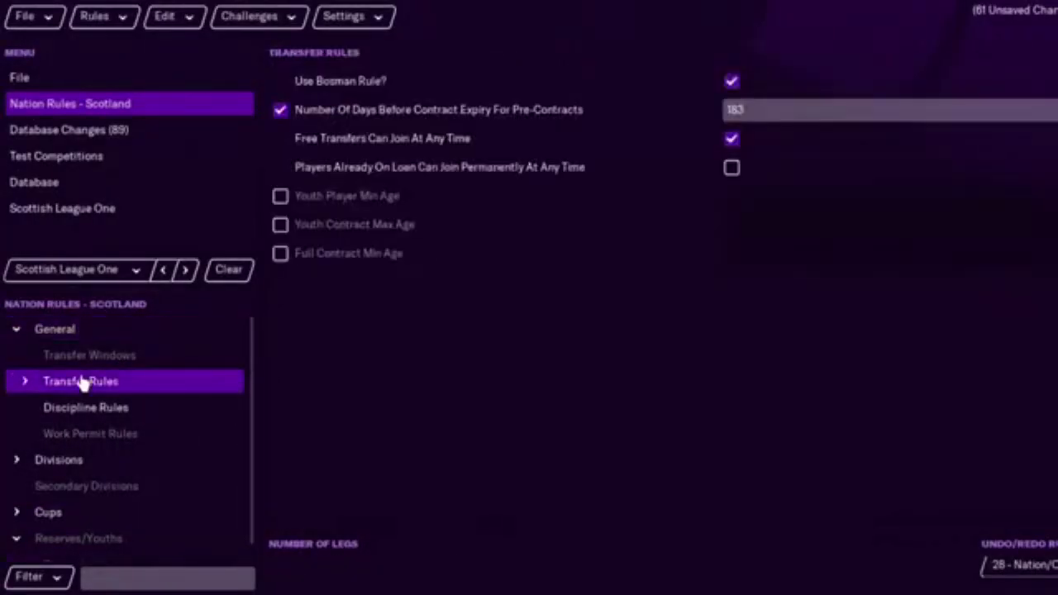
pyautogui.click(113, 18)
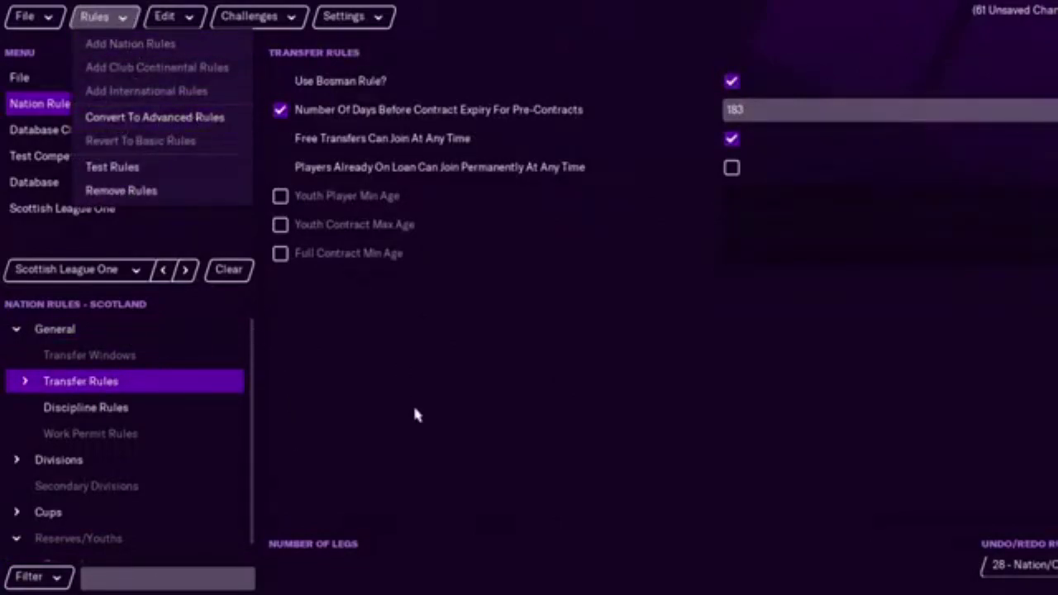
pyautogui.click(145, 413)
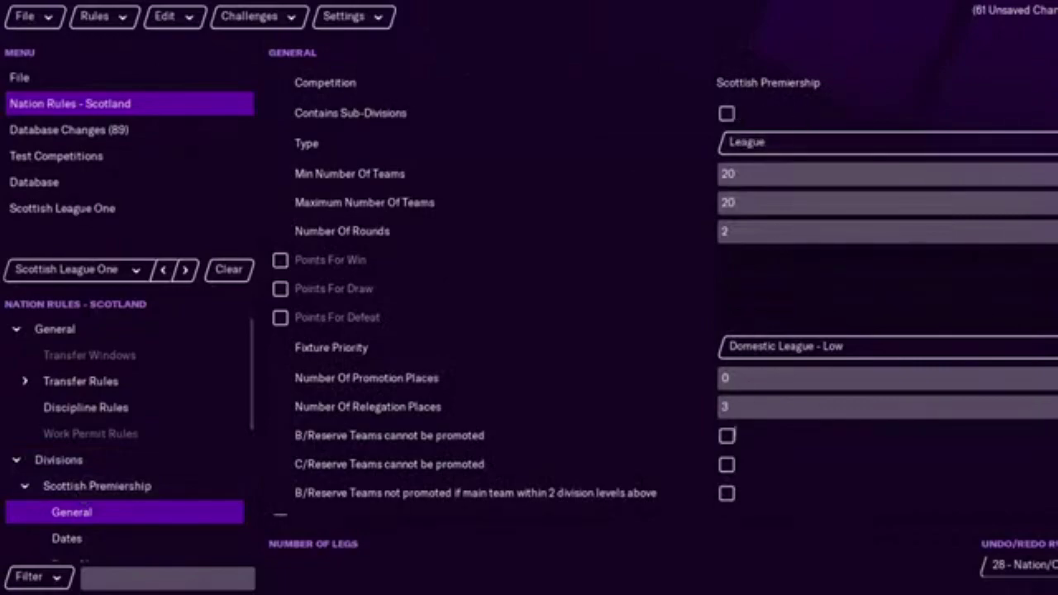
# Set the Scottish Premiership's fixture priority to Domestic League - High and enable 3 points for a win, 1 for a draw and 0 for a defeat.
pyautogui.click(854, 347)
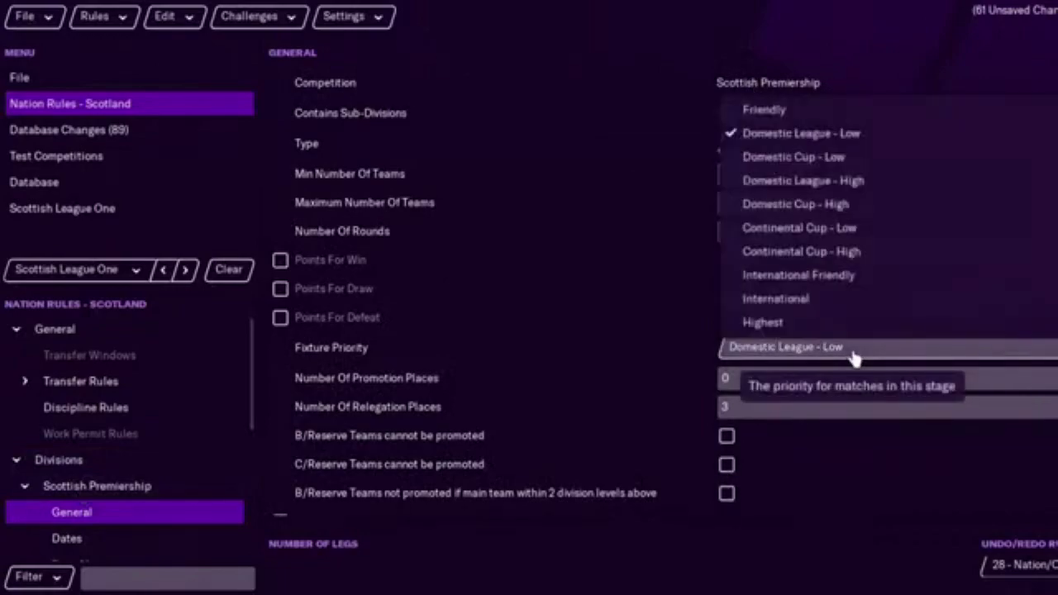
pyautogui.click(899, 187)
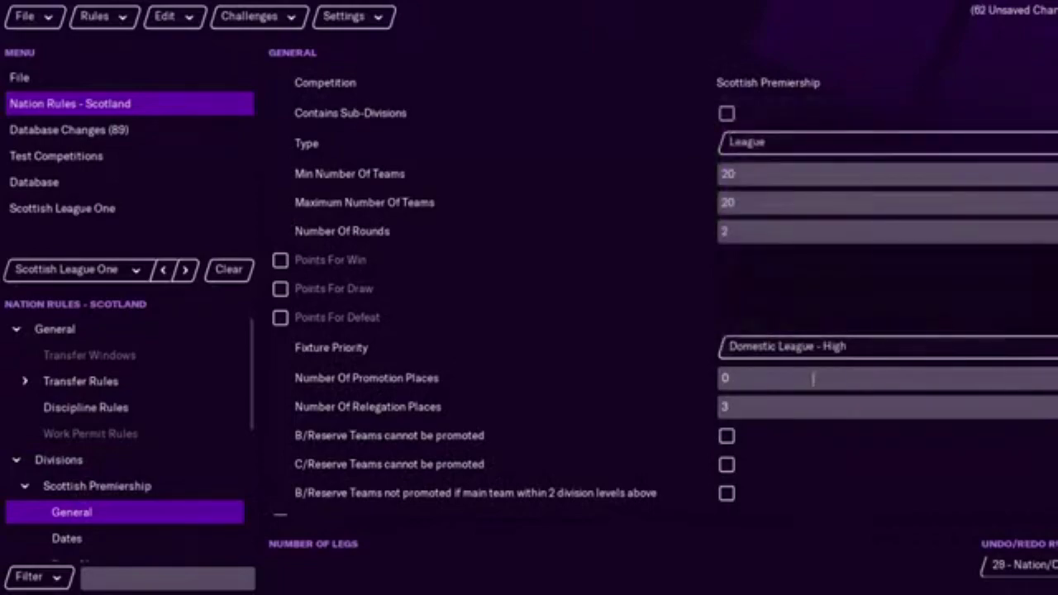
pyautogui.scroll(-5, 661, 290)
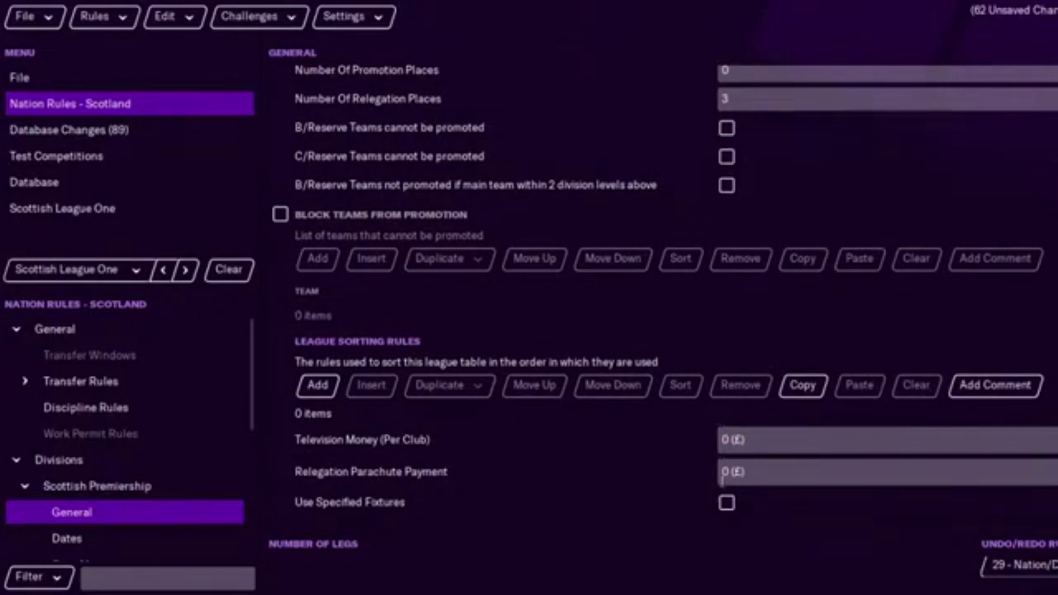
pyautogui.scroll(5, 665, 291)
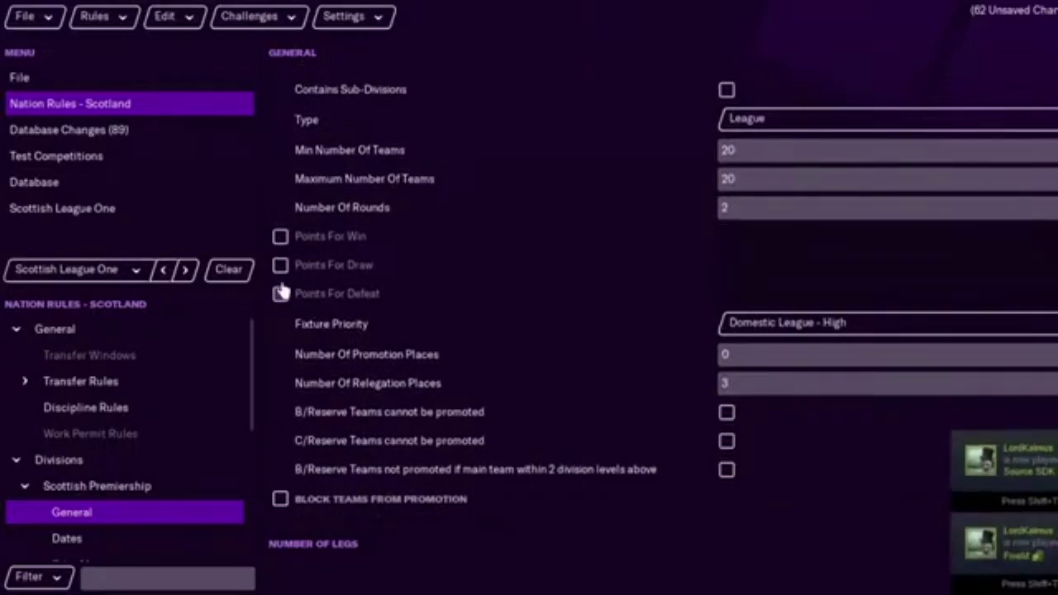
pyautogui.click(279, 242)
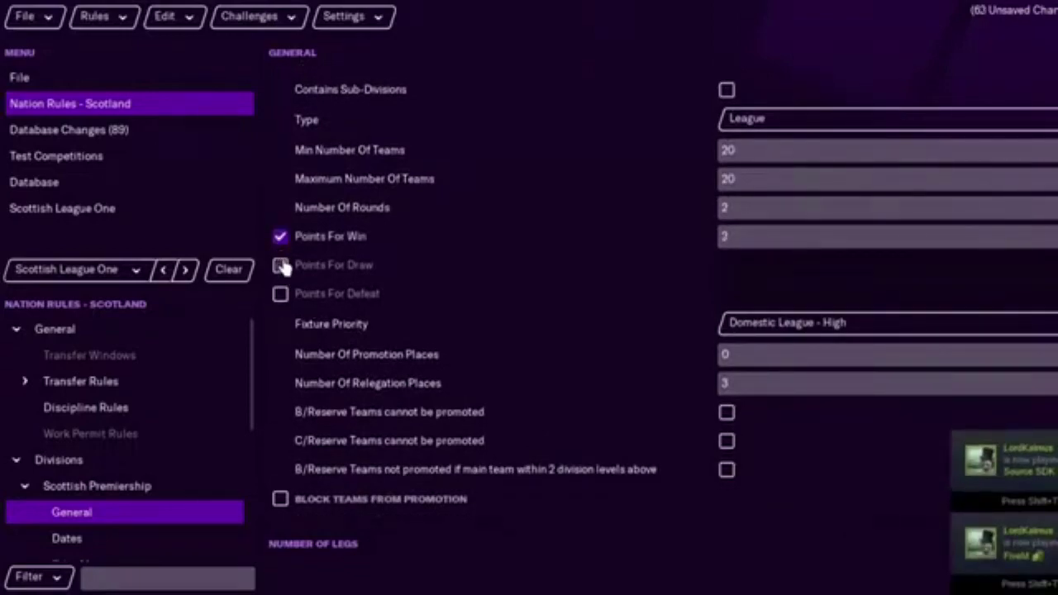
pyautogui.click(281, 265)
pyautogui.click(282, 295)
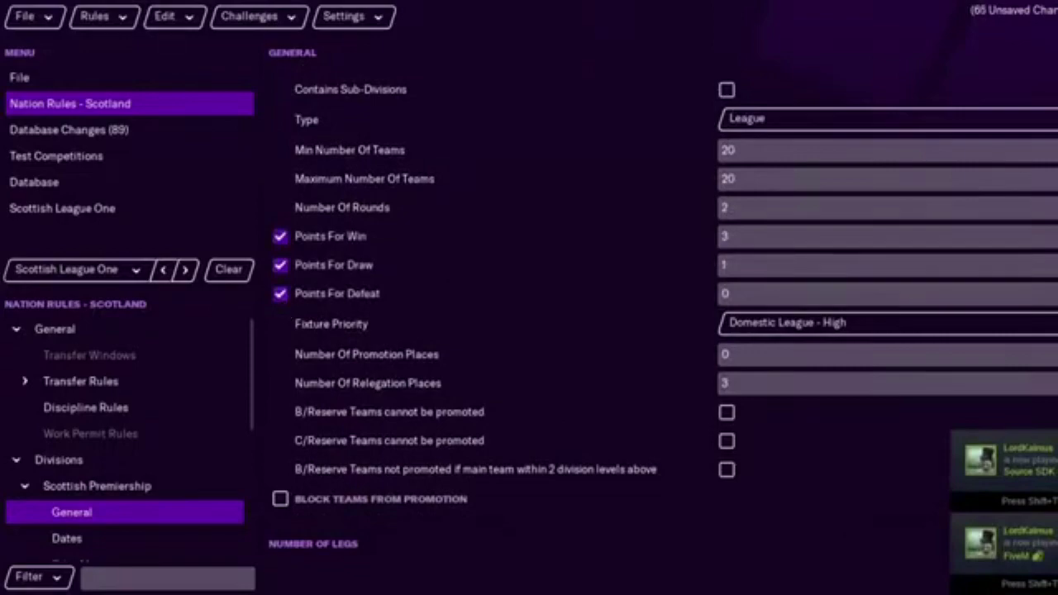
# Add three entries to the Scottish Premiership's league sorting rules.
pyautogui.scroll(-3, 661, 290)
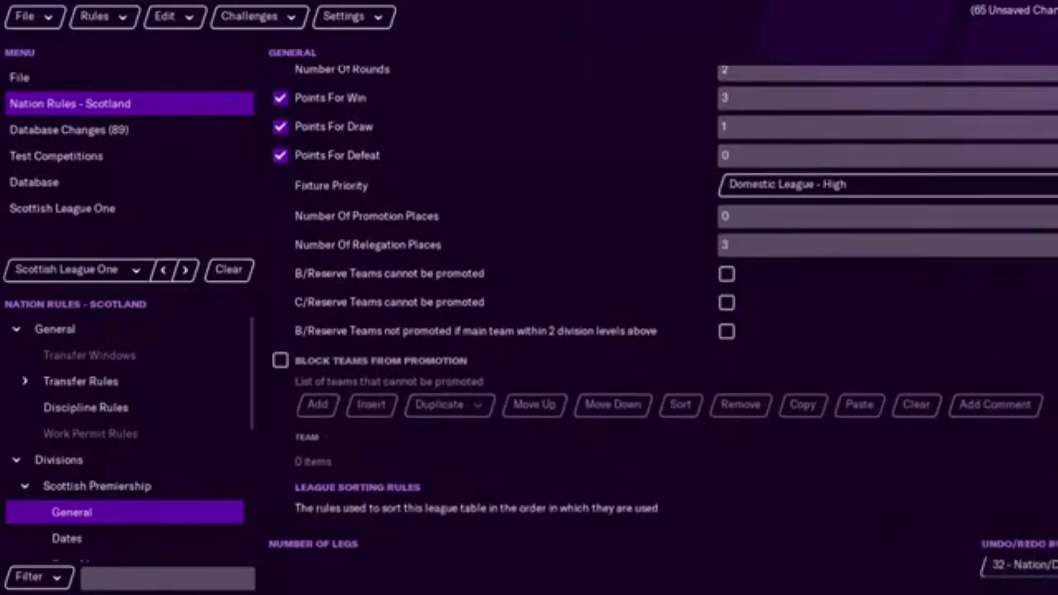
pyautogui.scroll(-3, 661, 289)
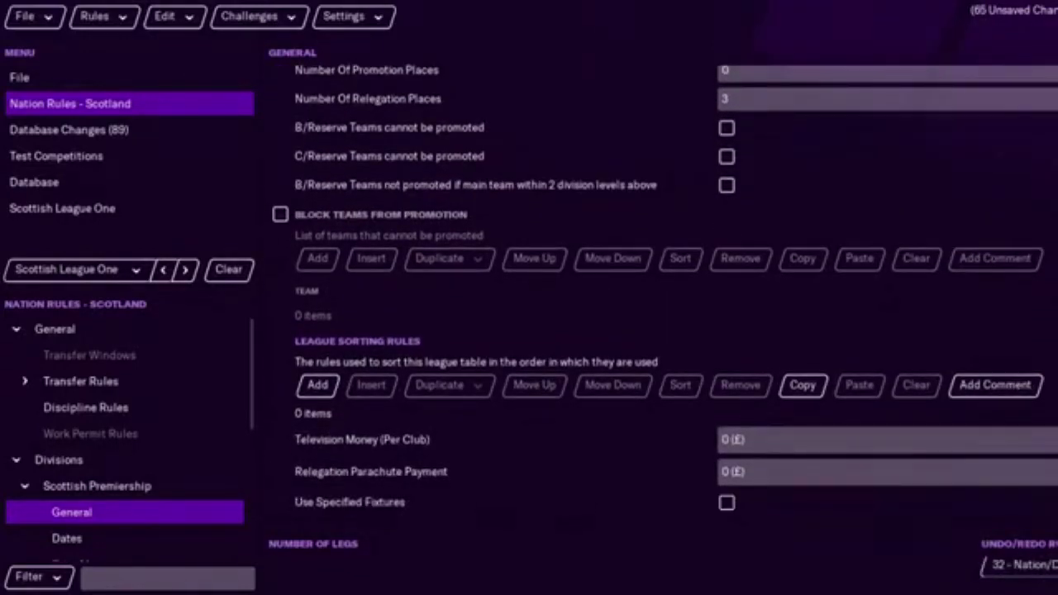
pyautogui.scroll(7, 662, 289)
pyautogui.scroll(-7, 661, 289)
pyautogui.click(317, 385)
pyautogui.click(317, 386)
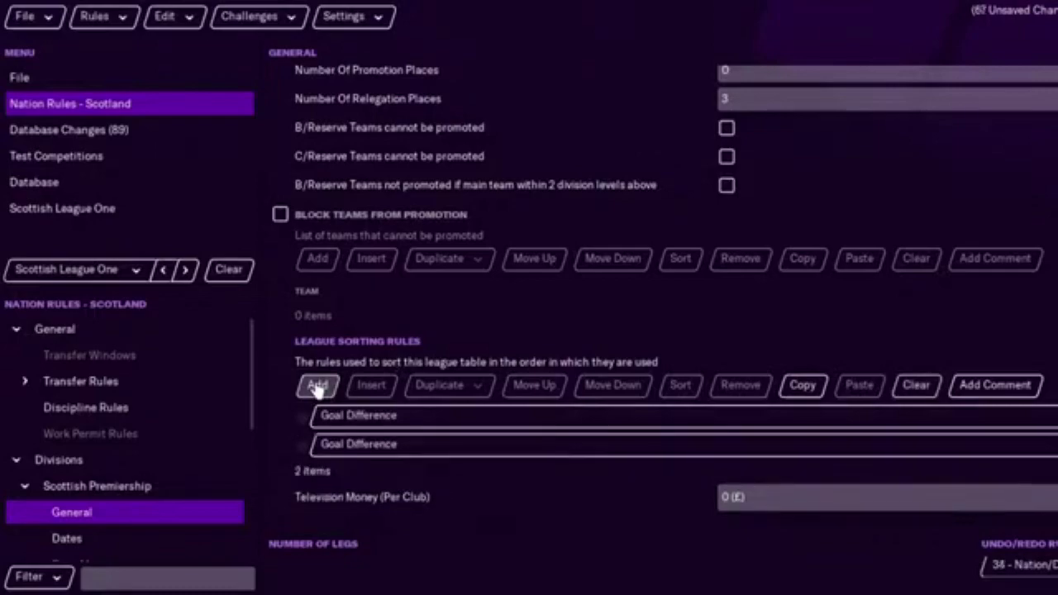
pyautogui.click(318, 386)
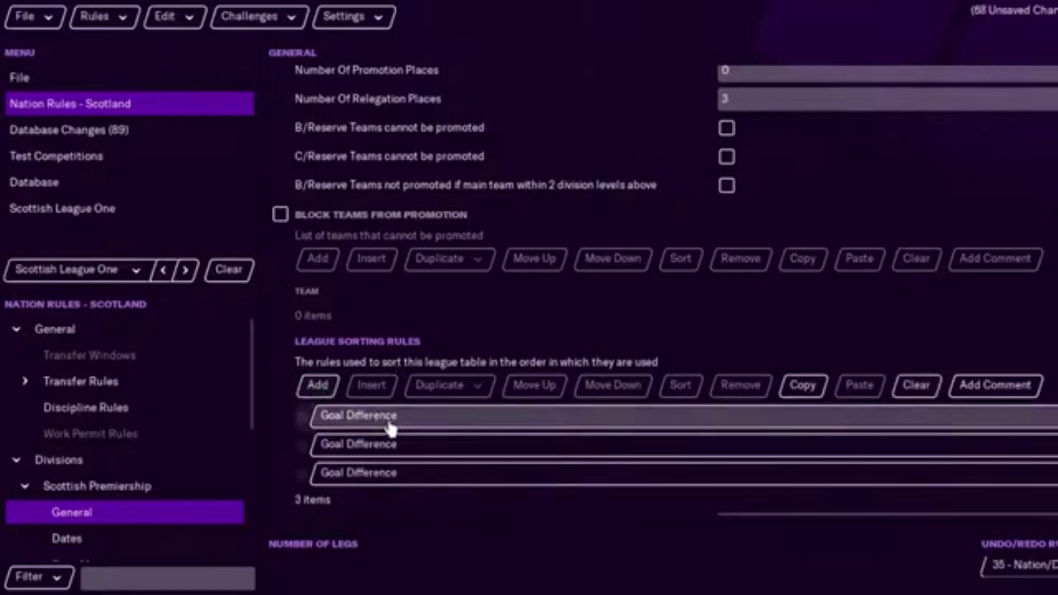
# Make Points the first league sorting rule and Games Won the third.
pyautogui.click(359, 417)
pyautogui.scroll(-3, 450, 578)
pyautogui.scroll(-6, 453, 570)
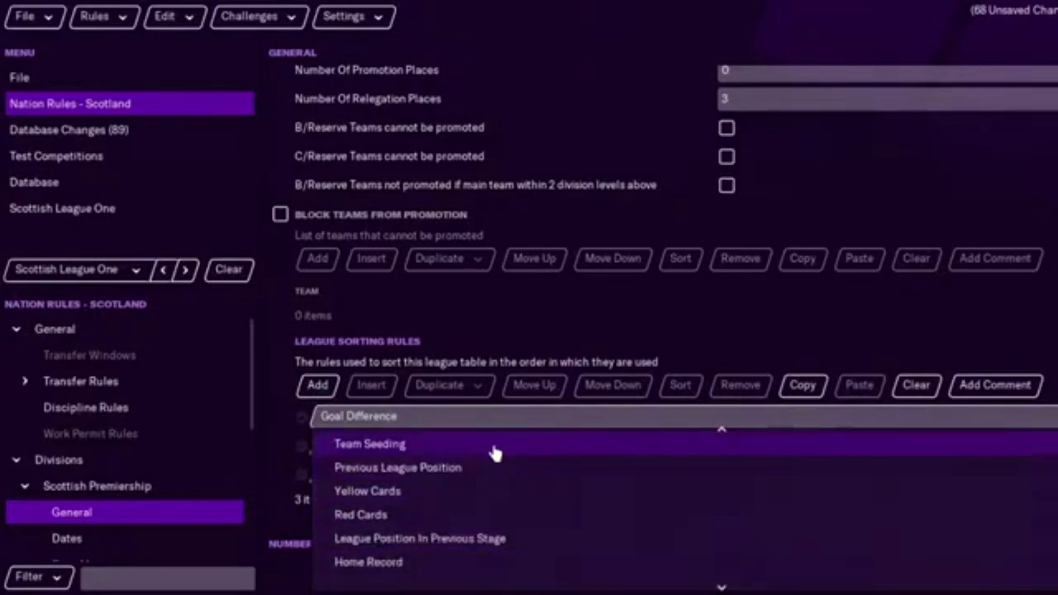
pyautogui.scroll(1, 490, 452)
pyautogui.scroll(-4, 472, 588)
pyautogui.scroll(-3, 472, 590)
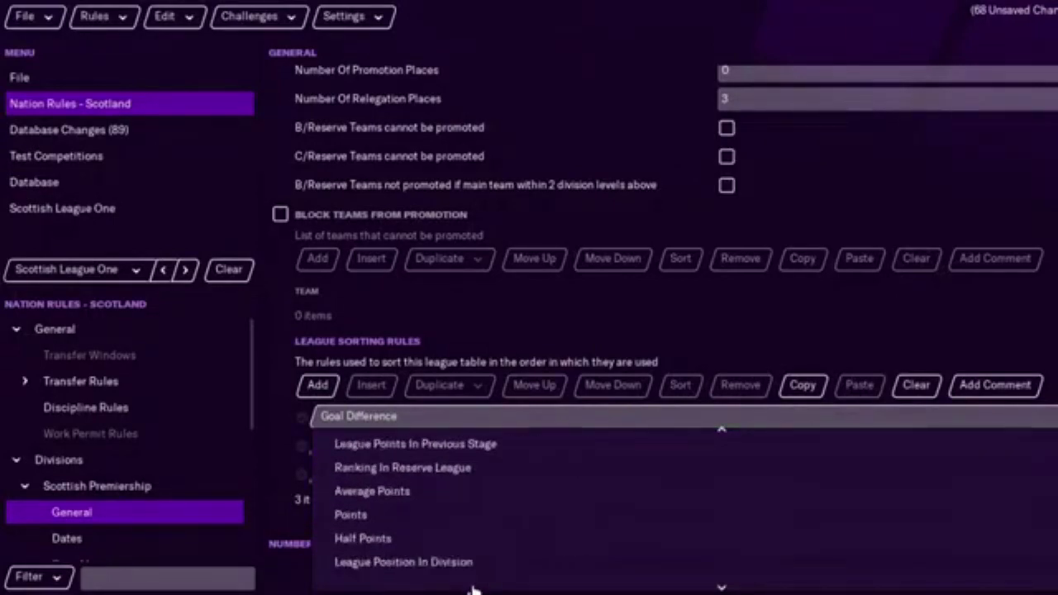
pyautogui.click(479, 498)
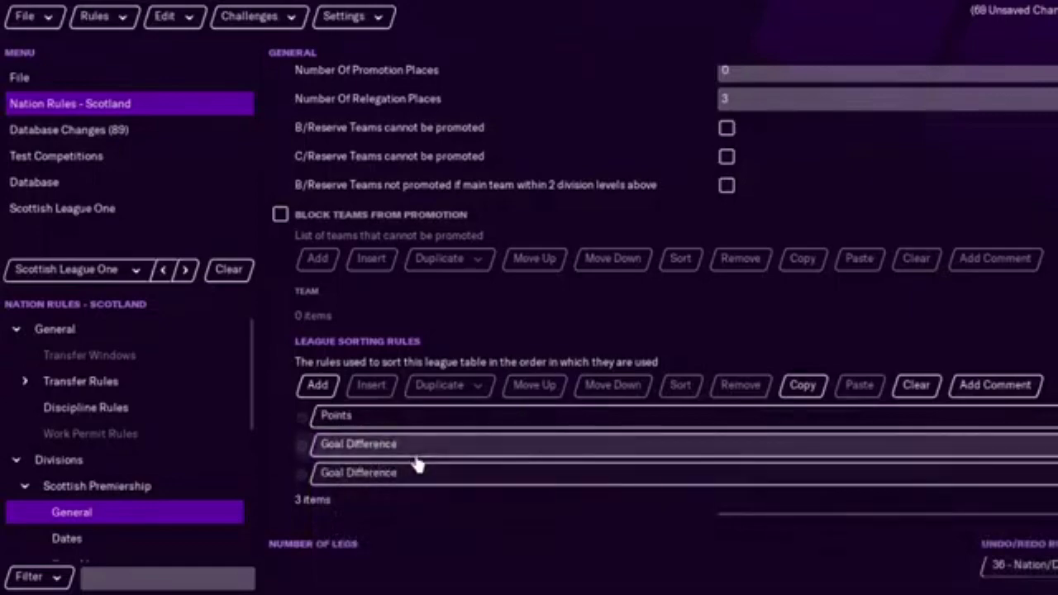
pyautogui.click(430, 480)
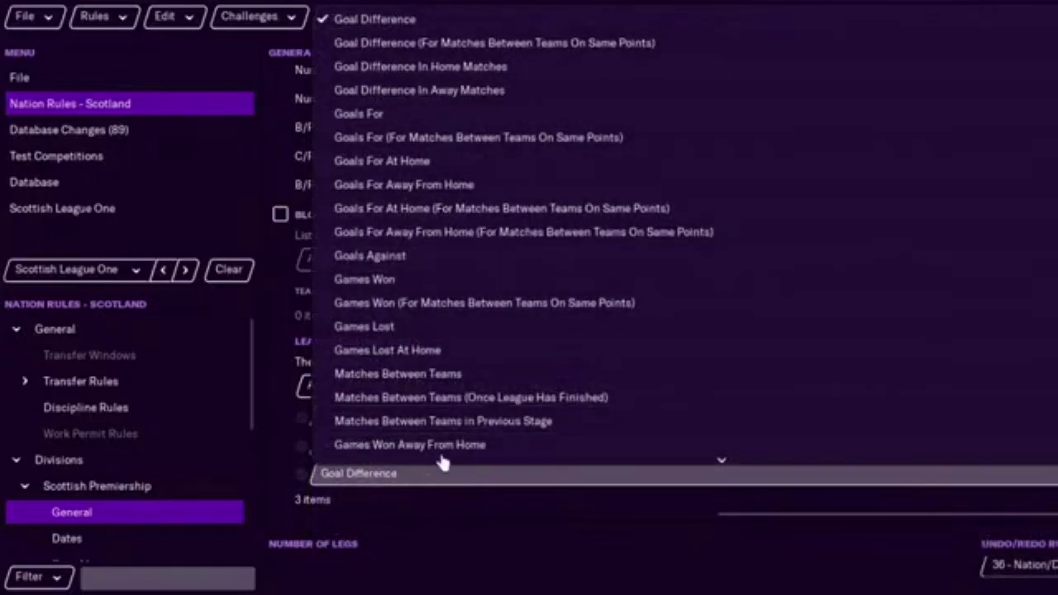
pyautogui.click(487, 282)
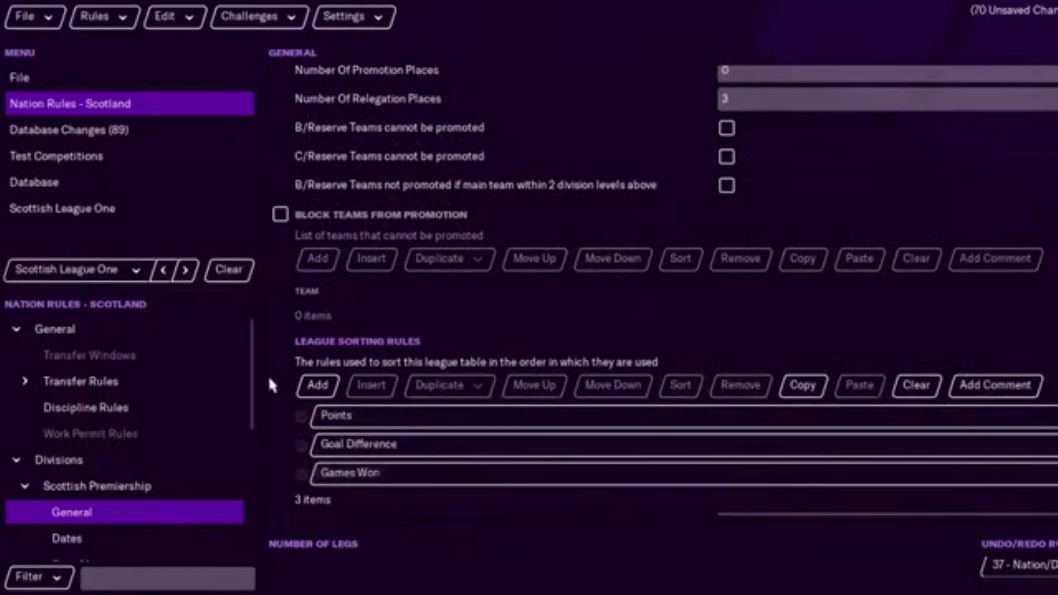
# Enable the clash check in the Scottish Premiership's dates, choose what it checks against, and open the division's fixture rules.
pyautogui.moveTo(256, 367); pyautogui.dragTo(272, 425)
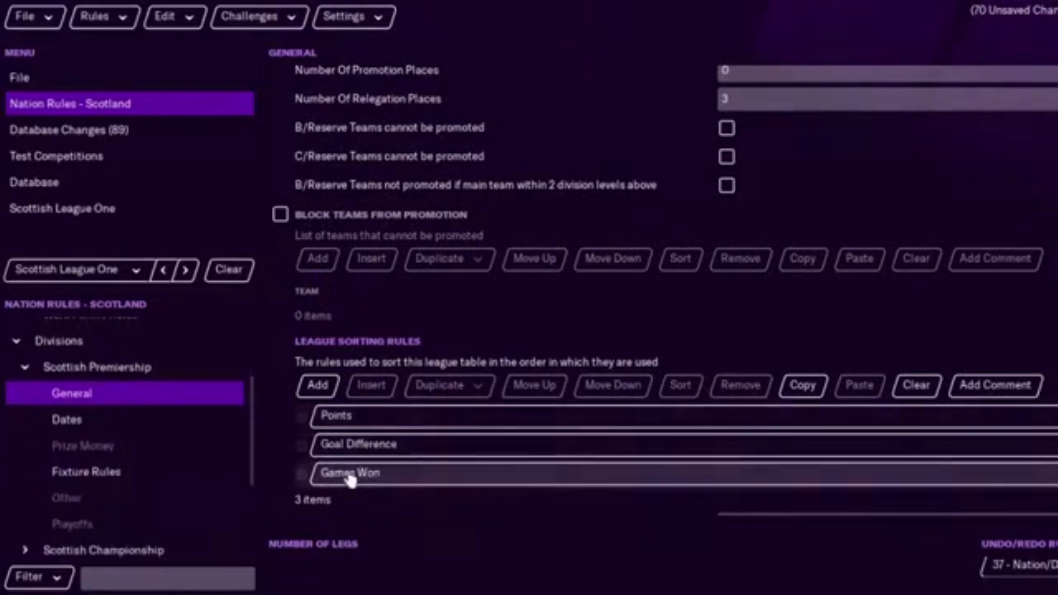
pyautogui.click(130, 425)
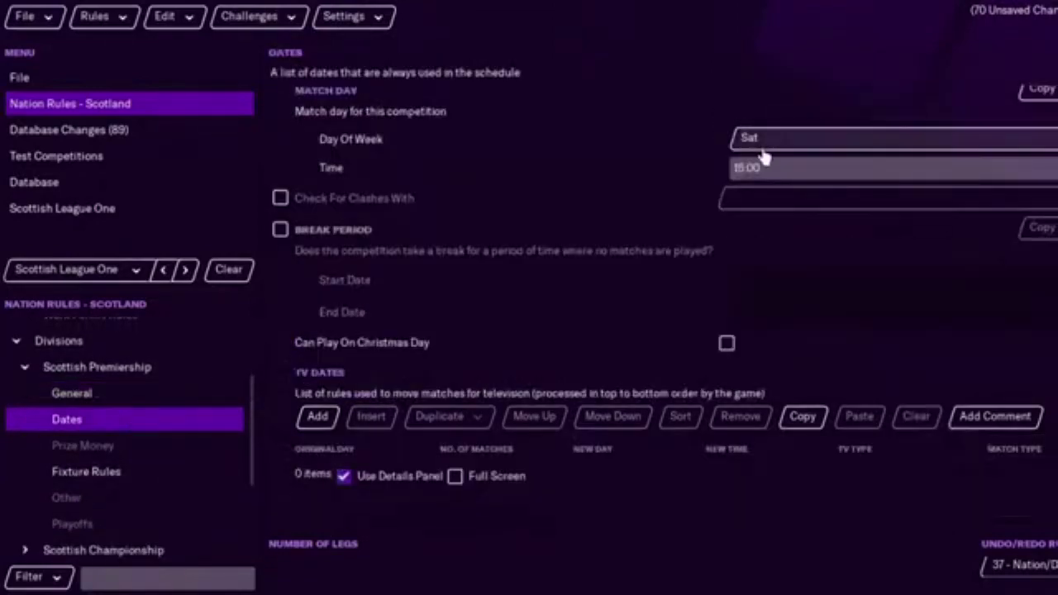
pyautogui.click(280, 199)
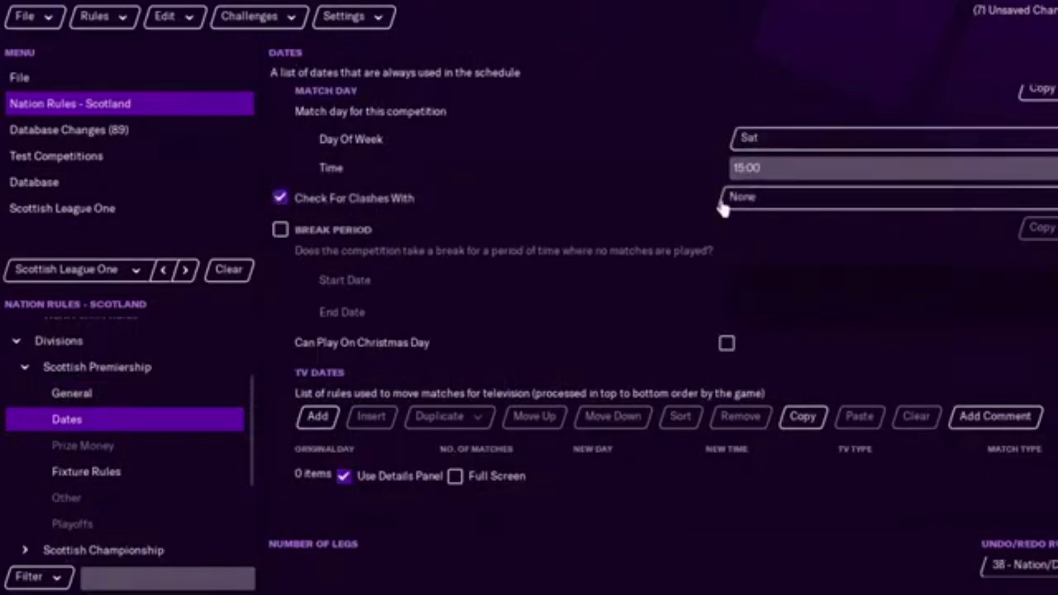
pyautogui.click(734, 199)
pyautogui.click(787, 250)
pyautogui.click(165, 478)
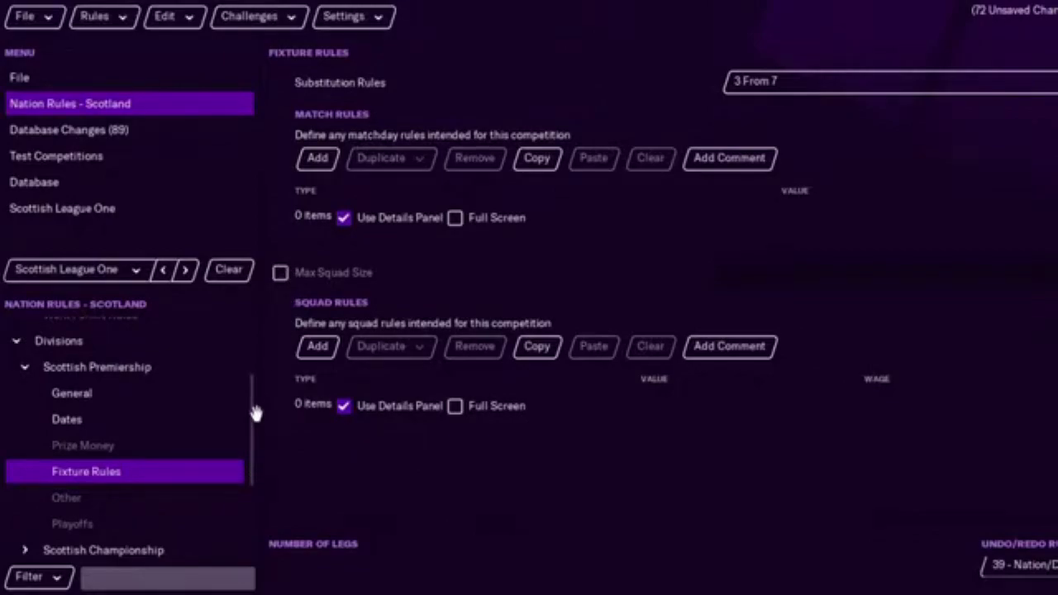
# Set the Scottish Cup's number of qualifying rounds to 3 and open the cup's fixture rules.
pyautogui.scroll(-2, 251, 431)
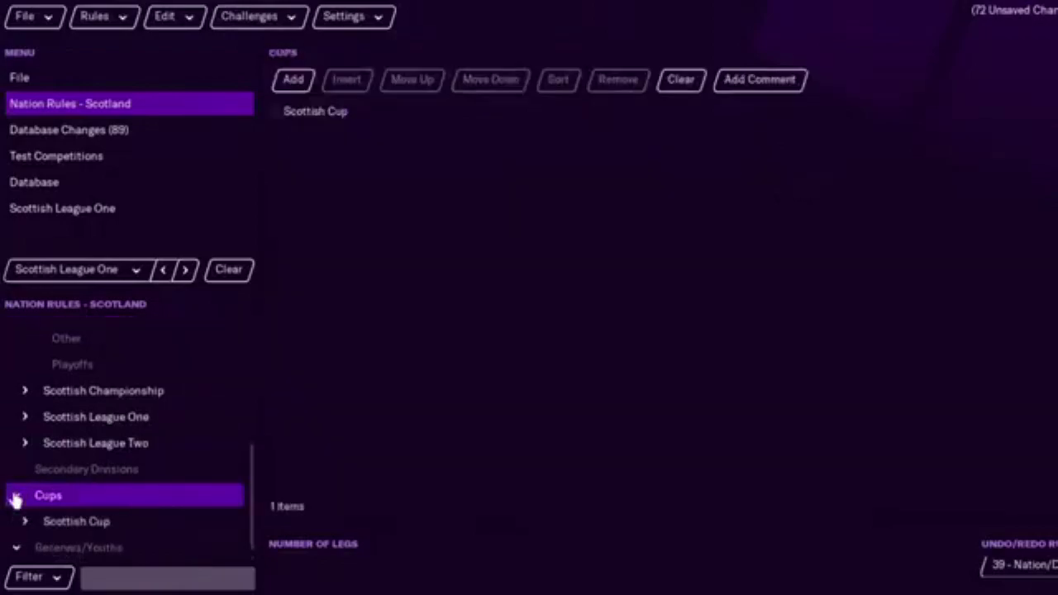
pyautogui.click(85, 529)
pyautogui.click(82, 469)
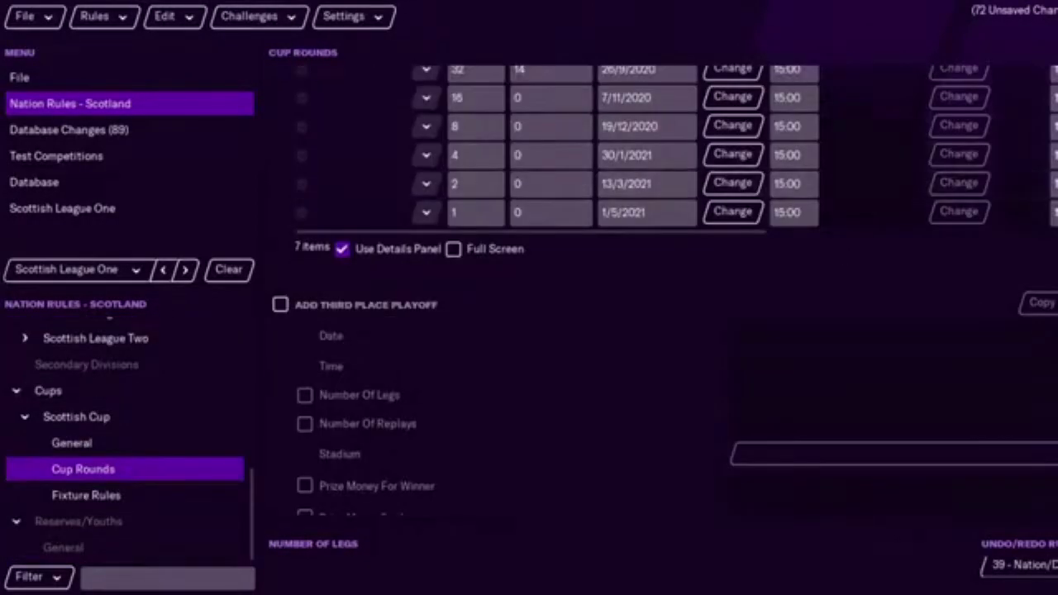
pyautogui.scroll(3, 701, 183)
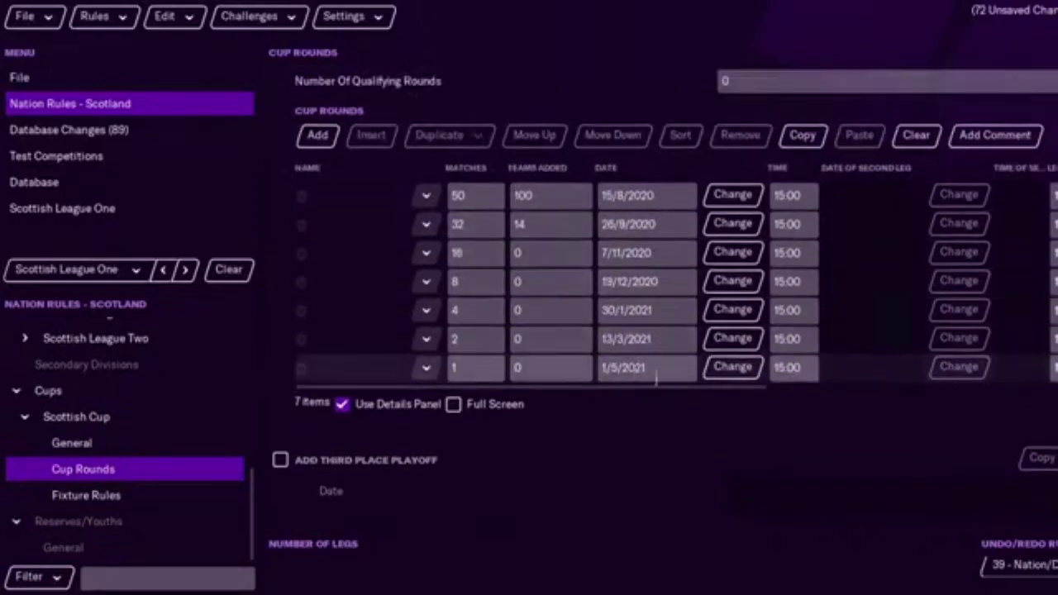
pyautogui.click(769, 79)
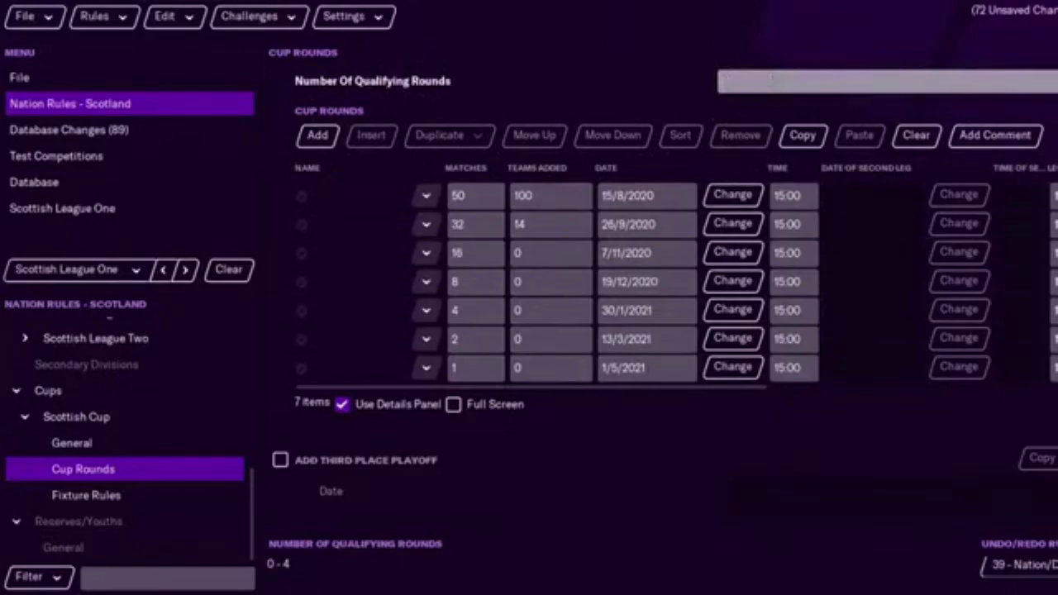
pyautogui.write('3')
pyautogui.press('Return')
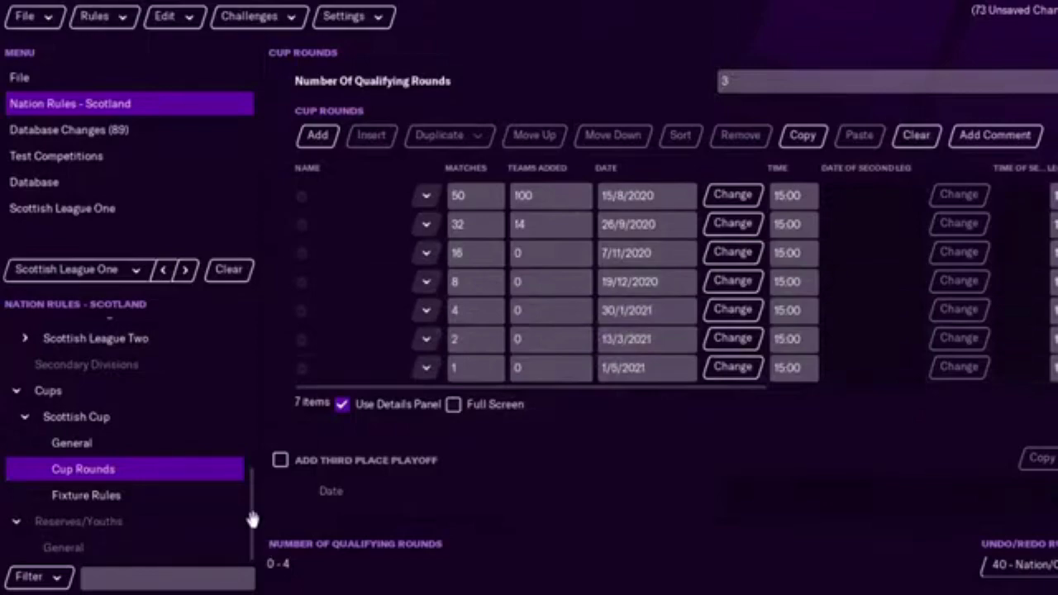
pyautogui.click(175, 494)
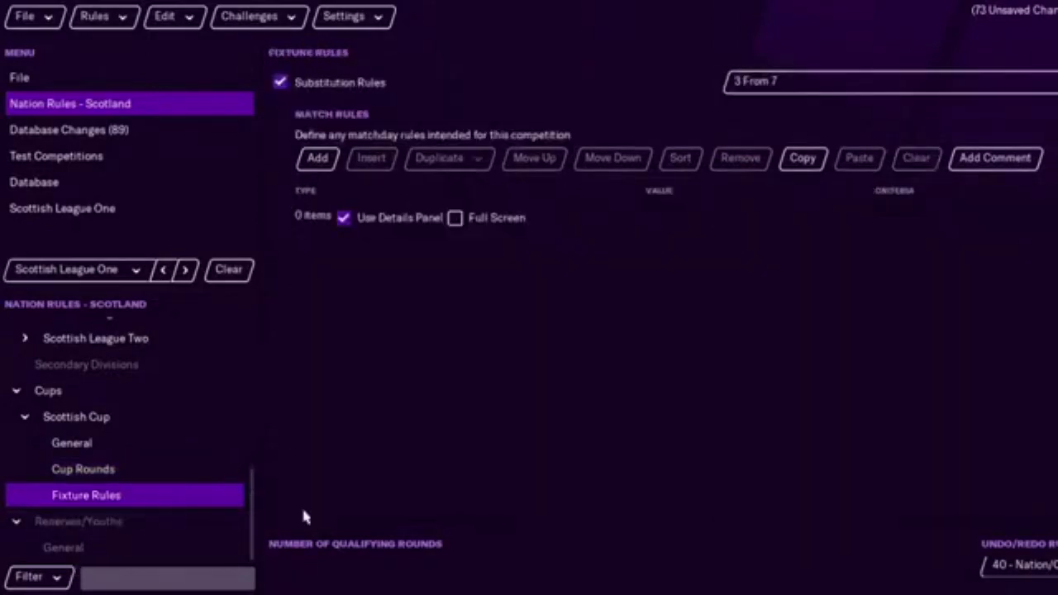